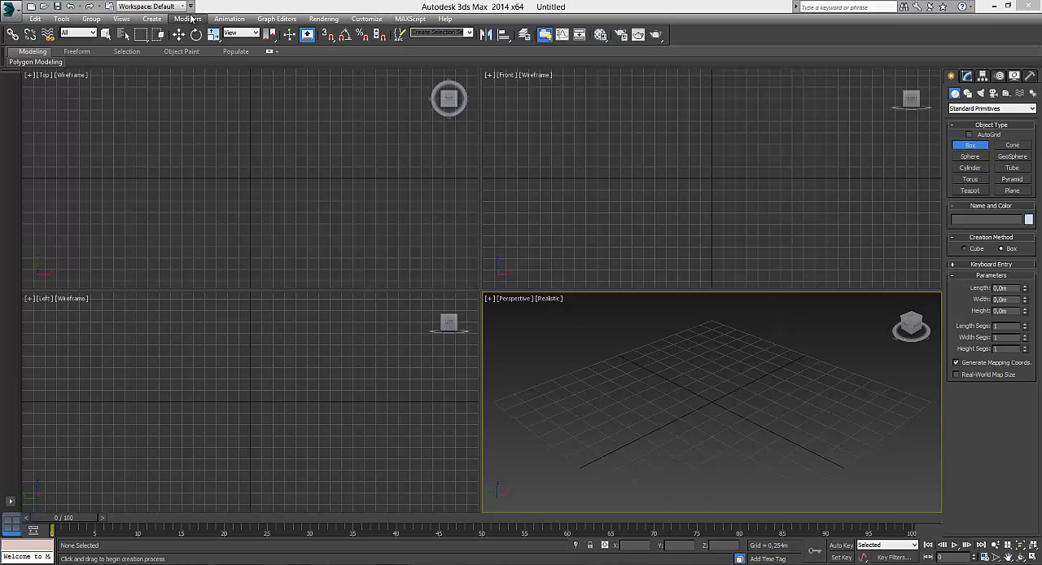
pyautogui.click(36, 19)
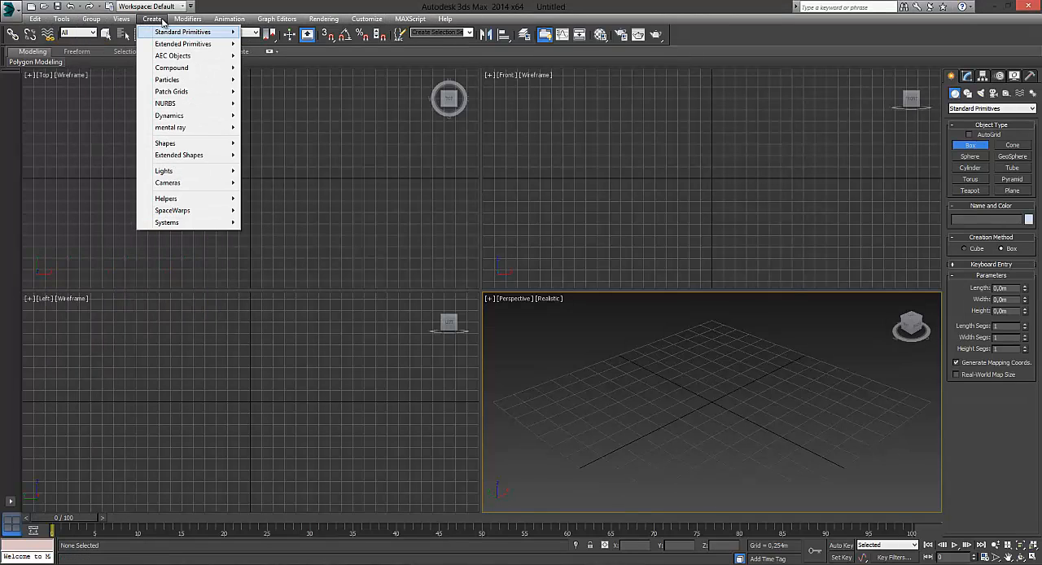
pyautogui.moveTo(197, 22)
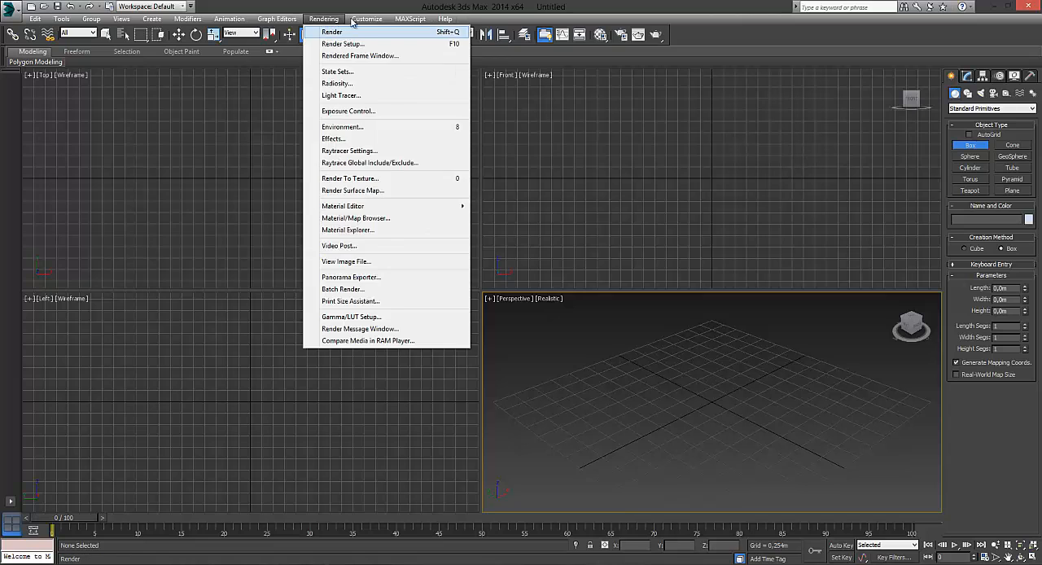
pyautogui.moveTo(413, 22)
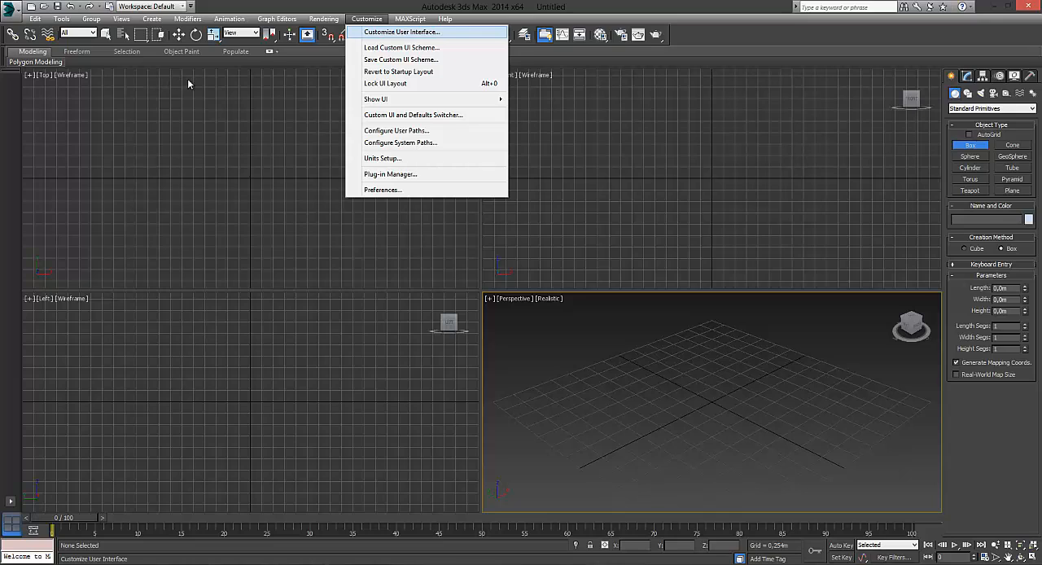
pyautogui.click(660, 85)
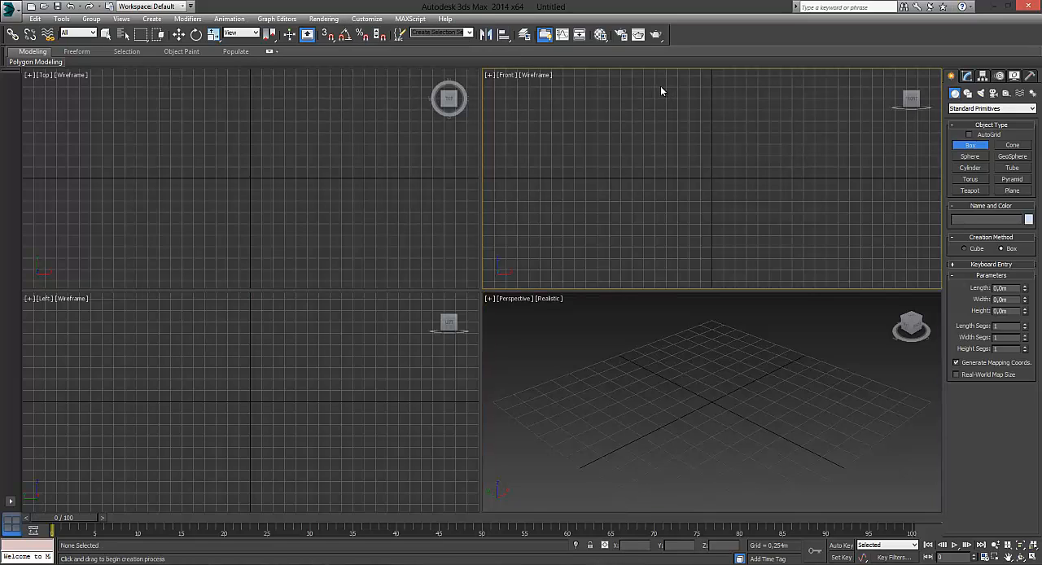
# - Examine the Box and Sphere creation options and the modify, hierarchy, motion, display and utilities settings, ending on the standard primitives
pyautogui.click(974, 148)
pyautogui.click(970, 158)
pyautogui.click(970, 146)
pyautogui.click(966, 77)
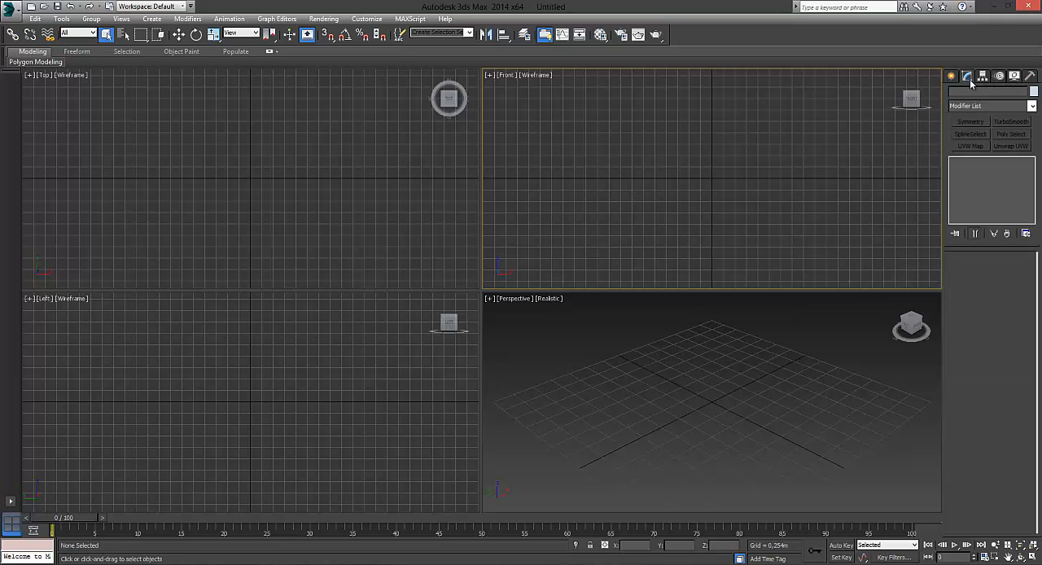
pyautogui.click(982, 77)
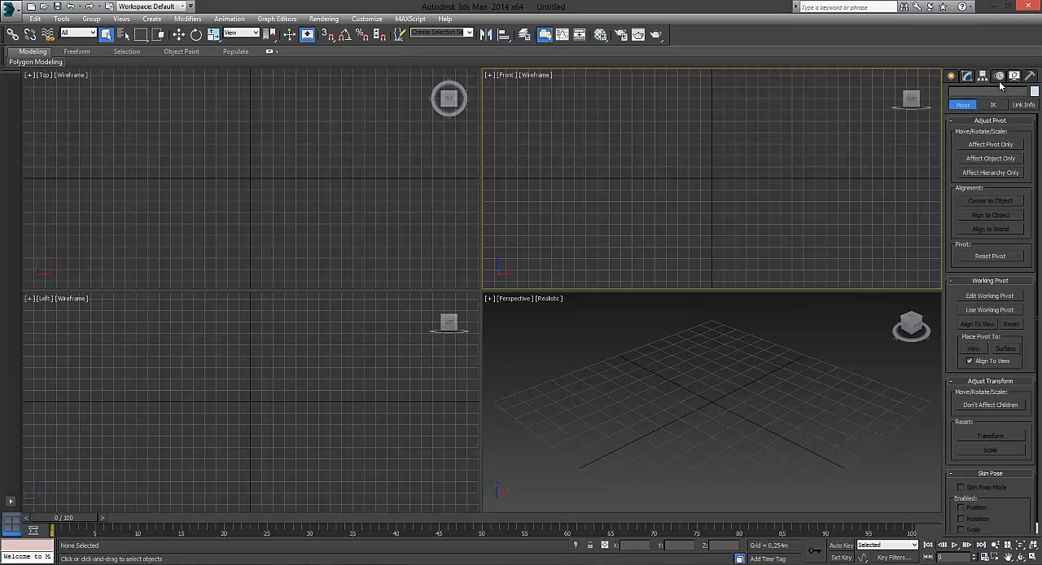
pyautogui.click(1000, 79)
pyautogui.click(1014, 76)
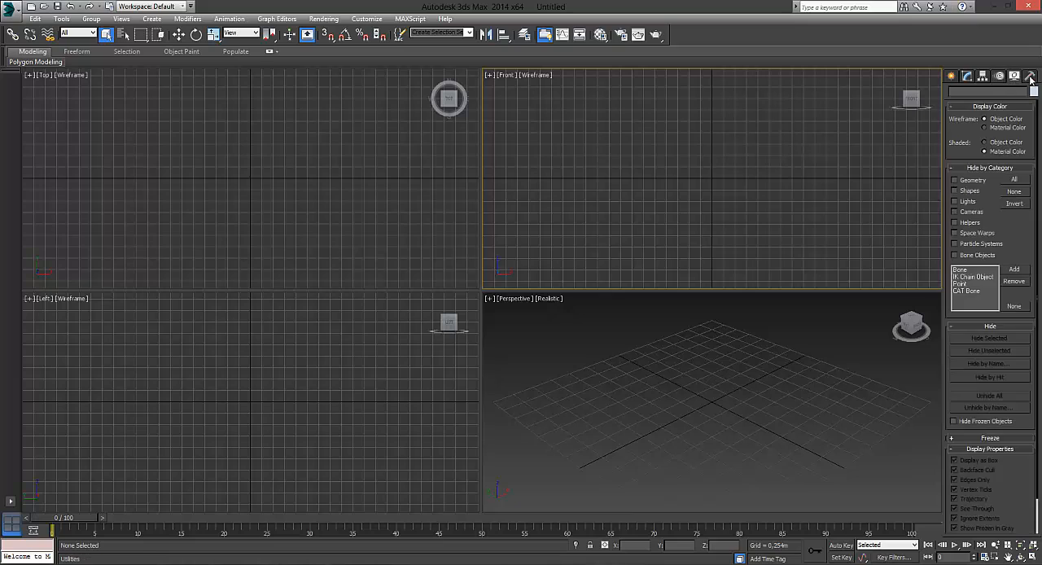
pyautogui.click(1030, 76)
pyautogui.click(950, 76)
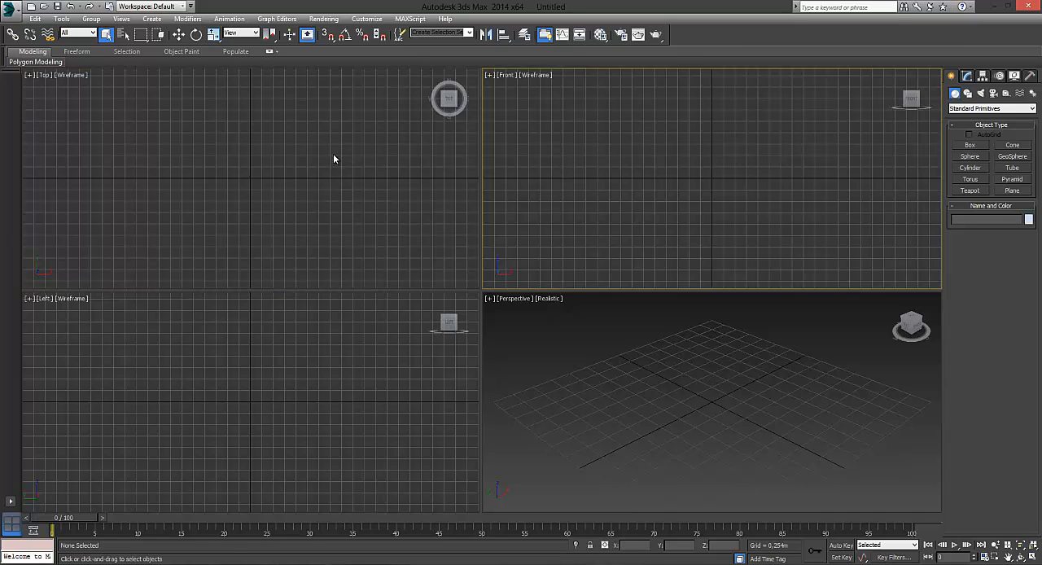
# - Examine the four-viewport layout by activating the Top, Front, Left and Perspective views in turn
pyautogui.click(395, 250)
pyautogui.click(371, 325)
pyautogui.click(545, 347)
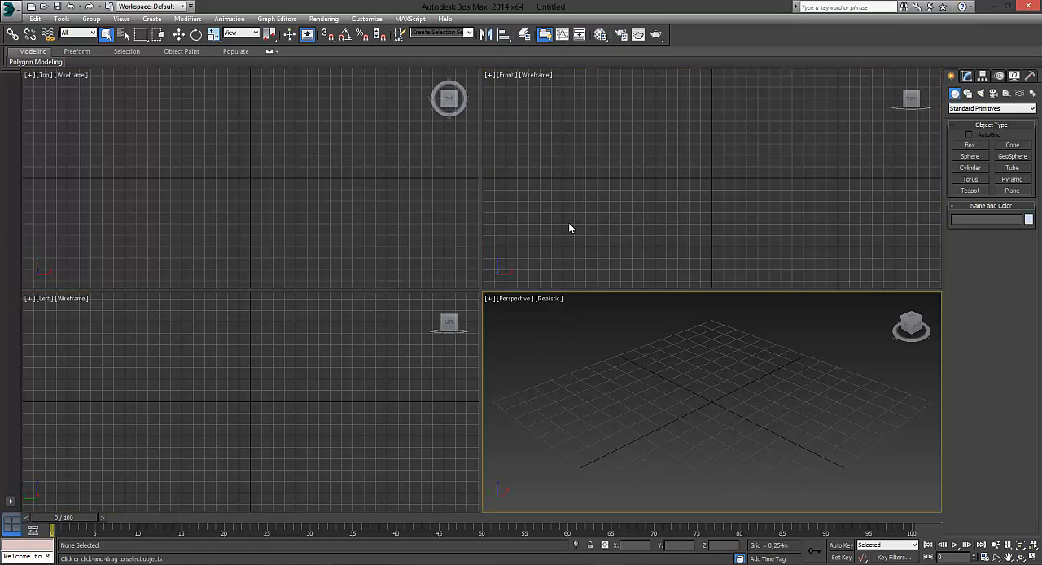
pyautogui.click(568, 223)
pyautogui.click(441, 209)
pyautogui.click(456, 330)
pyautogui.click(521, 322)
pyautogui.click(538, 228)
pyautogui.click(440, 208)
pyautogui.click(389, 346)
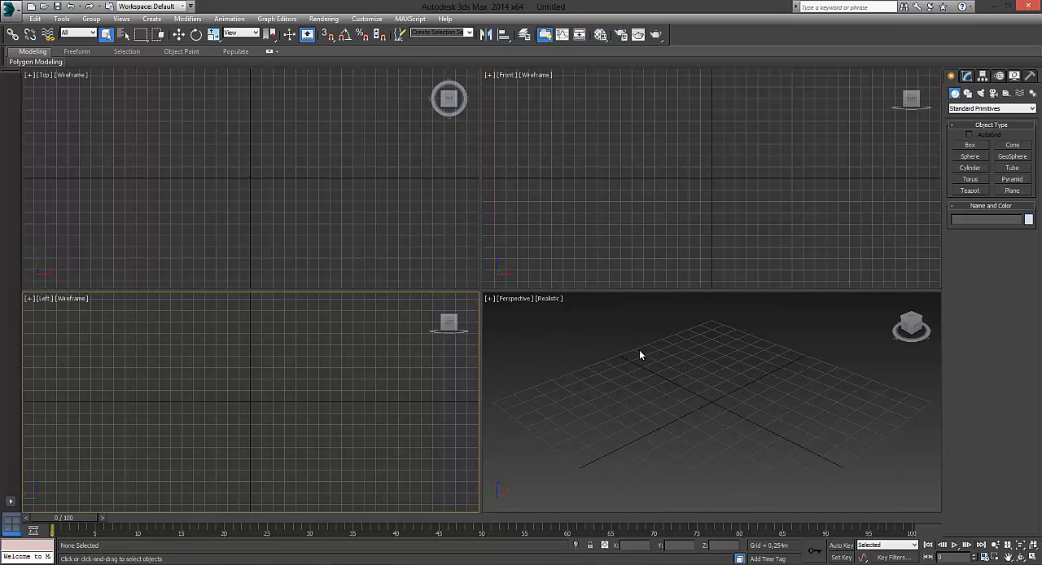
pyautogui.click(639, 351)
pyautogui.click(601, 224)
pyautogui.click(365, 202)
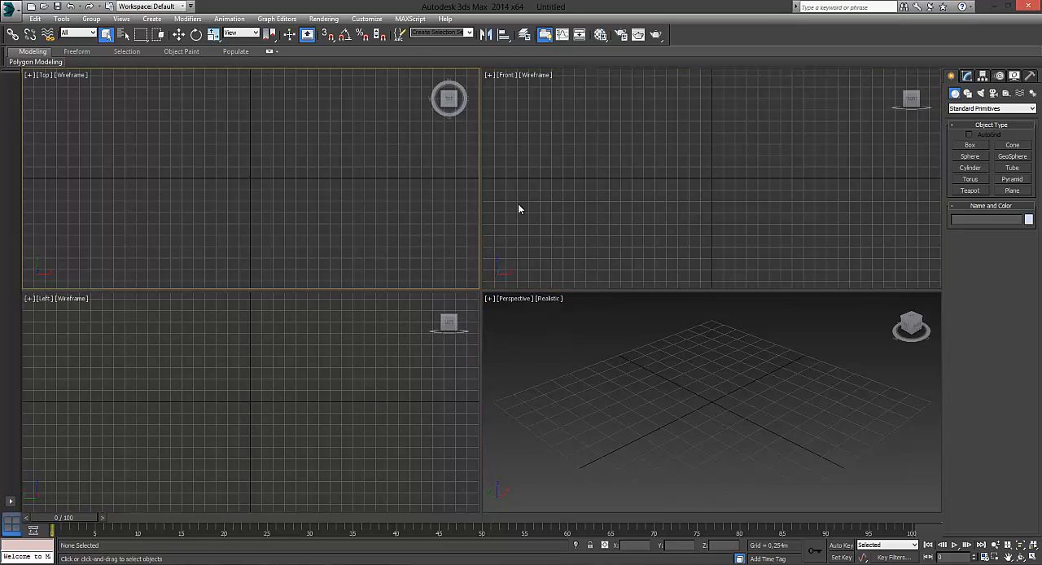
pyautogui.click(583, 185)
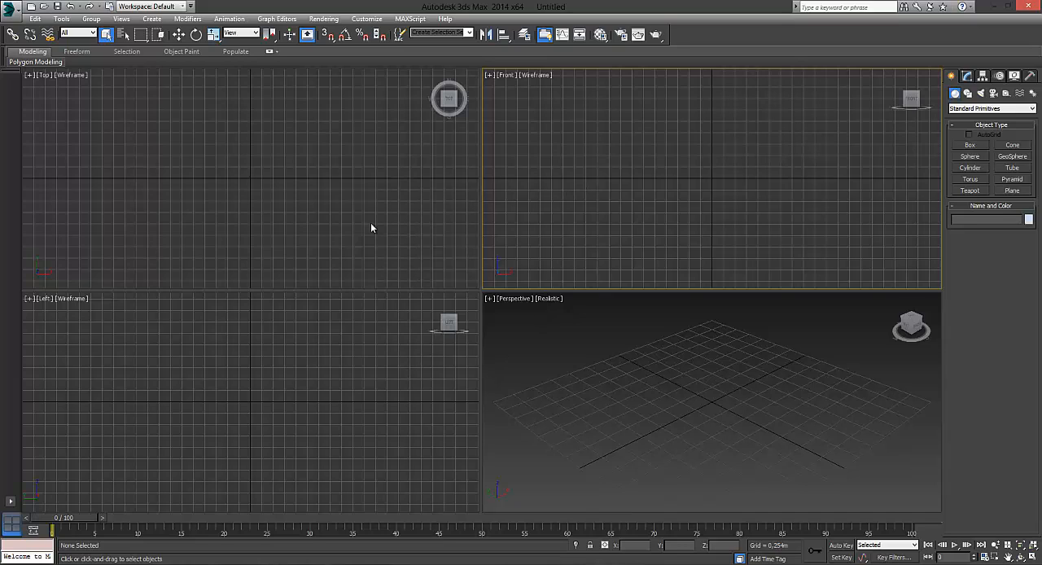
pyautogui.click(341, 156)
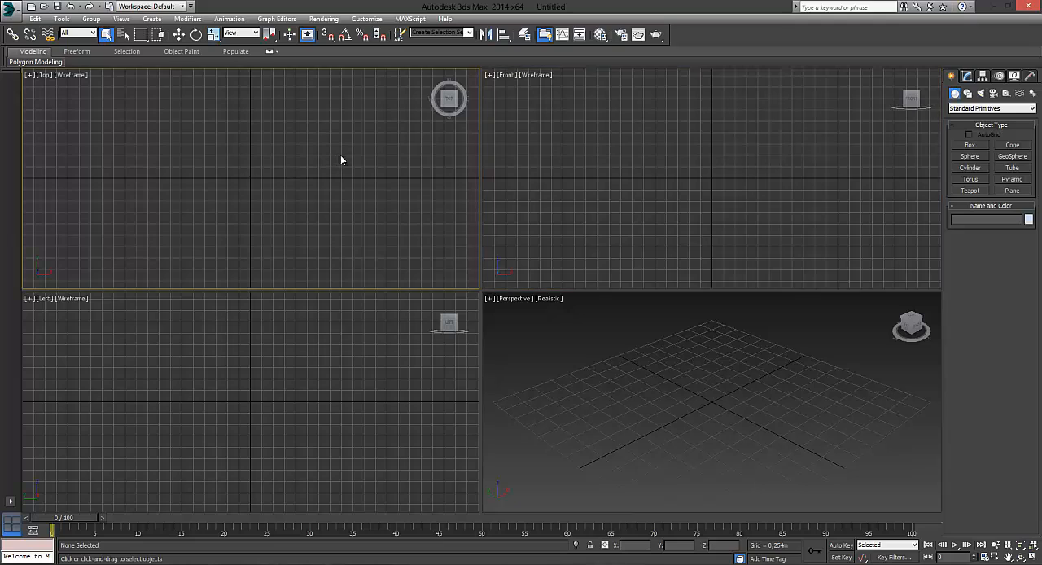
pyautogui.click(577, 173)
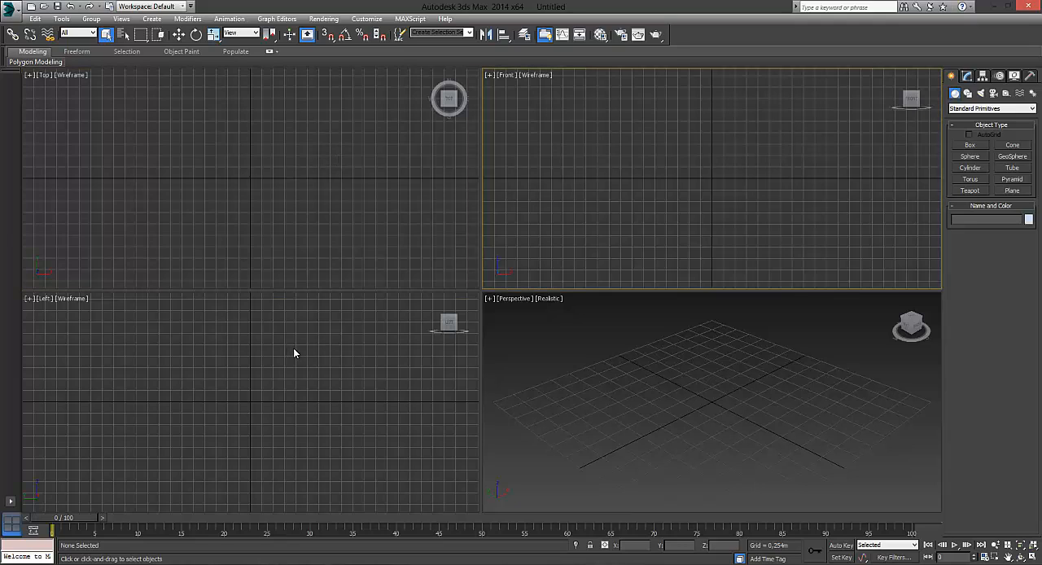
pyautogui.click(294, 353)
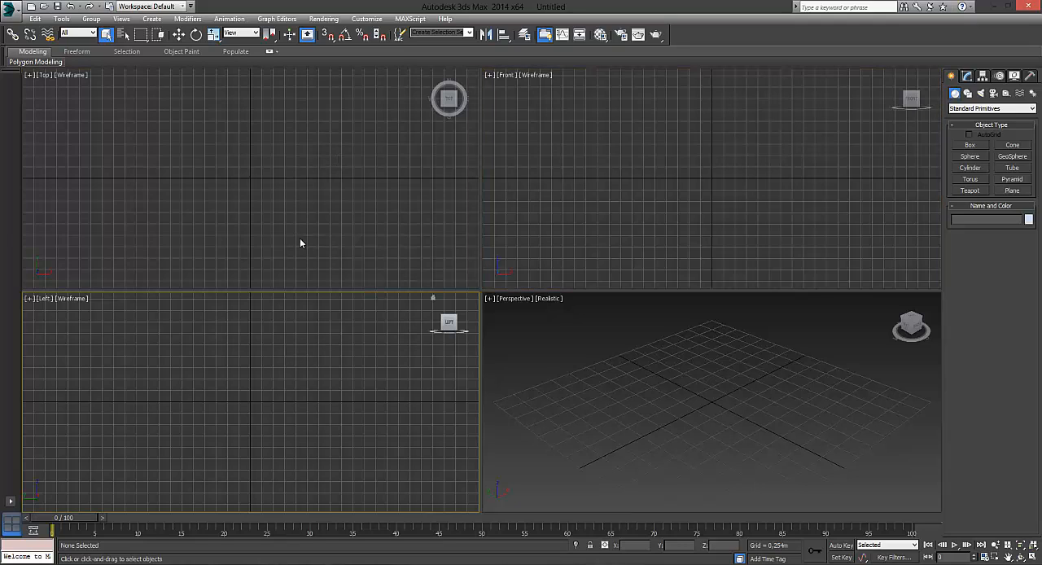
pyautogui.click(647, 376)
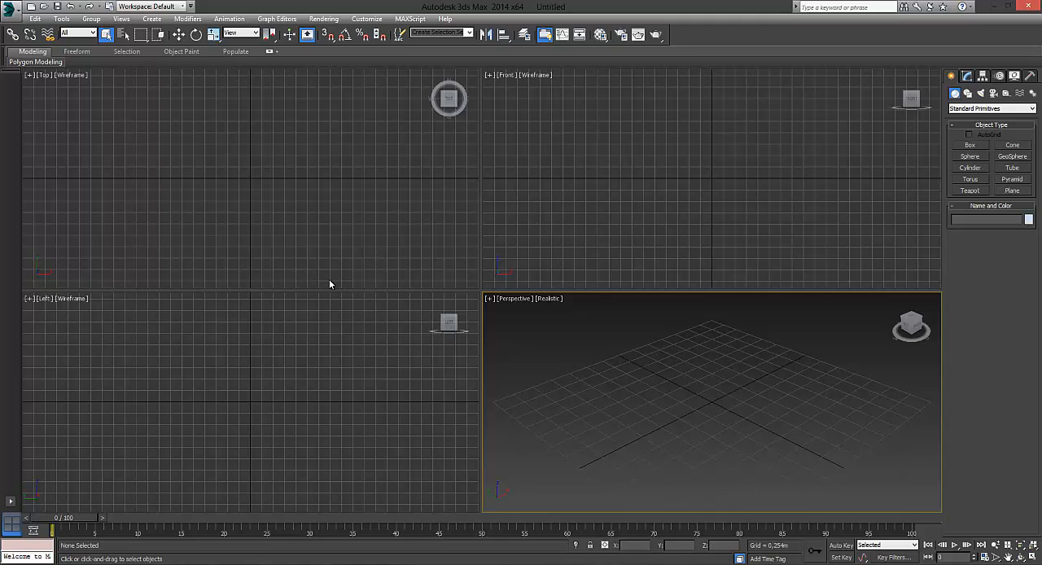
pyautogui.click(336, 205)
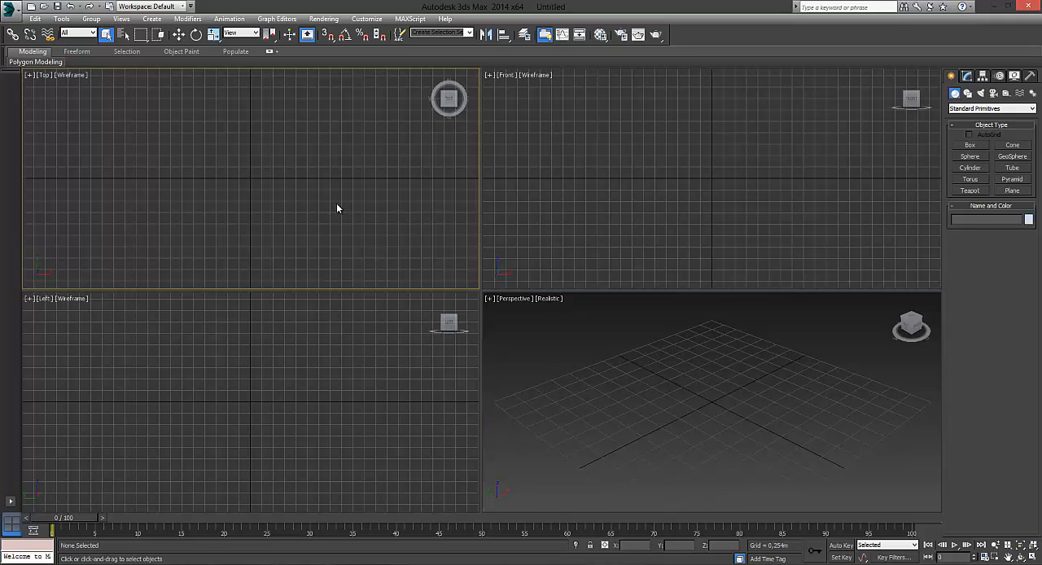
pyautogui.click(576, 207)
pyautogui.click(381, 345)
pyautogui.click(387, 214)
pyautogui.click(673, 171)
pyautogui.click(407, 320)
pyautogui.click(383, 235)
pyautogui.click(628, 194)
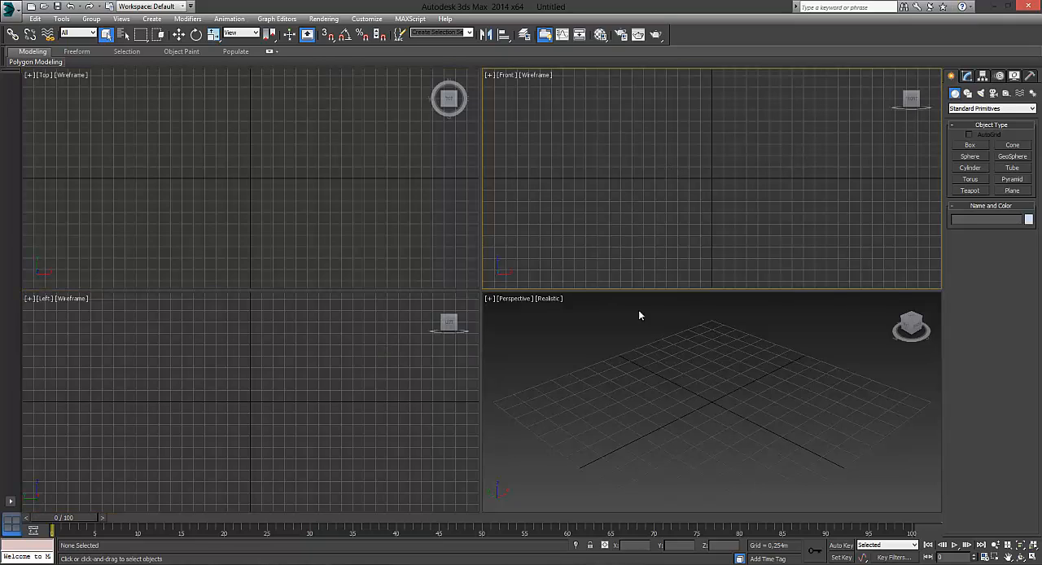
pyautogui.click(371, 295)
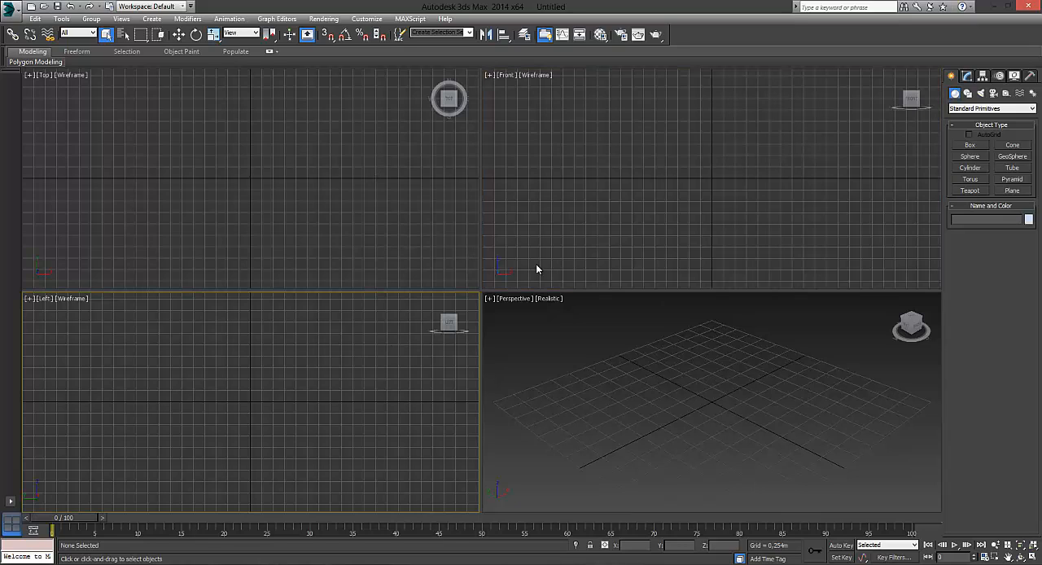
pyautogui.click(539, 169)
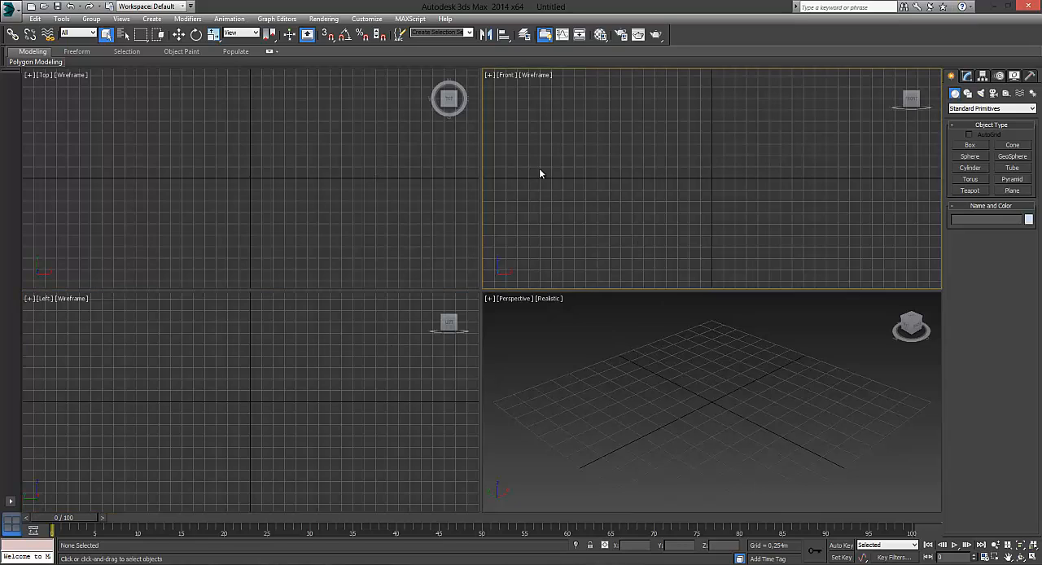
pyautogui.click(404, 220)
pyautogui.click(460, 326)
pyautogui.click(569, 325)
pyautogui.click(521, 232)
pyautogui.click(431, 261)
pyautogui.click(393, 327)
pyautogui.click(614, 346)
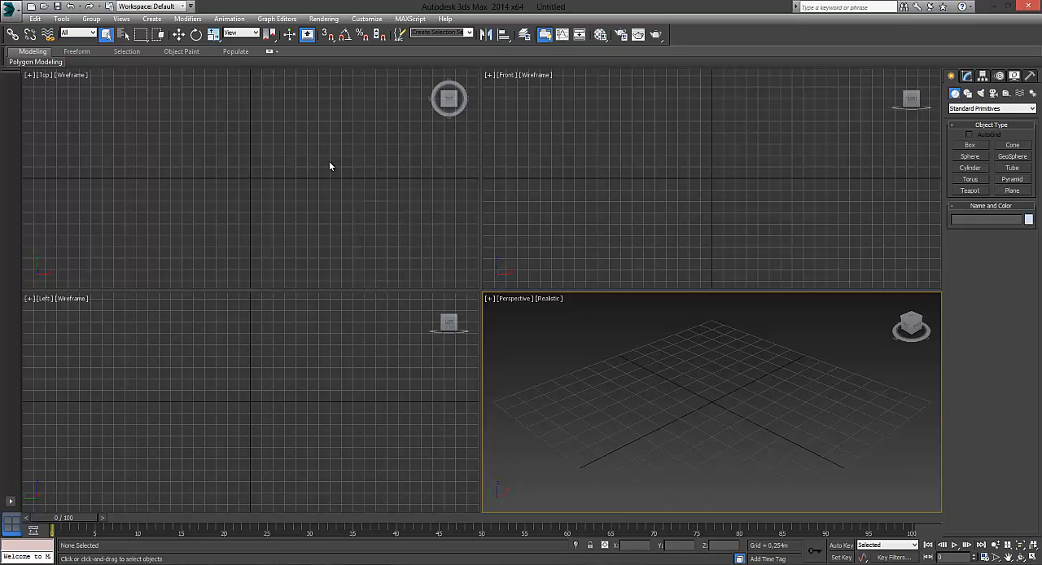
pyautogui.click(367, 184)
pyautogui.click(519, 232)
pyautogui.click(409, 191)
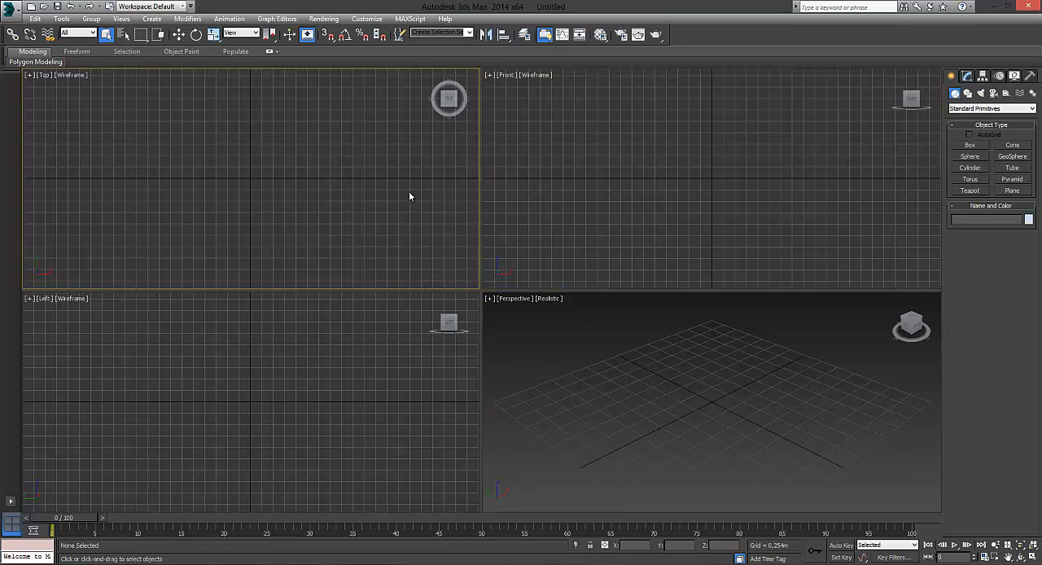
pyautogui.click(588, 189)
pyautogui.click(617, 370)
pyautogui.click(387, 367)
pyautogui.click(381, 235)
pyautogui.click(630, 257)
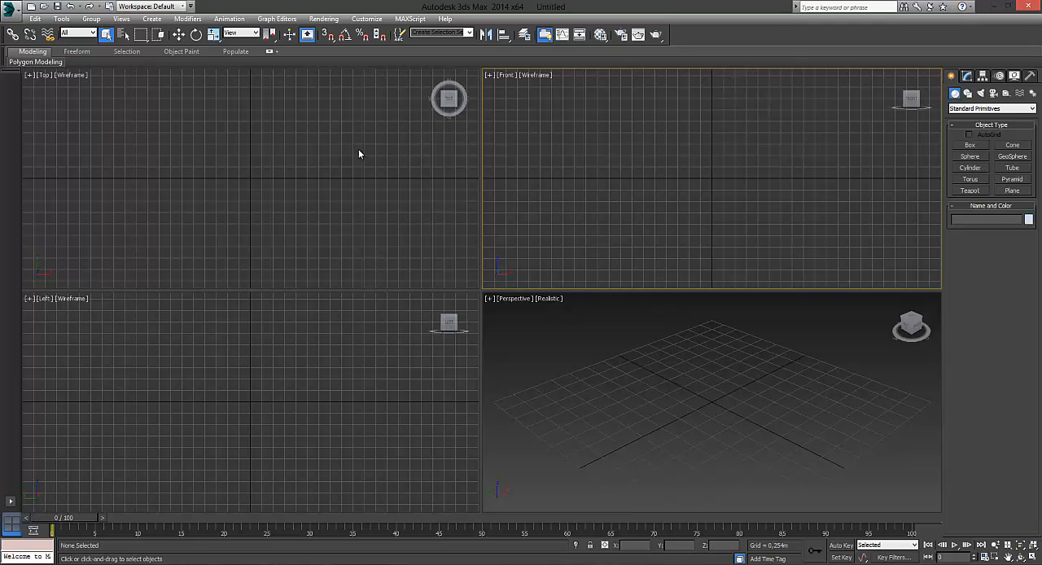
pyautogui.click(306, 174)
pyautogui.click(312, 330)
pyautogui.click(553, 237)
pyautogui.click(393, 204)
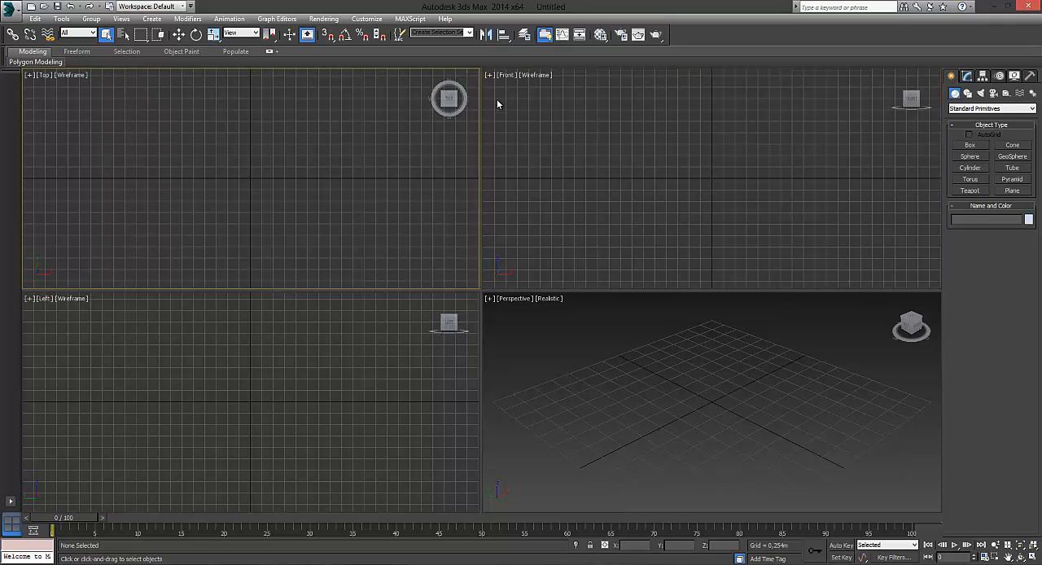
pyautogui.click(562, 116)
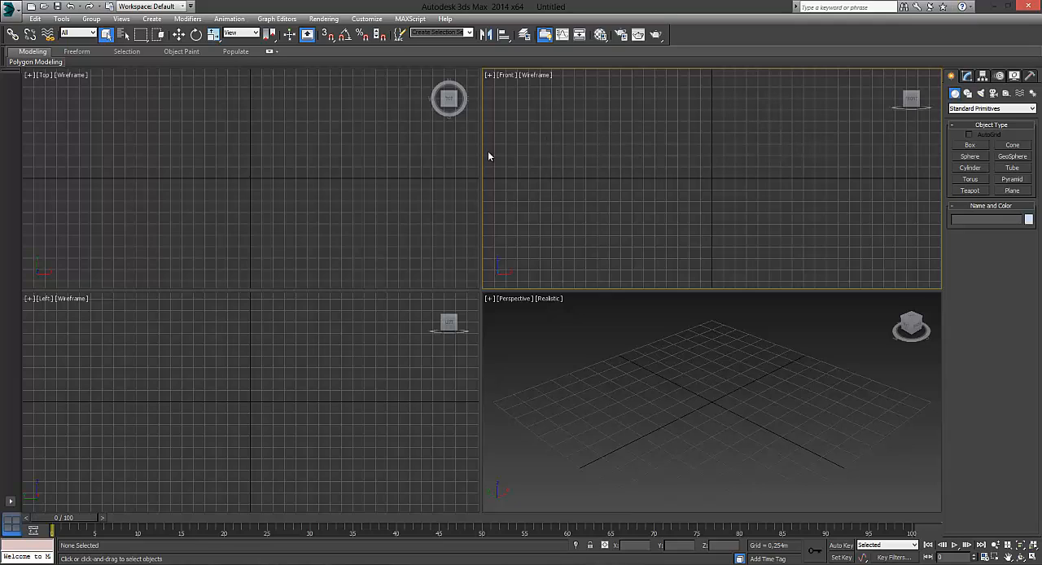
# - Examine the ViewCube orientation controls in the Top, Left, Front and Perspective viewports
pyautogui.click(421, 167)
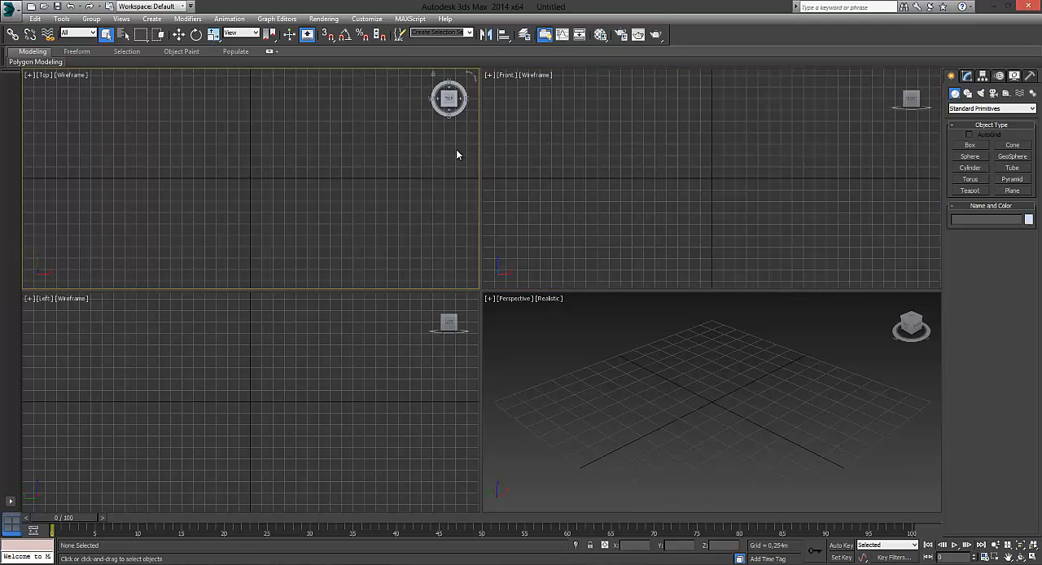
pyautogui.click(359, 330)
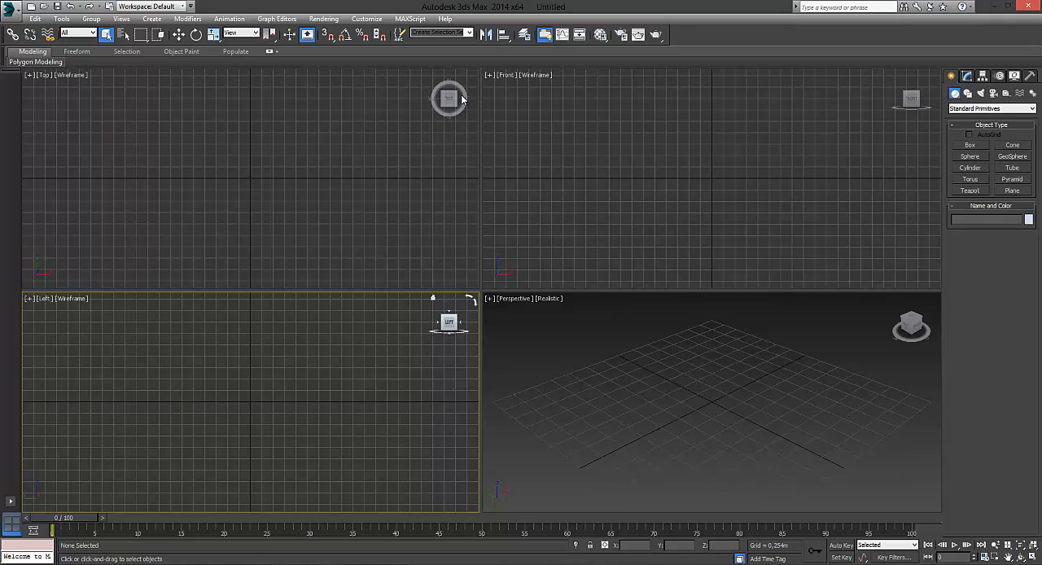
pyautogui.click(445, 119)
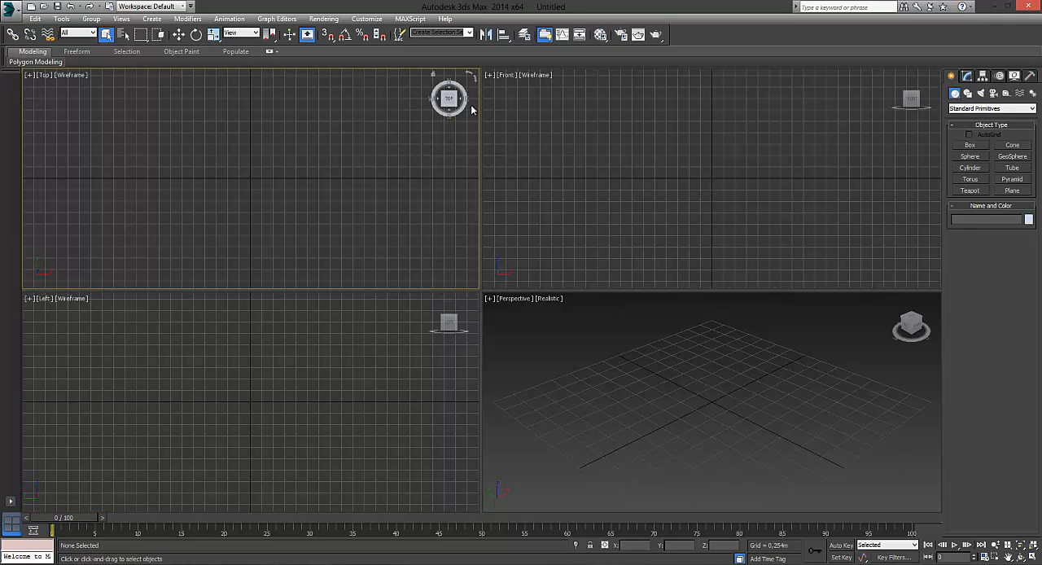
pyautogui.click(851, 99)
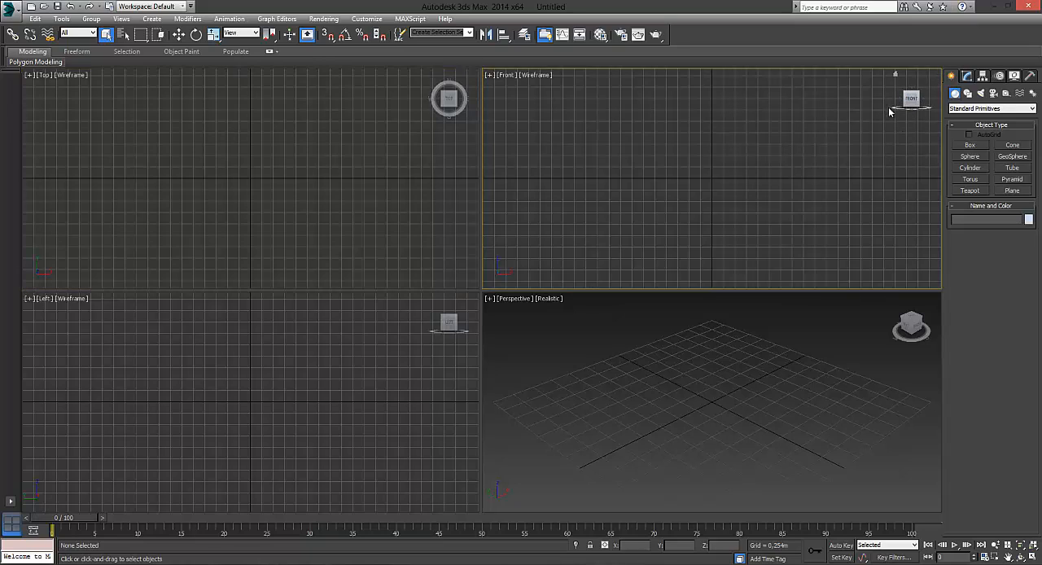
pyautogui.click(847, 321)
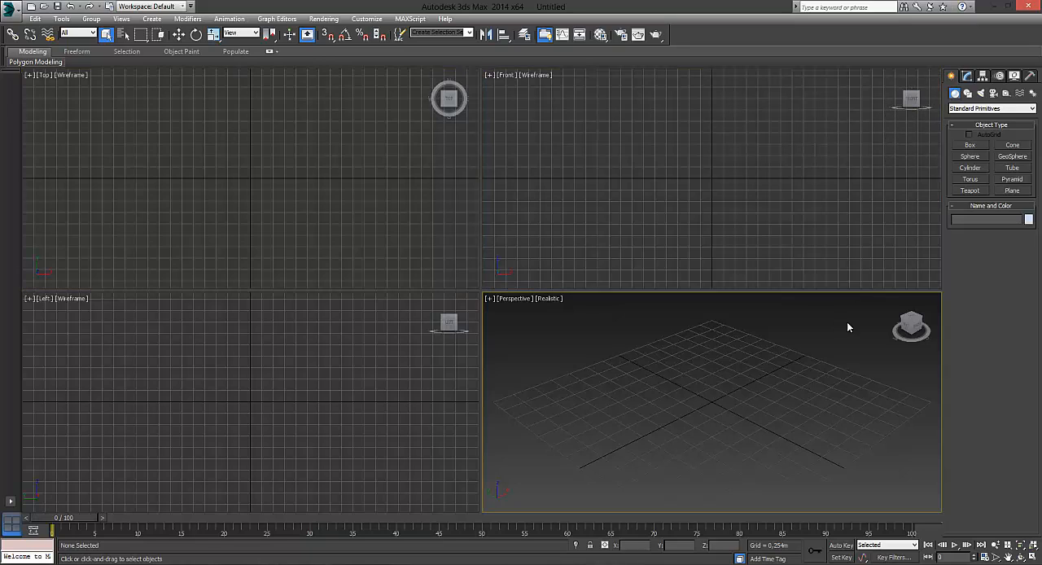
pyautogui.click(411, 318)
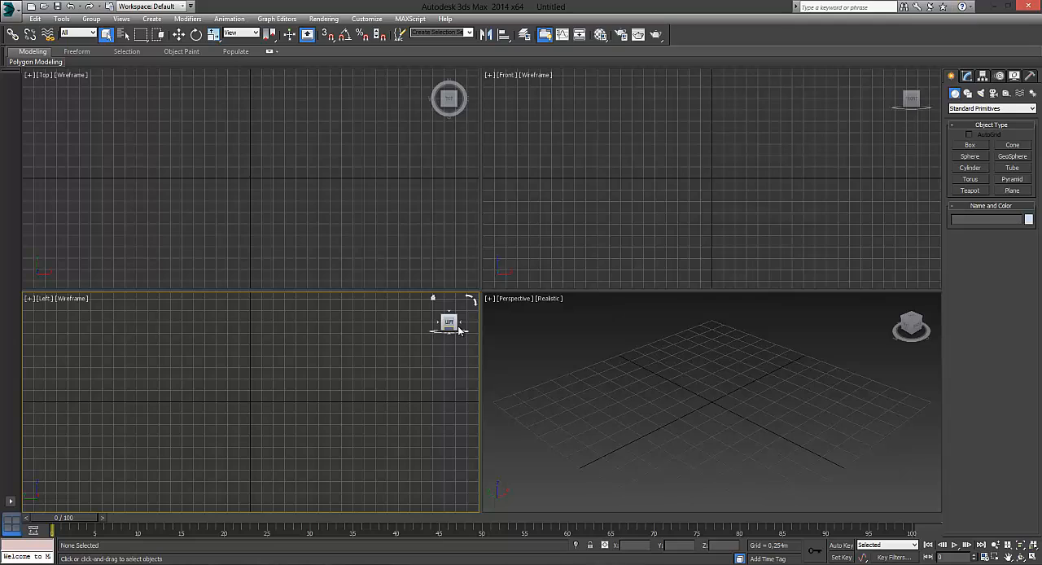
pyautogui.click(454, 141)
pyautogui.moveTo(476, 98)
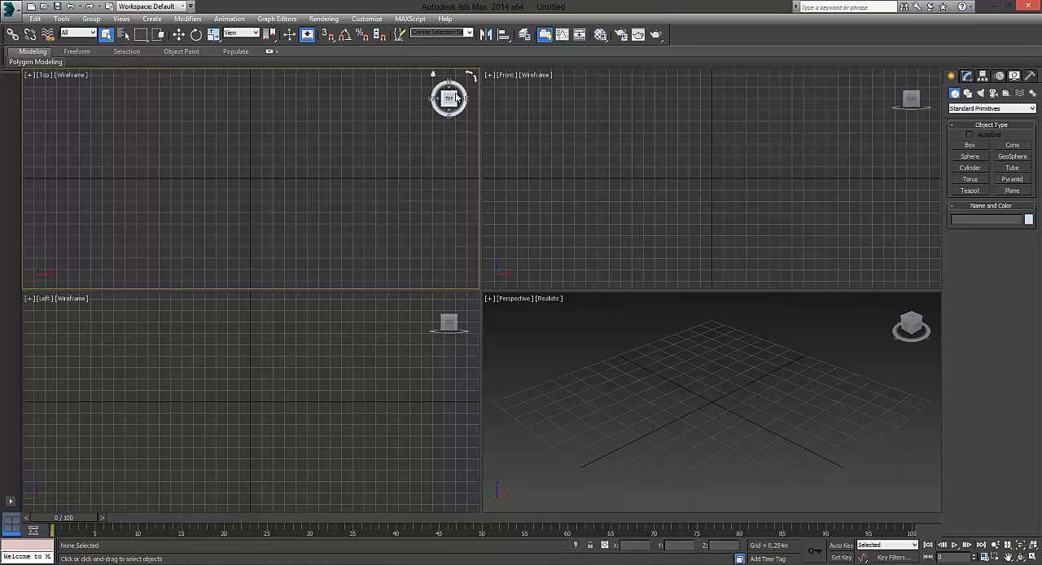
pyautogui.click(412, 309)
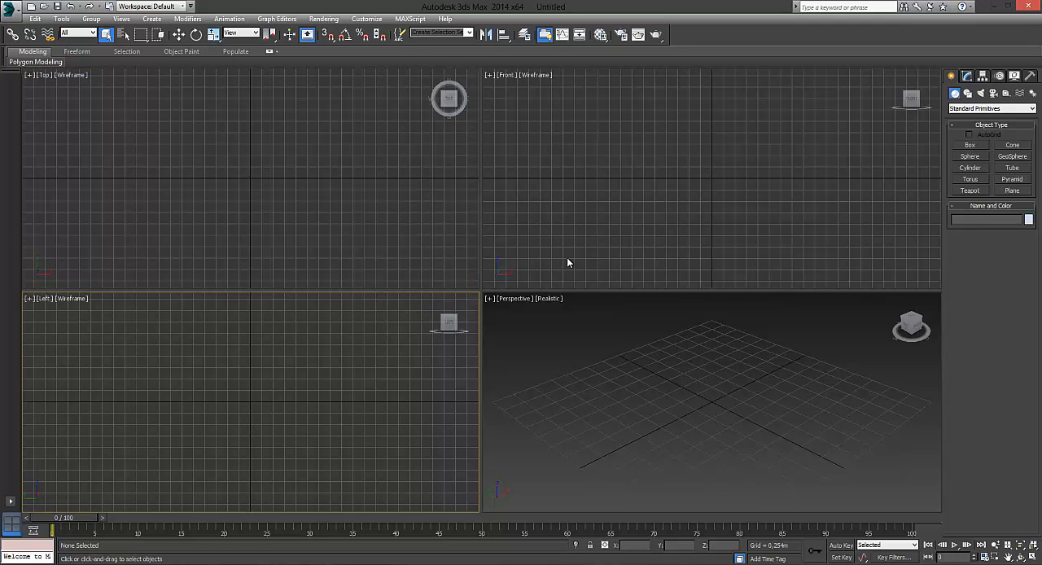
pyautogui.click(642, 212)
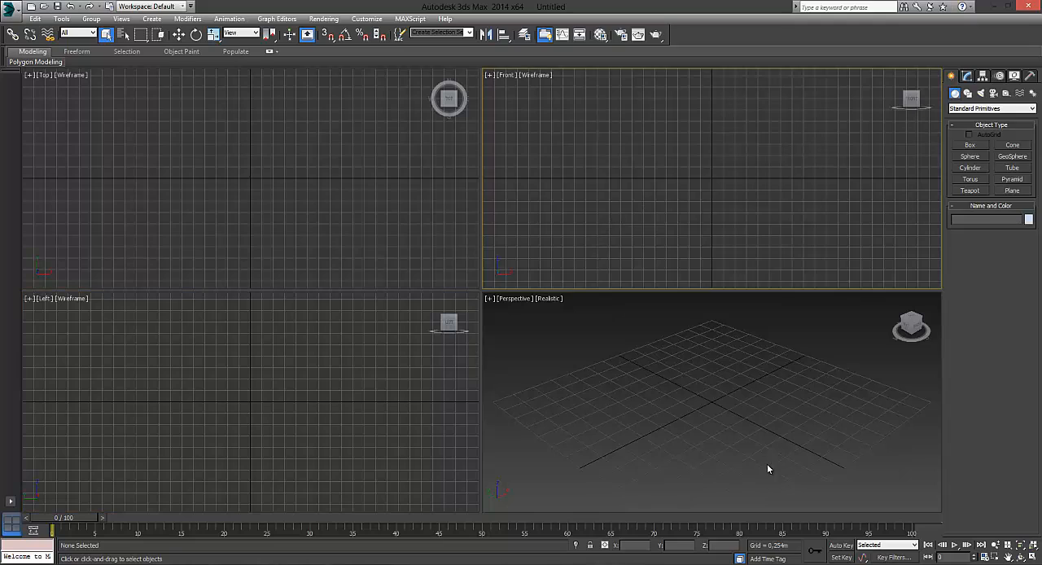
# - Examine how the active viewport changes by cycling repeatedly through the Perspective, Top, Left and Front viewports
pyautogui.click(747, 391)
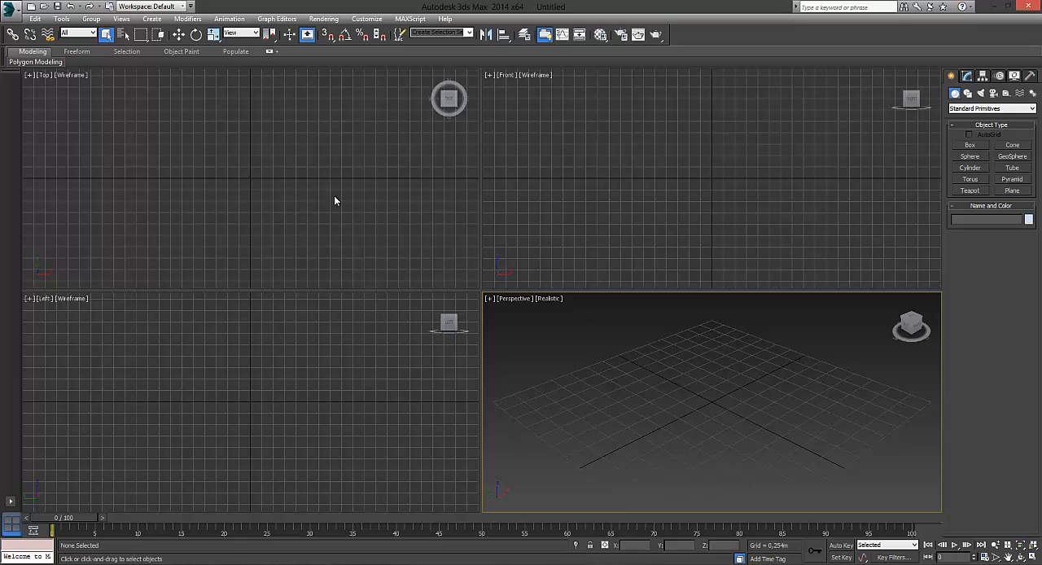
pyautogui.click(382, 191)
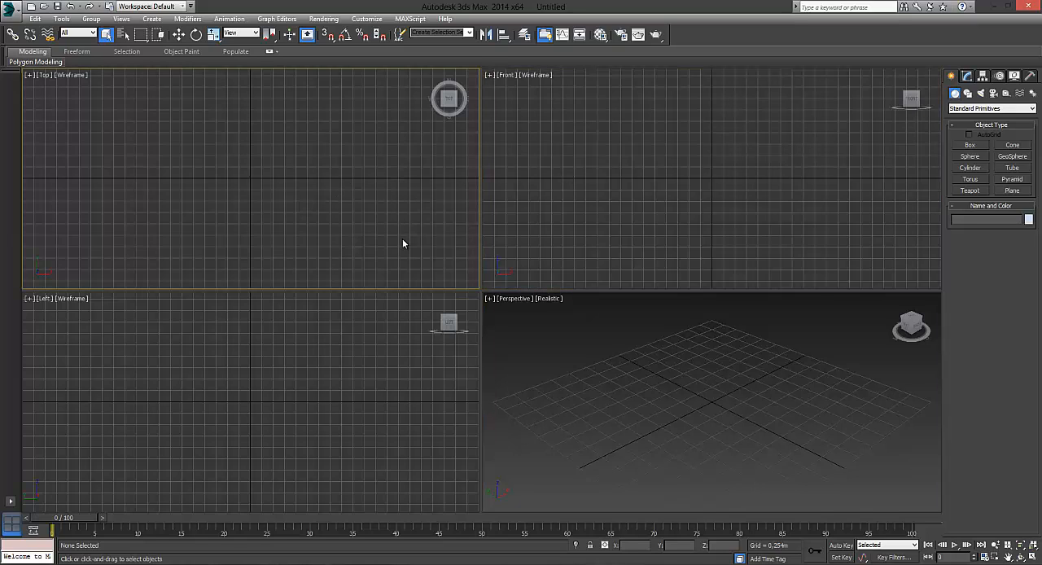
pyautogui.click(351, 388)
pyautogui.click(619, 393)
pyautogui.click(624, 249)
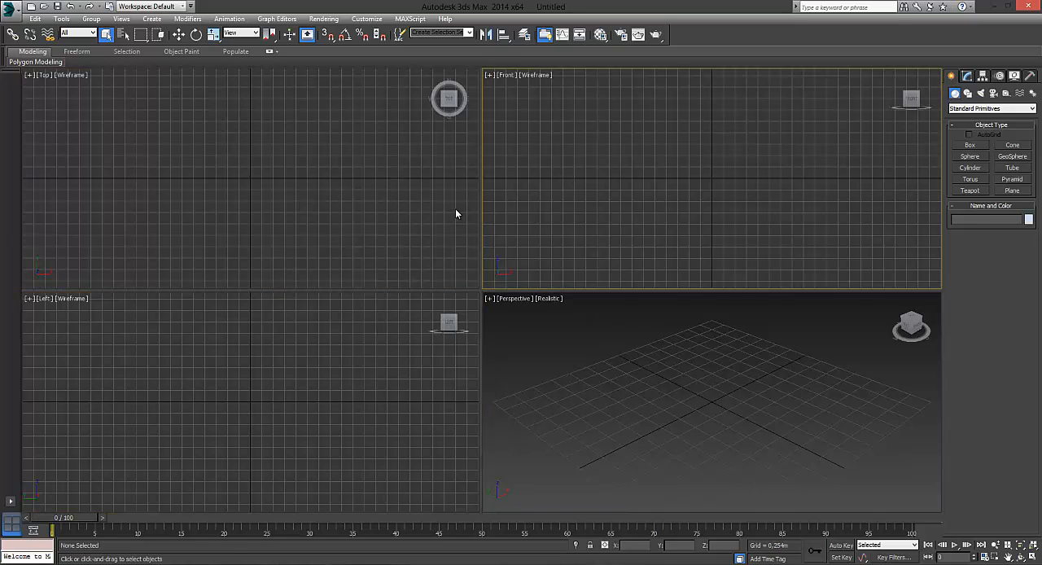
pyautogui.click(456, 214)
pyautogui.click(391, 342)
pyautogui.click(591, 349)
pyautogui.click(578, 181)
pyautogui.click(438, 189)
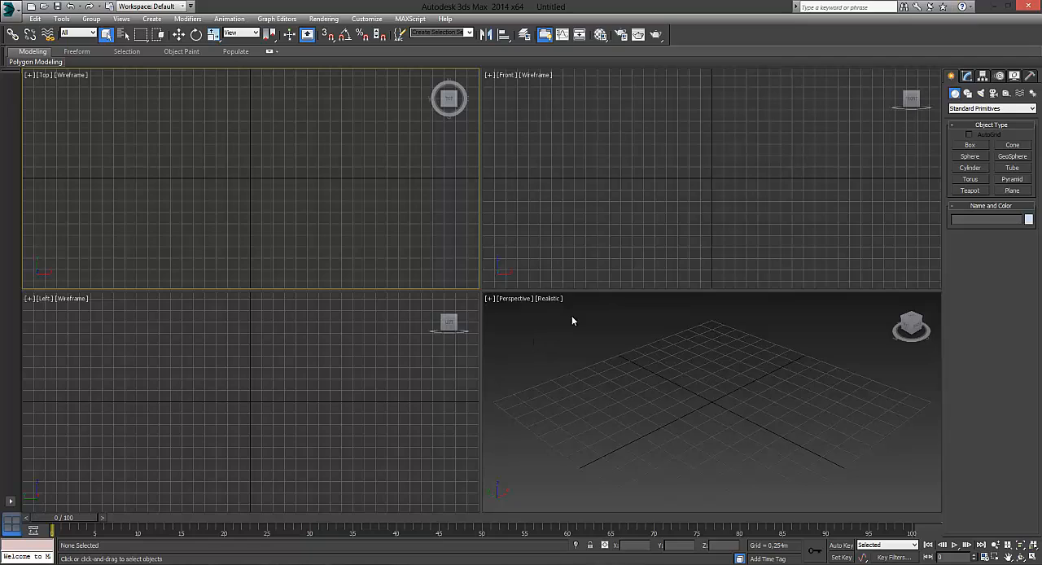
pyautogui.click(593, 207)
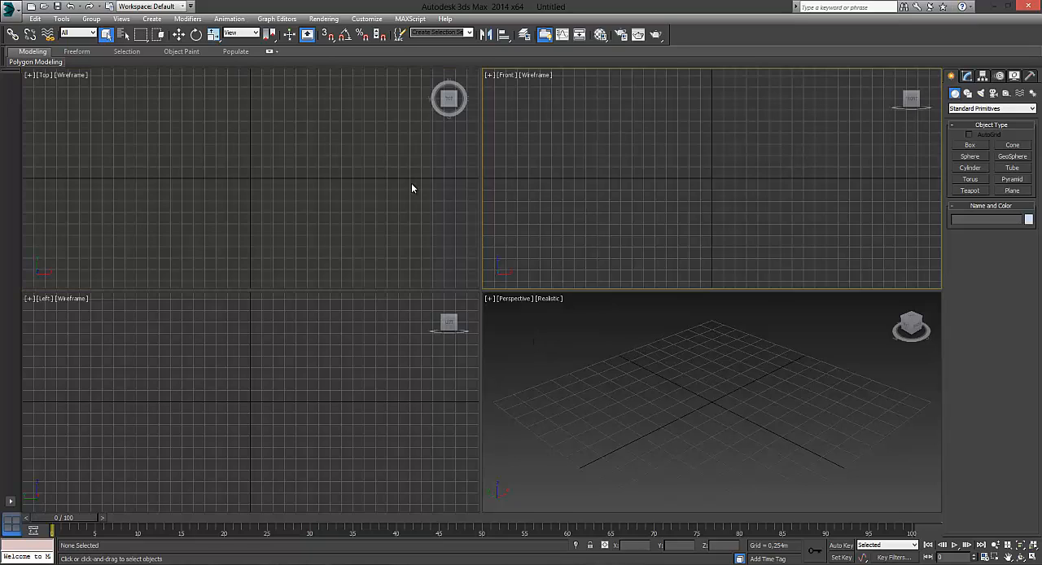
pyautogui.click(412, 186)
pyautogui.click(402, 344)
pyautogui.click(538, 321)
pyautogui.click(651, 259)
pyautogui.click(714, 416)
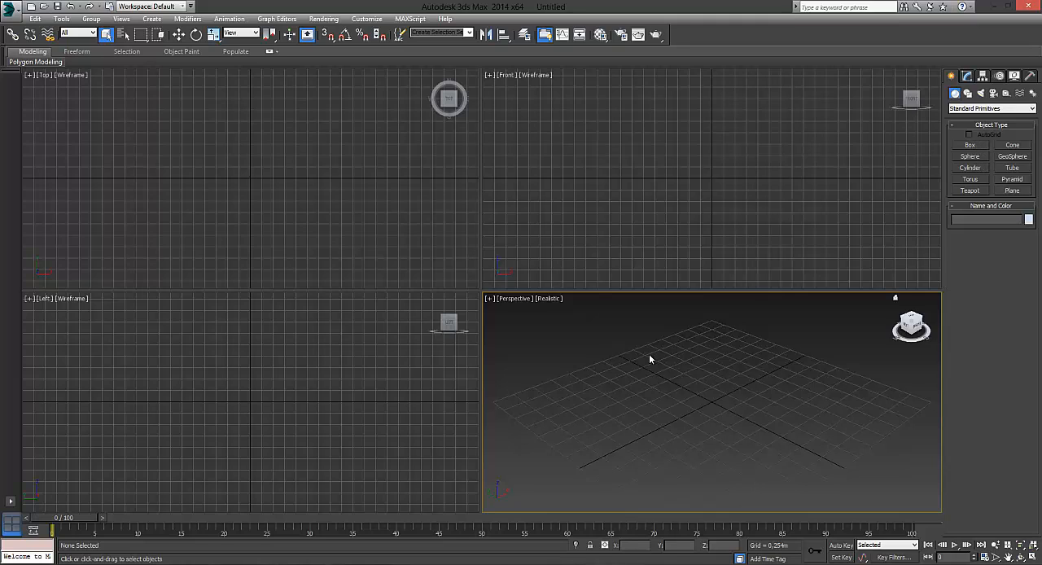
# - Create a trial box about 0.98 m long, 0.606 m wide and 0.448 m high in the Perspective viewport and delete it
pyautogui.click(969, 145)
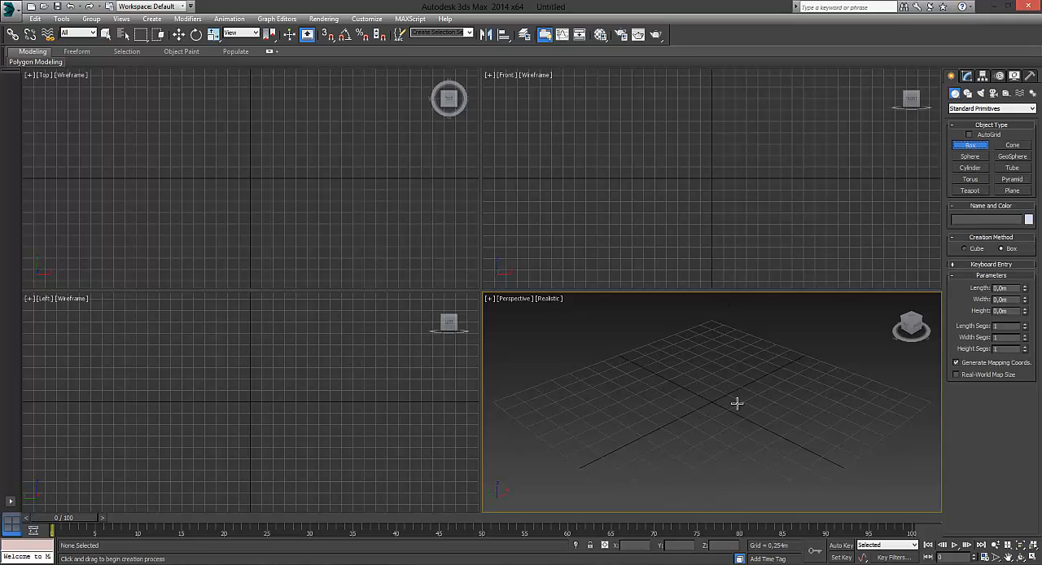
pyautogui.moveTo(700, 381); pyautogui.dragTo(724, 429)
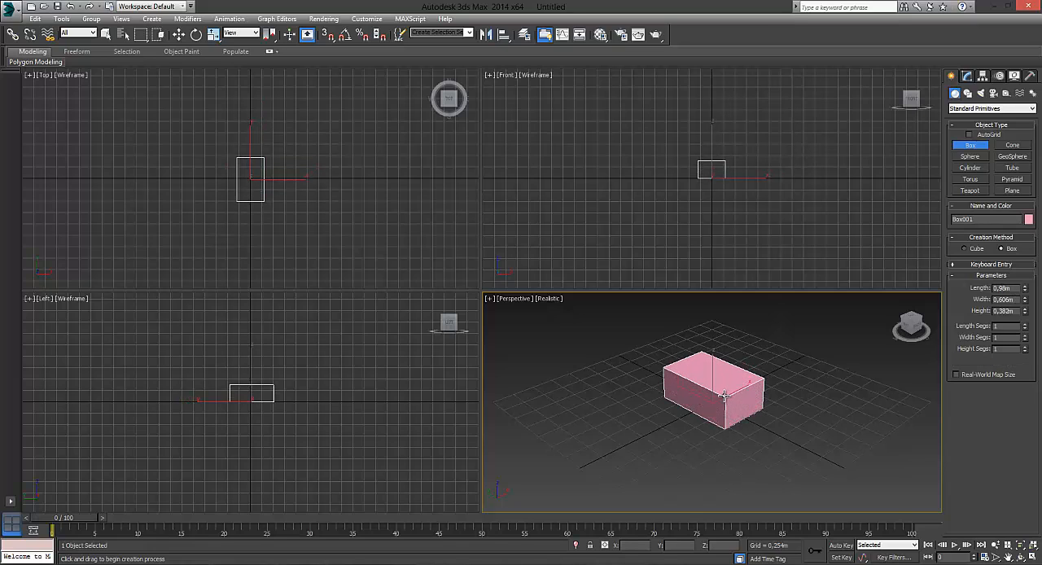
pyautogui.click(724, 392)
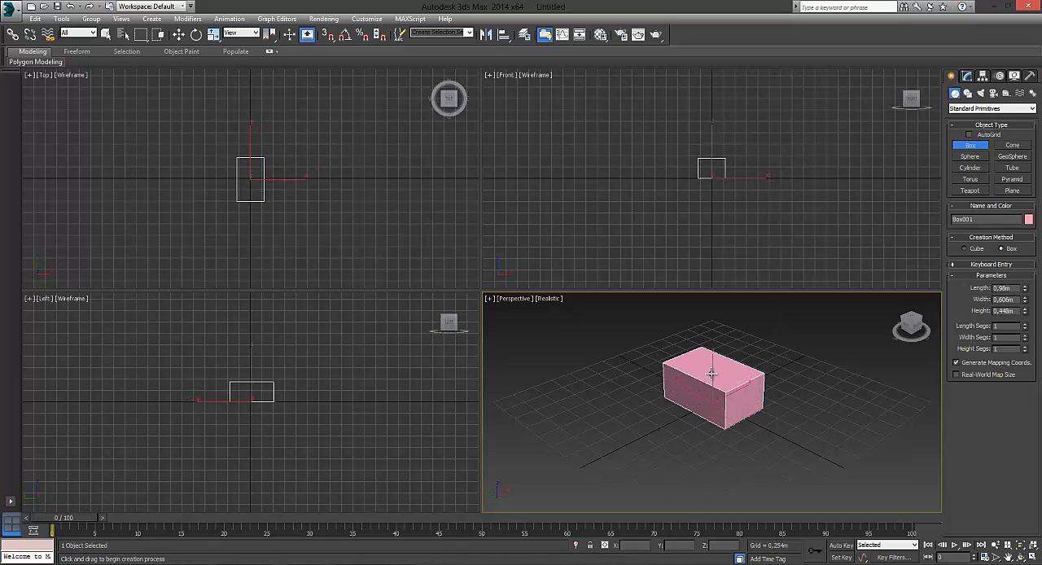
pyautogui.click(178, 34)
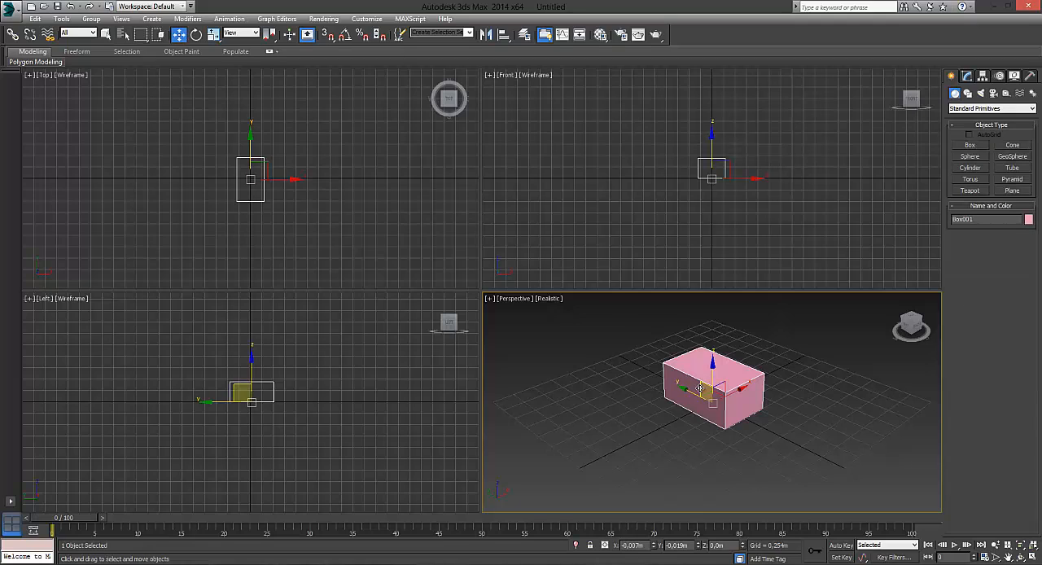
pyautogui.press('Delete')
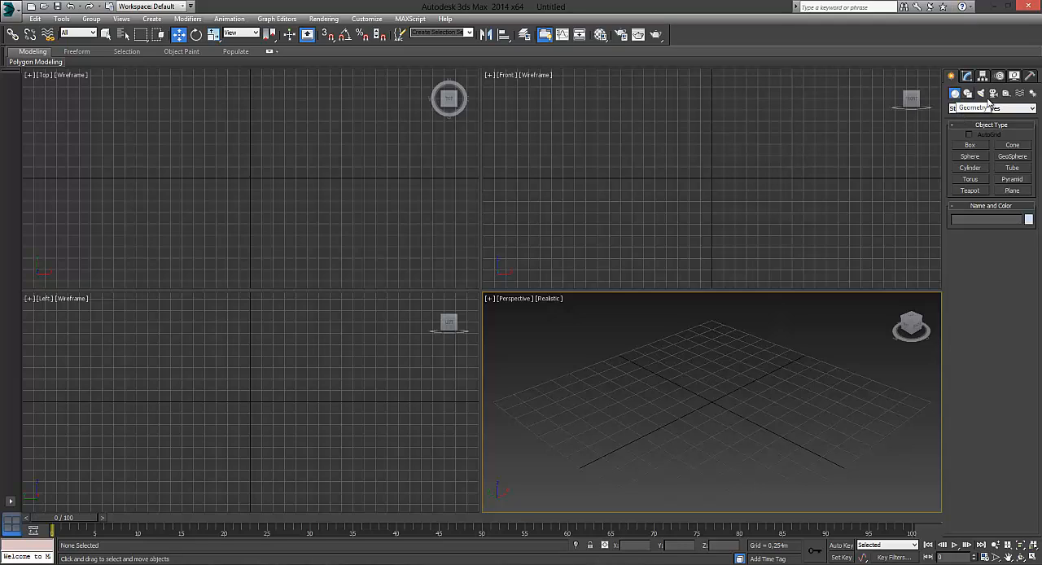
# - Create a standard primitive box about 1.699 m long, 1.49 m wide and 1.234 m high in the Perspective viewport
pyautogui.click(989, 108)
pyautogui.click(989, 118)
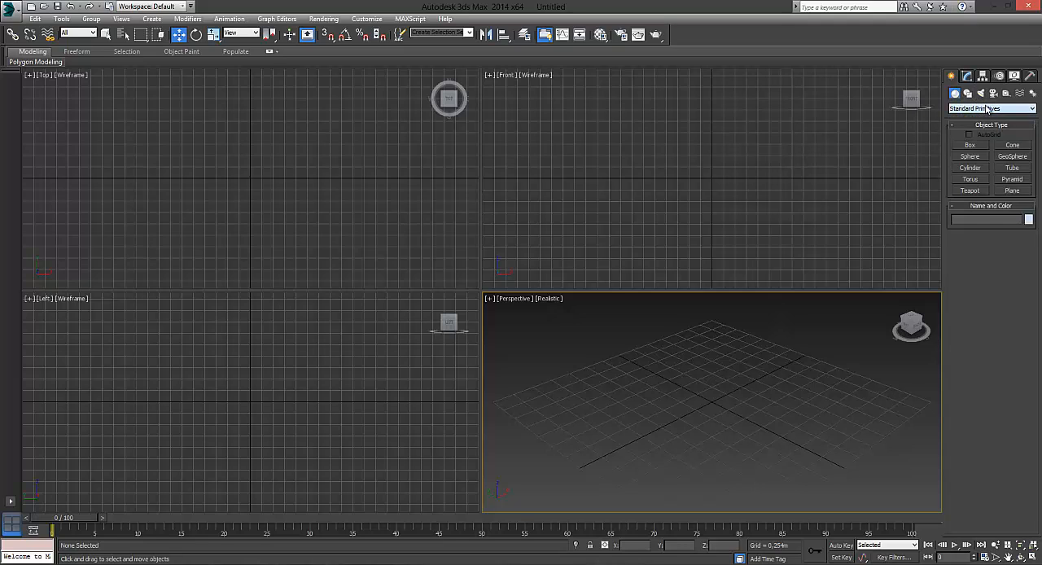
pyautogui.click(971, 145)
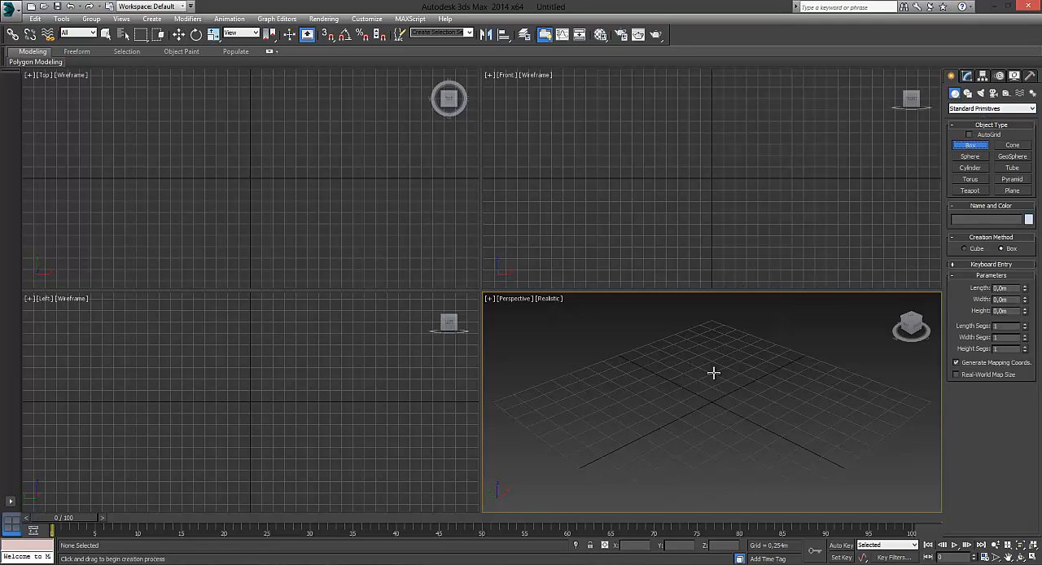
pyautogui.moveTo(697, 370); pyautogui.dragTo(709, 480)
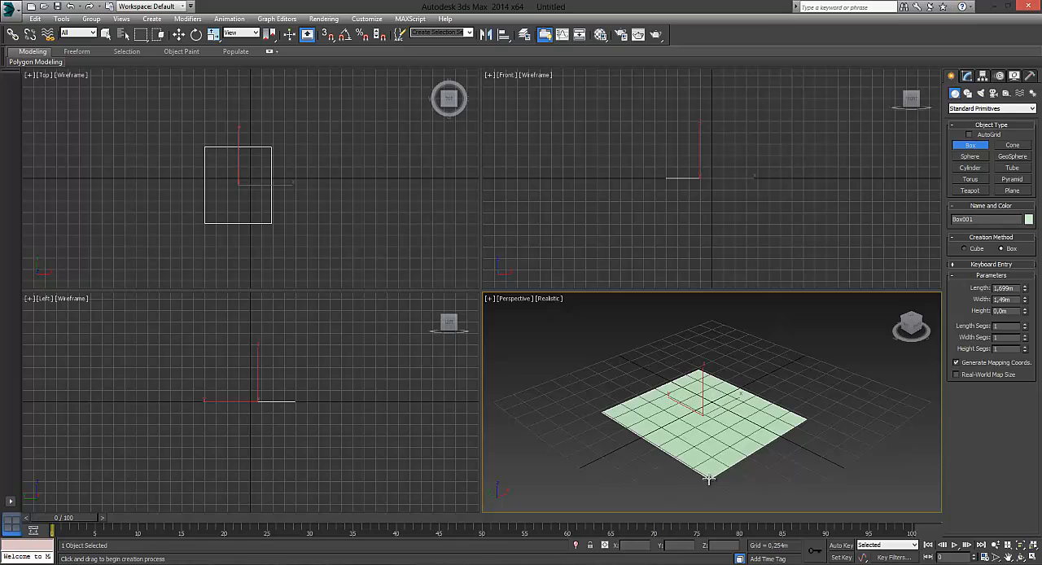
pyautogui.moveTo(709, 480); pyautogui.dragTo(709, 477)
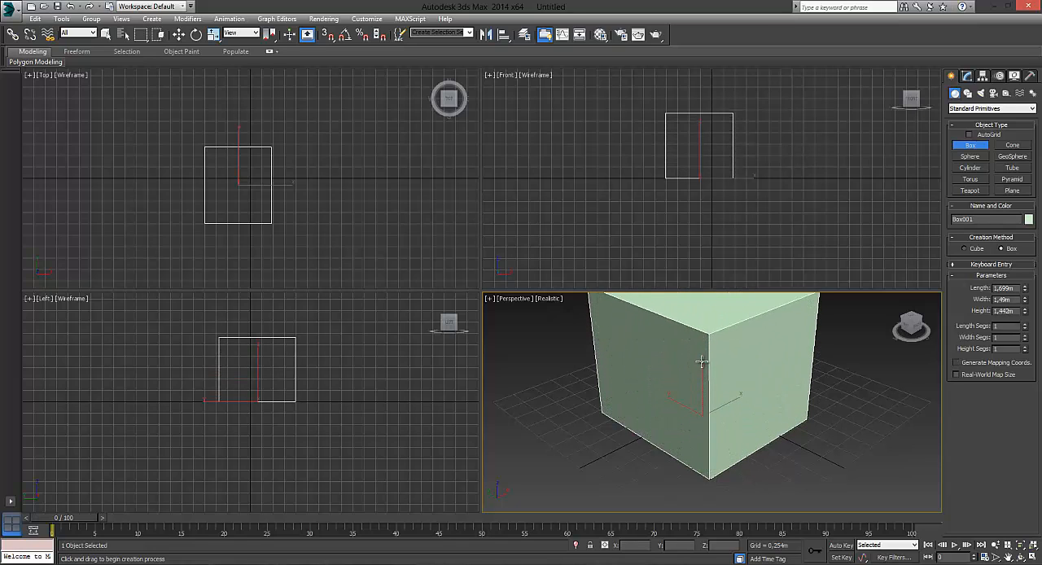
pyautogui.click(705, 390)
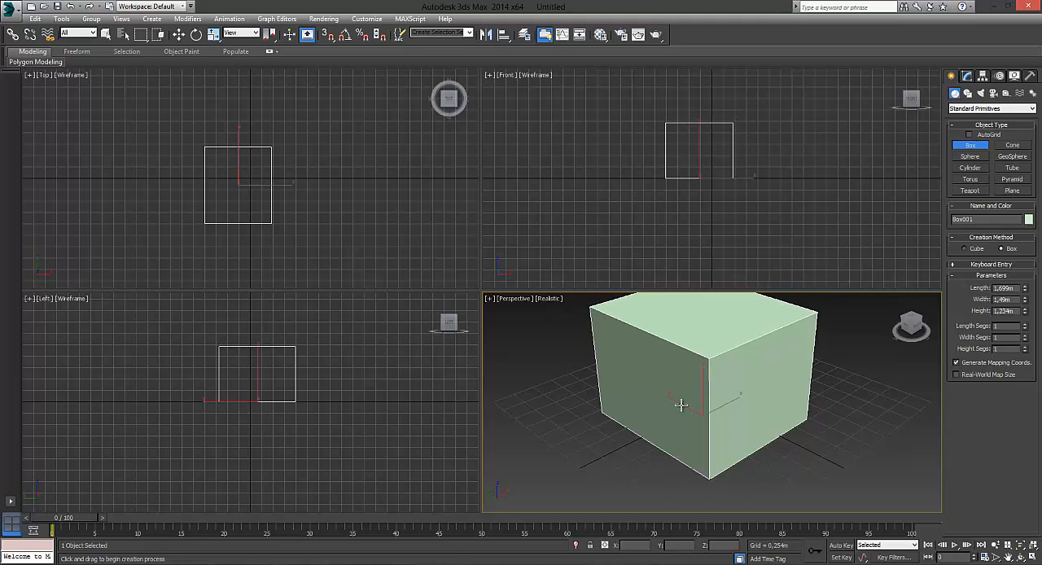
# - View the box through the Left, Top, Front and Perspective viewports and switch the Perspective viewport to the Front view
pyautogui.click(686, 330)
pyautogui.click(381, 355)
pyautogui.click(406, 218)
pyautogui.click(646, 196)
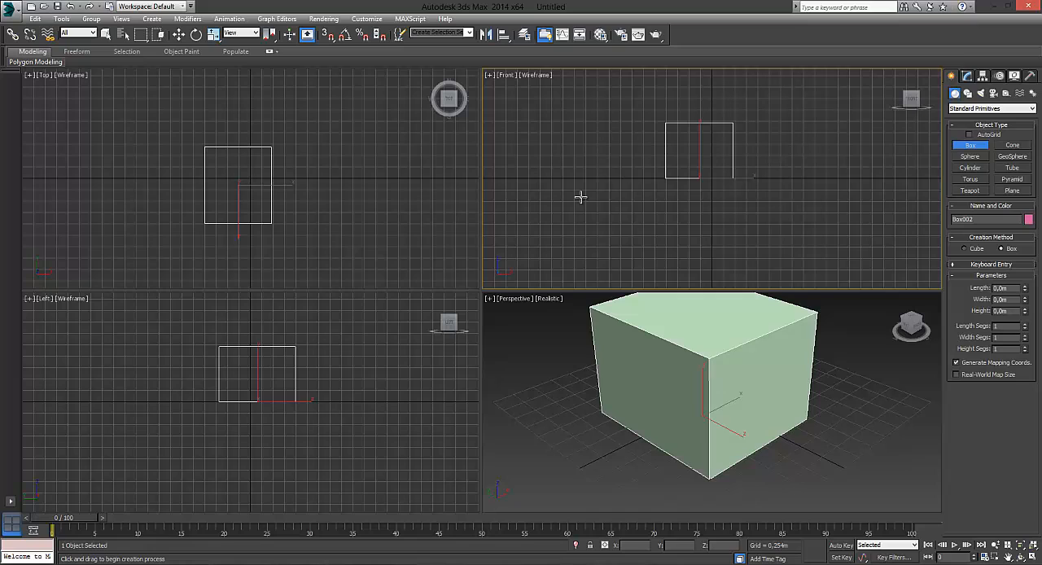
pyautogui.click(578, 351)
pyautogui.click(586, 241)
pyautogui.click(549, 366)
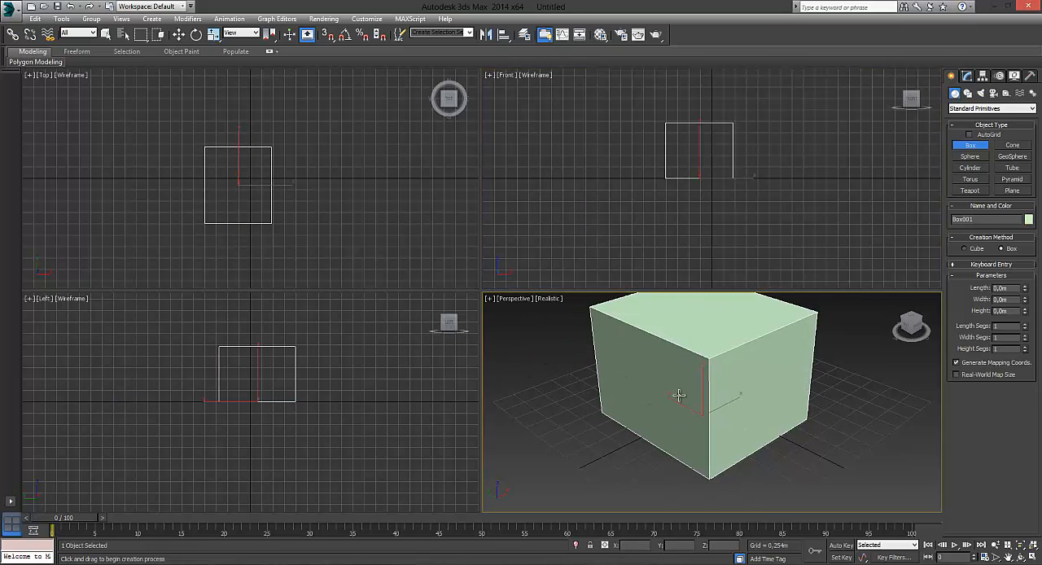
pyautogui.press('f')
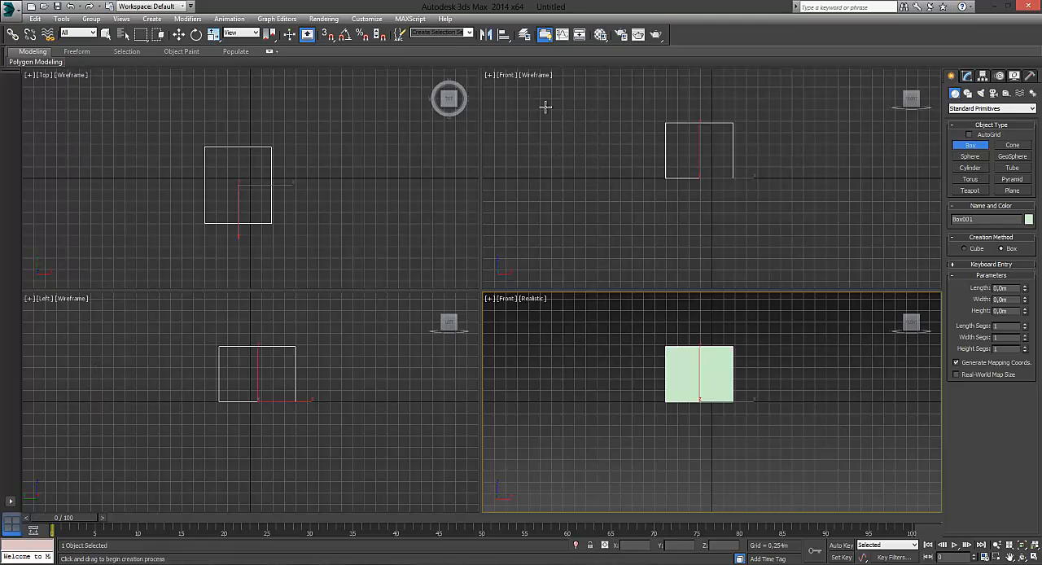
# - Try the Shaded, Realistic and Facets display modes in the upper Front viewport and return it to Wireframe
pyautogui.click(535, 76)
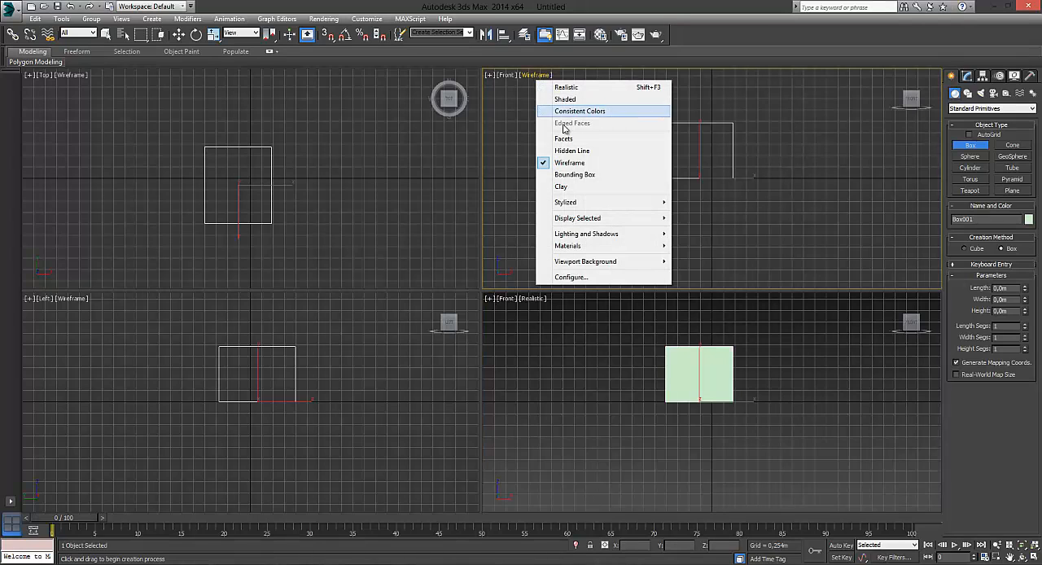
pyautogui.click(562, 99)
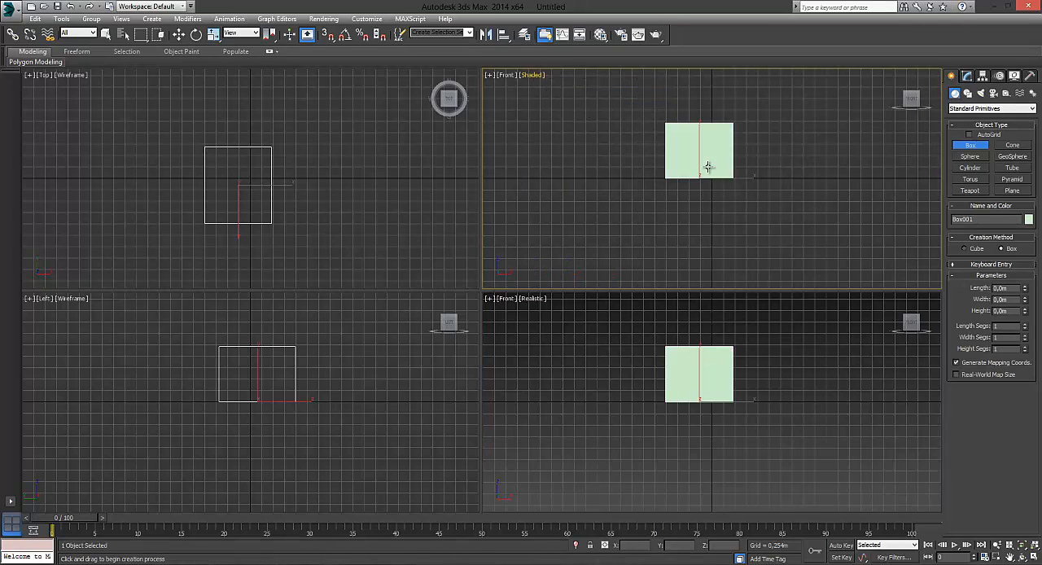
pyautogui.click(529, 77)
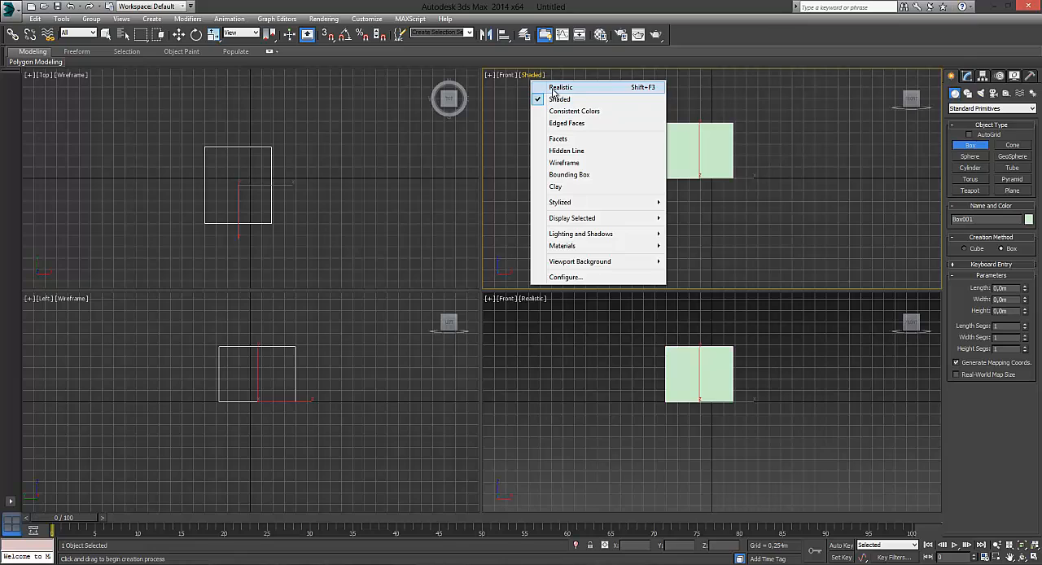
pyautogui.click(553, 89)
pyautogui.click(533, 75)
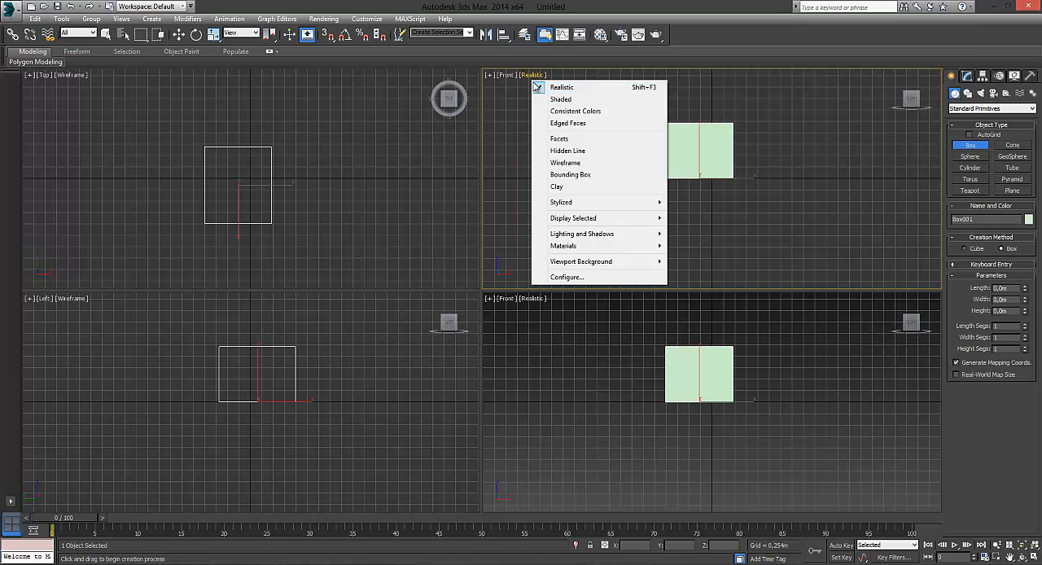
pyautogui.click(561, 138)
pyautogui.click(534, 77)
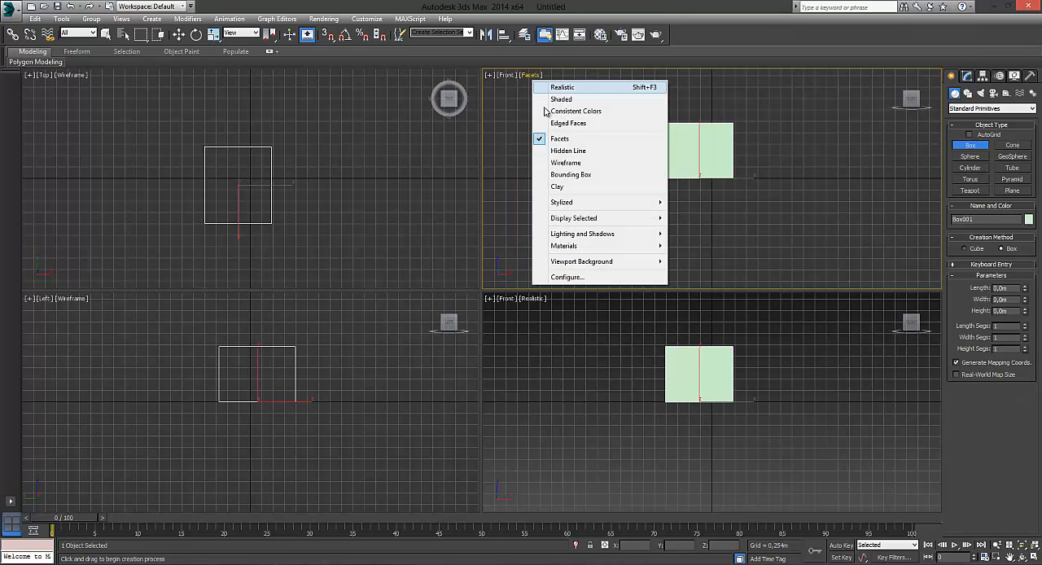
pyautogui.click(592, 163)
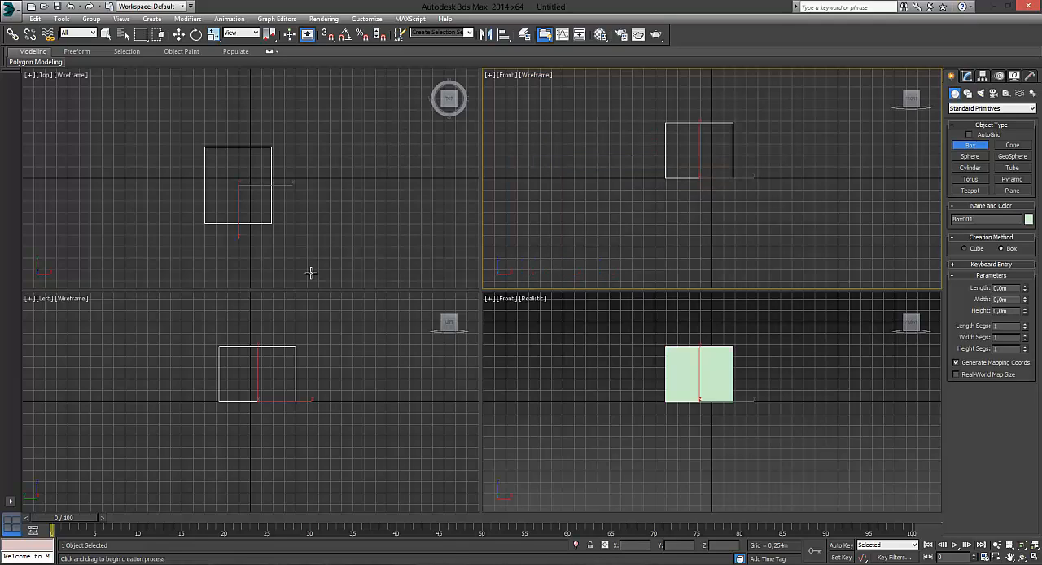
# - Try switching between the Left, Front and Top viewports while the Box tool is active, discarding the stray box drawn
pyautogui.rightClick(396, 347)
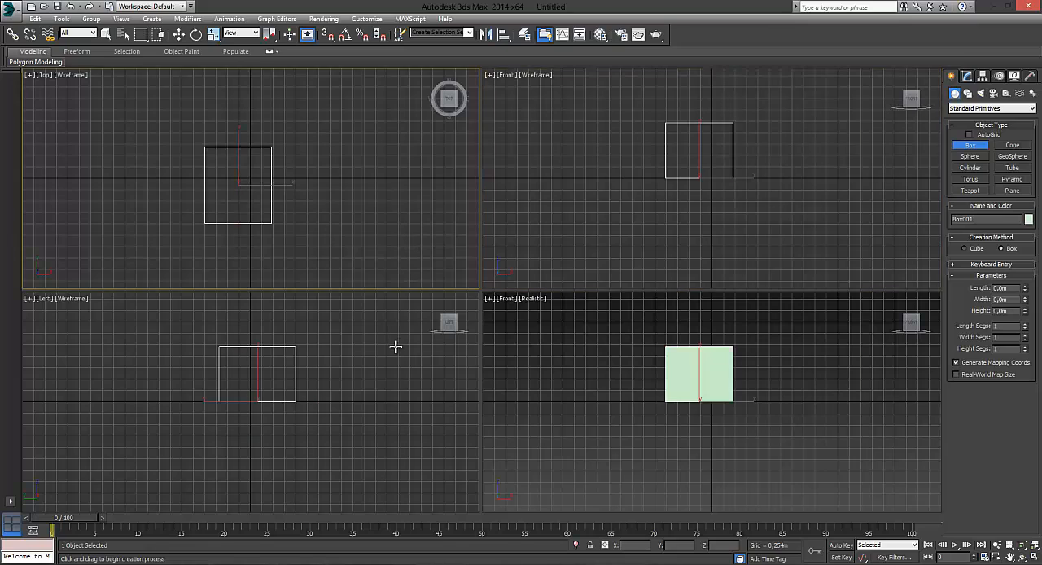
pyautogui.rightClick(552, 356)
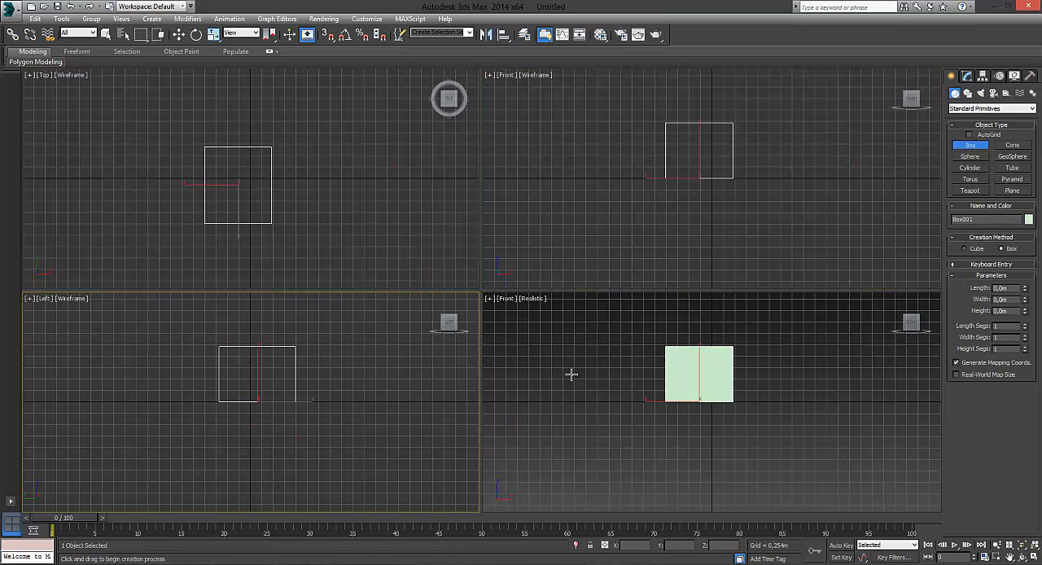
pyautogui.click(634, 372)
pyautogui.click(600, 226)
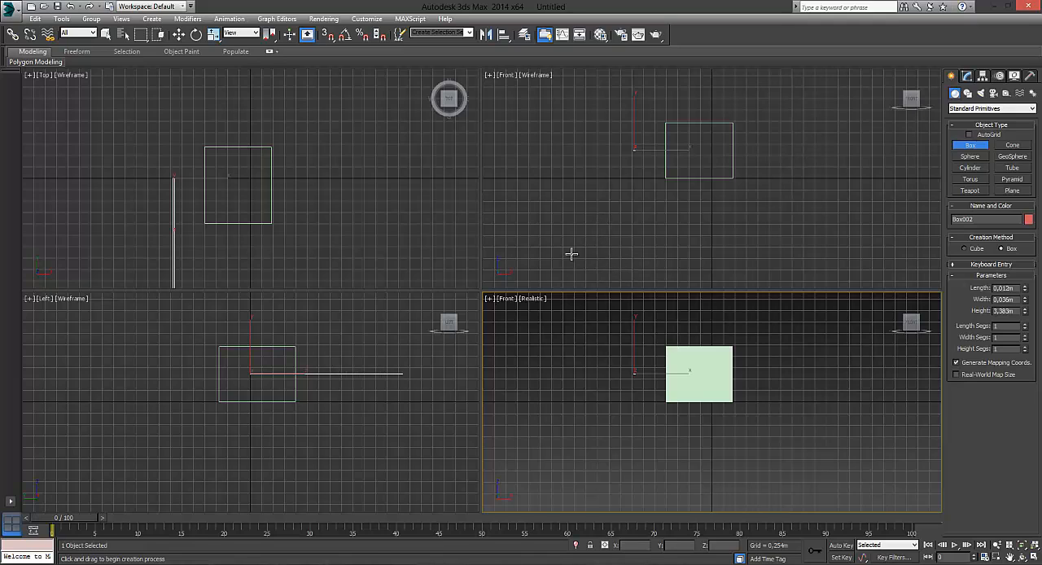
pyautogui.rightClick(339, 263)
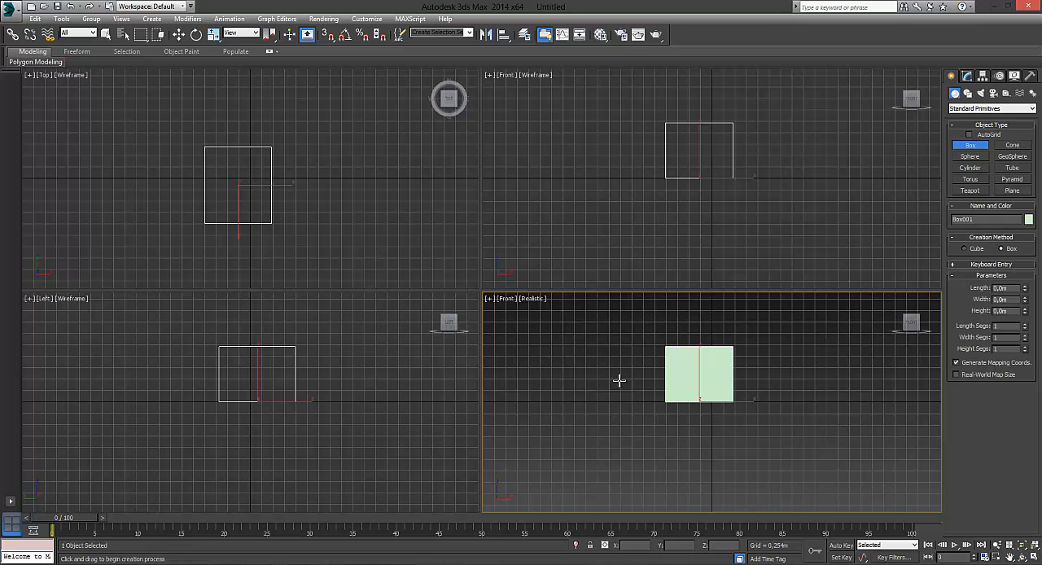
# - Switch the Realistic viewport between the Front and Perspective views, ending on the home Perspective view of the box
pyautogui.click(895, 298)
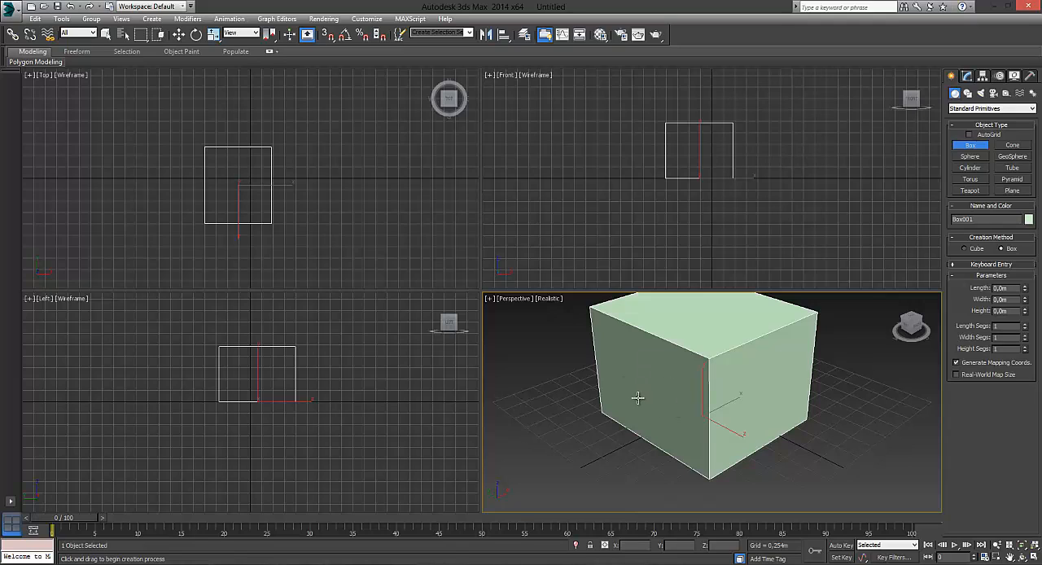
pyautogui.press('f')
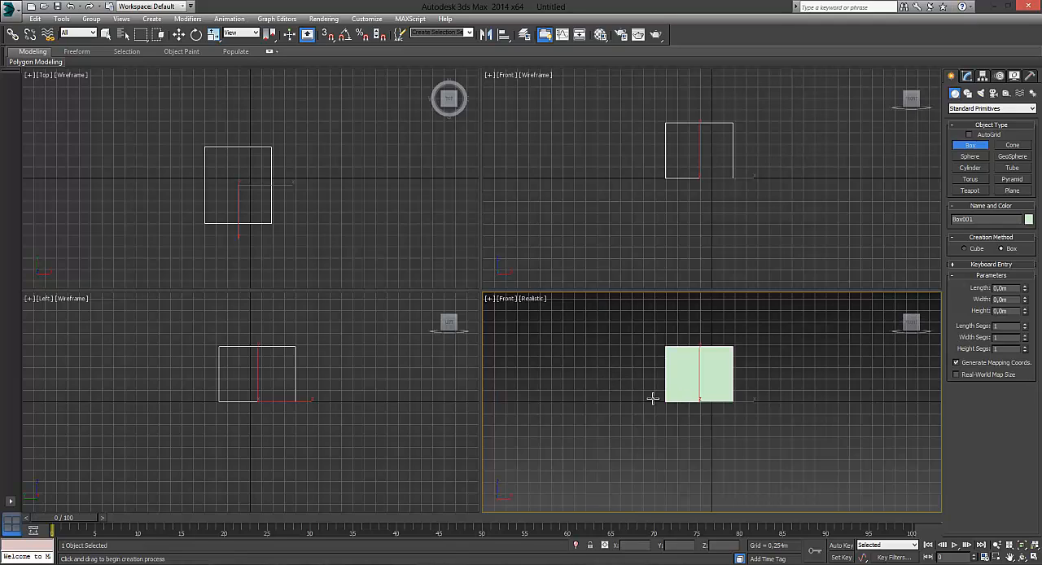
pyautogui.press('p')
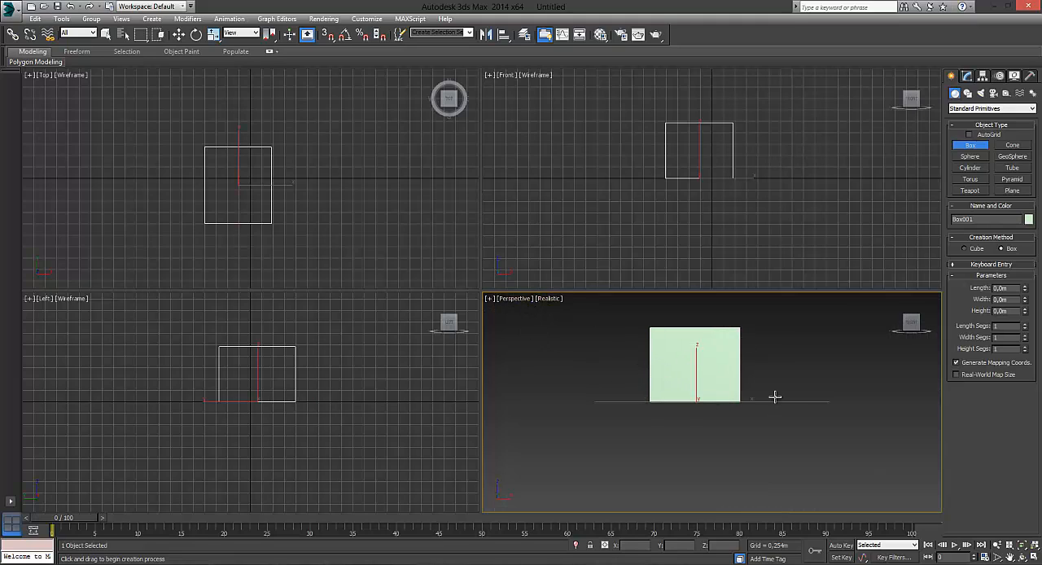
pyautogui.moveTo(917, 321)
pyautogui.moveTo(765, 348)
pyautogui.mouseDown(button='middle')
pyautogui.moveTo(744, 399)
pyautogui.moveTo(761, 374)
pyautogui.moveTo(677, 363)
pyautogui.moveTo(771, 430)
pyautogui.moveTo(839, 323)
pyautogui.moveTo(779, 416)
pyautogui.moveTo(794, 366)
pyautogui.moveTo(765, 386)
pyautogui.moveTo(777, 357)
pyautogui.mouseUp(button='middle')
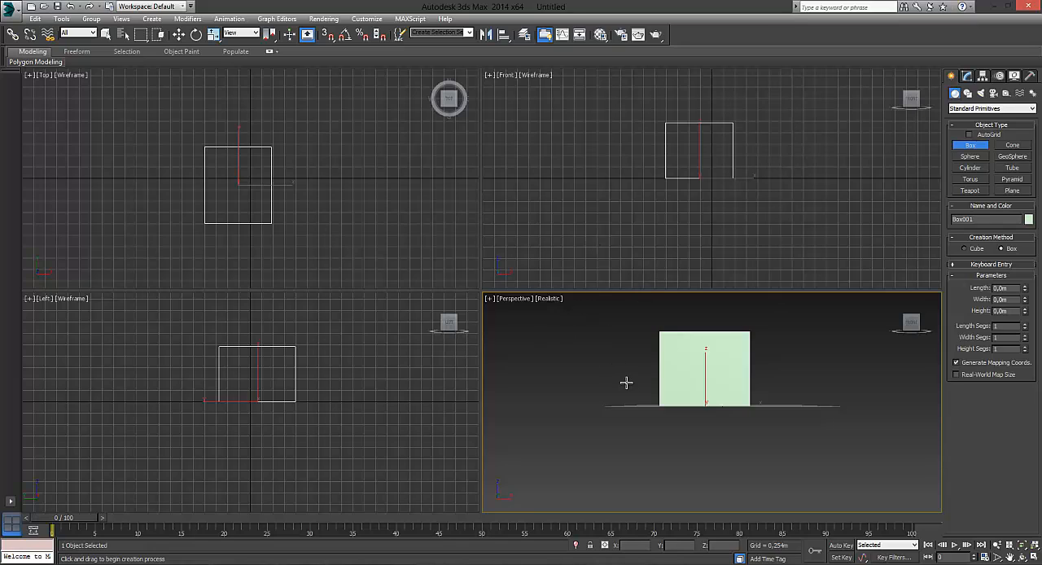
pyautogui.click(895, 302)
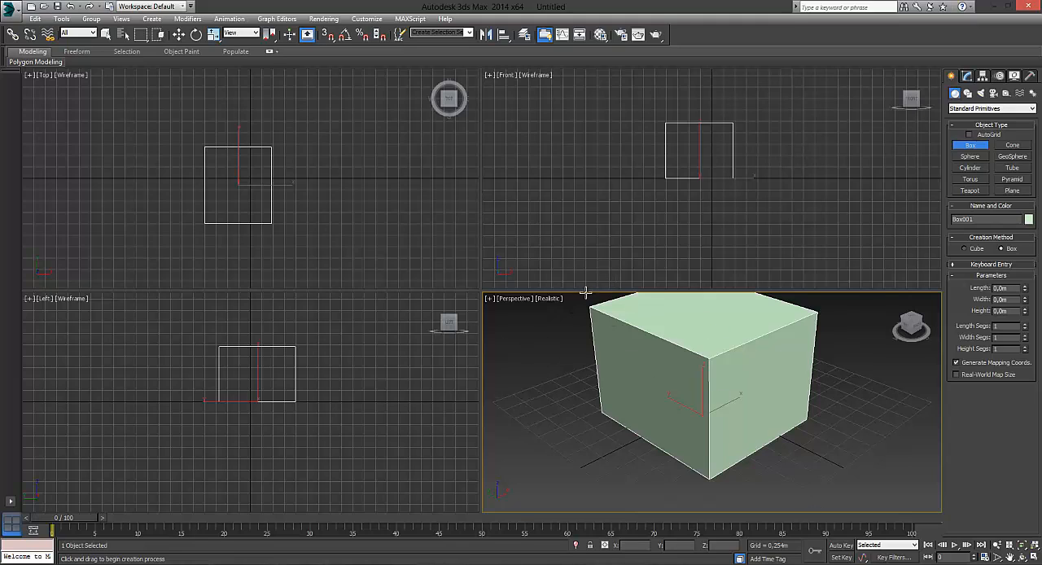
# - Maximize the Perspective viewport and restore the four-viewport layout
pyautogui.moveTo(587, 294)
pyautogui.mouseDown()
pyautogui.moveTo(588, 280)
pyautogui.moveTo(594, 298)
pyautogui.mouseUp()
pyautogui.rightClick(574, 346)
pyautogui.click(489, 299)
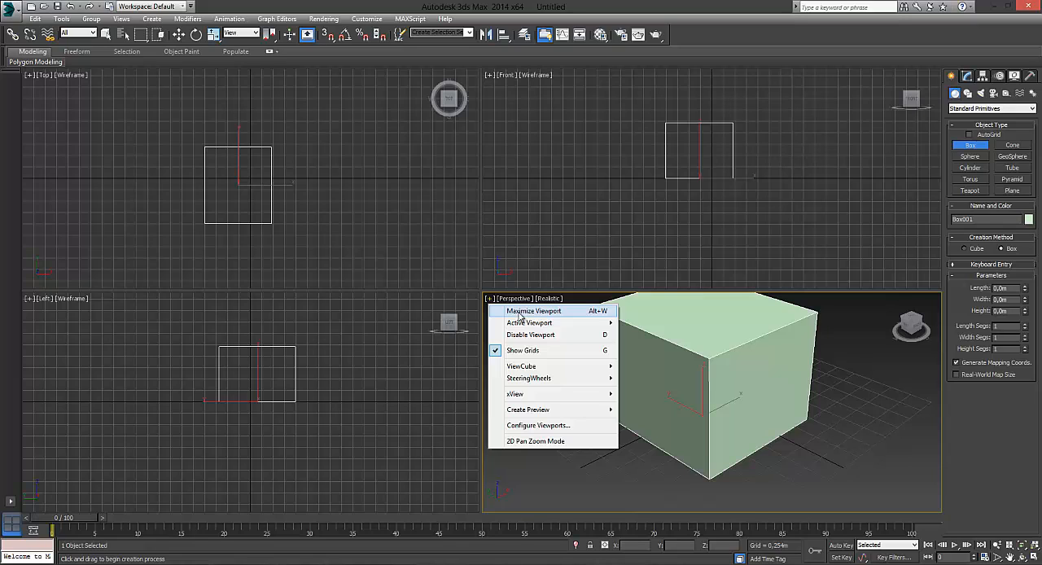
pyautogui.click(519, 313)
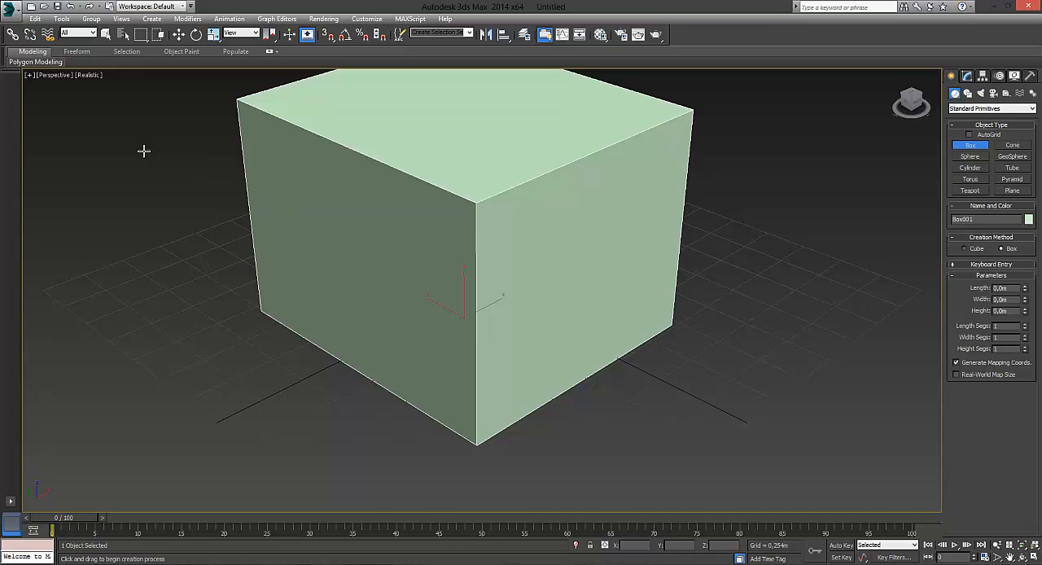
pyautogui.click(29, 77)
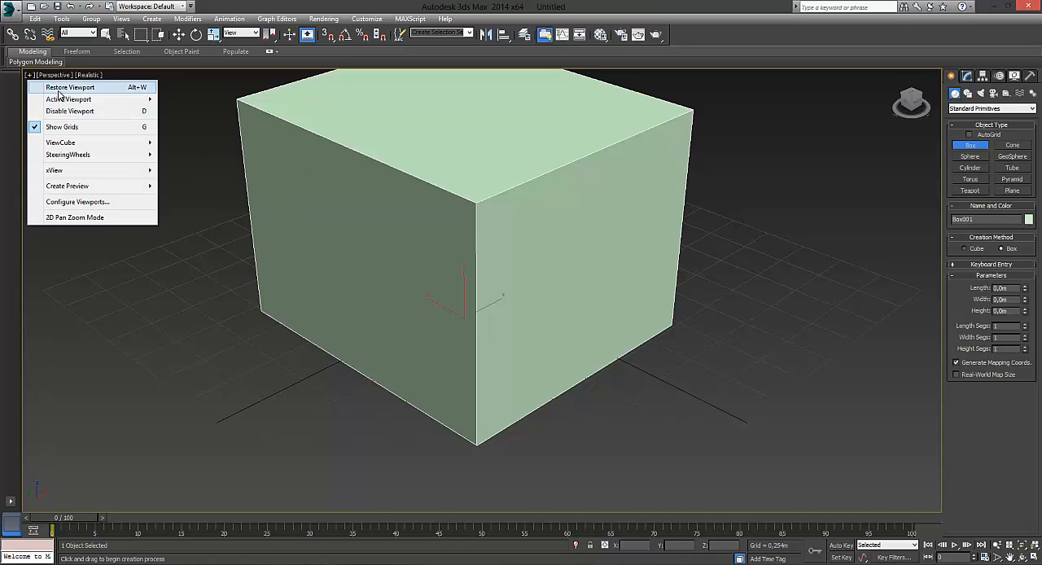
pyautogui.click(116, 90)
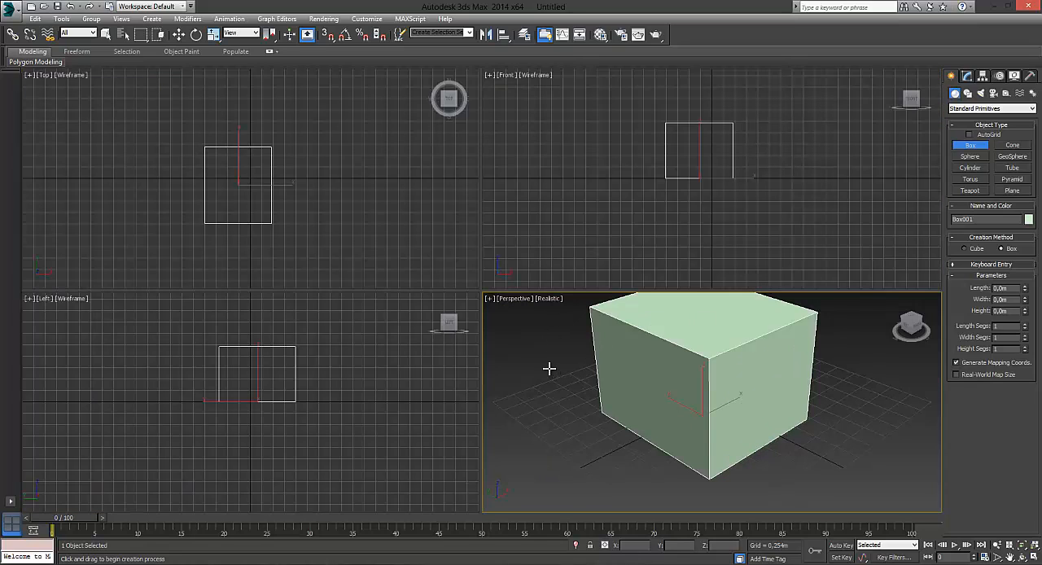
# - Maximize the Perspective viewport to fill the whole viewport area
pyautogui.click(490, 299)
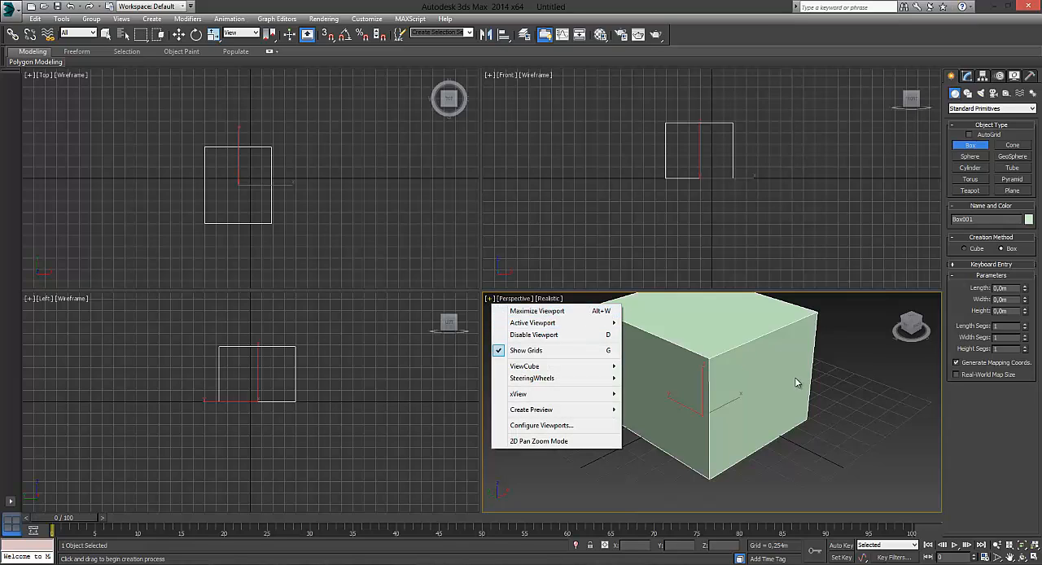
pyautogui.click(853, 398)
pyautogui.hotkey('alt', 'w')
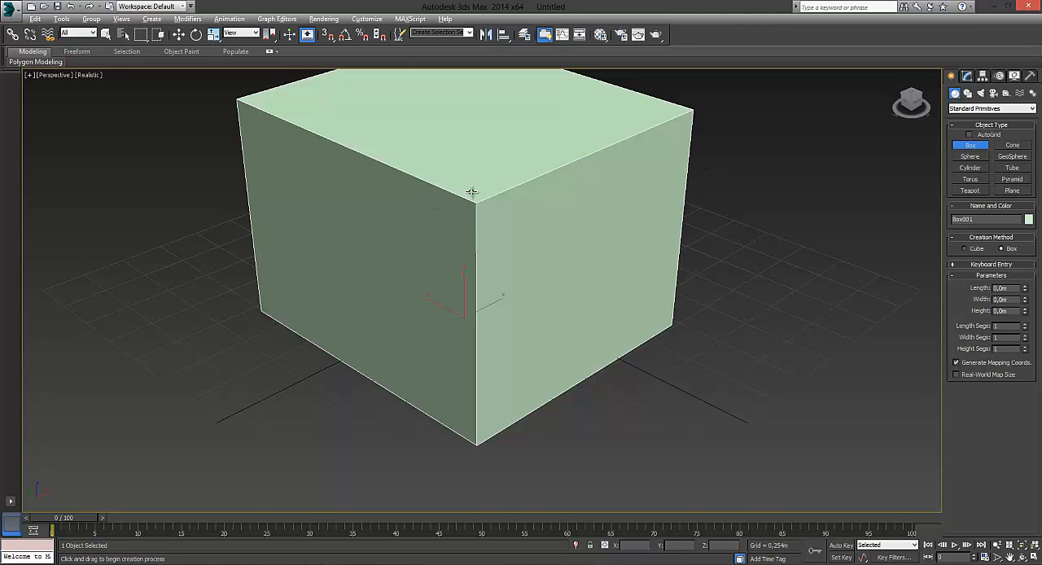
# - Zoom repeatedly in and out on the box in the maximized Perspective viewport
pyautogui.scroll(8, 471, 197)
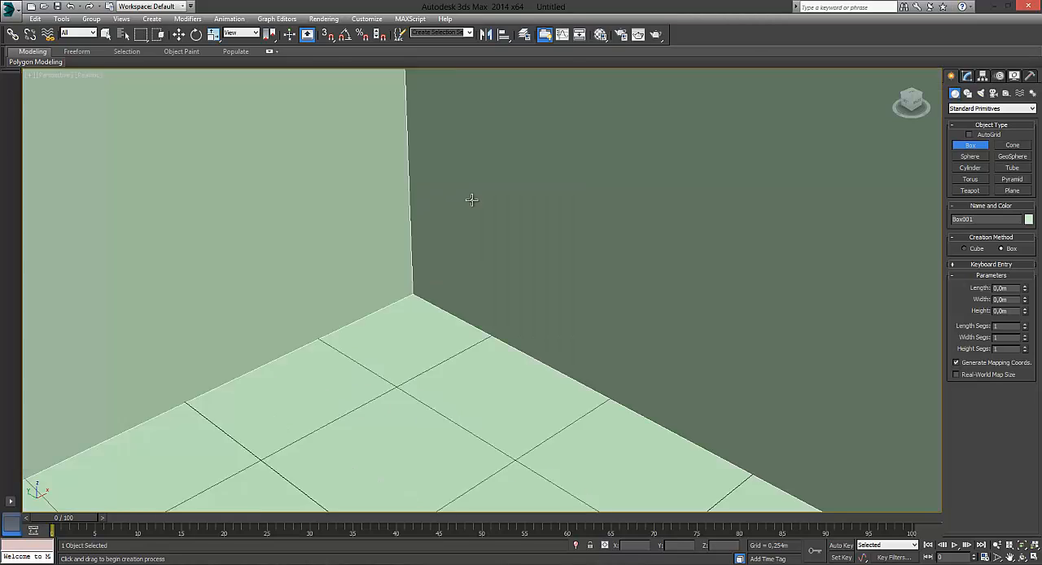
pyautogui.scroll(-12, 471, 201)
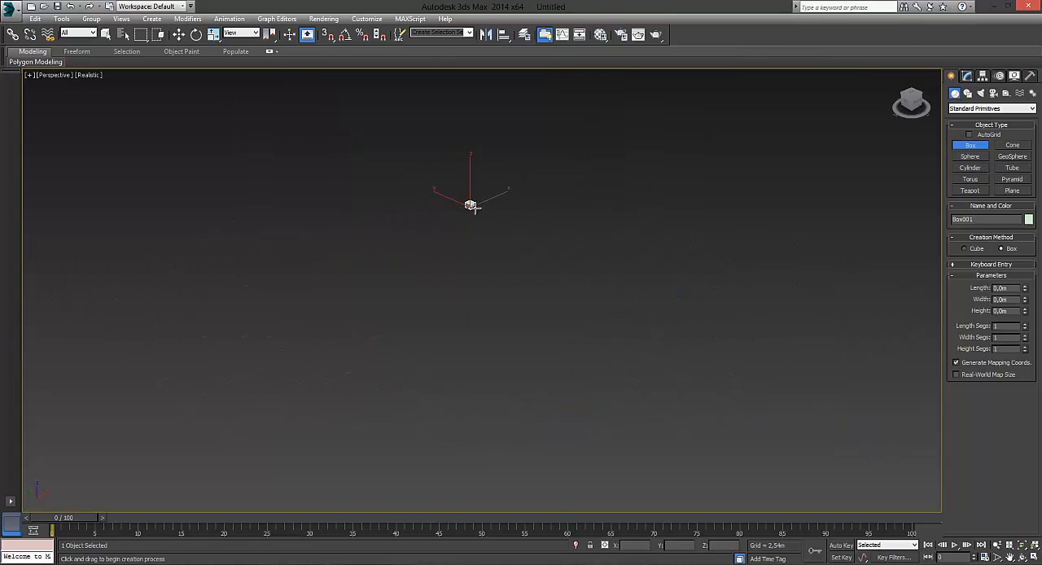
pyautogui.scroll(7, 471, 205)
pyautogui.scroll(-5, 453, 213)
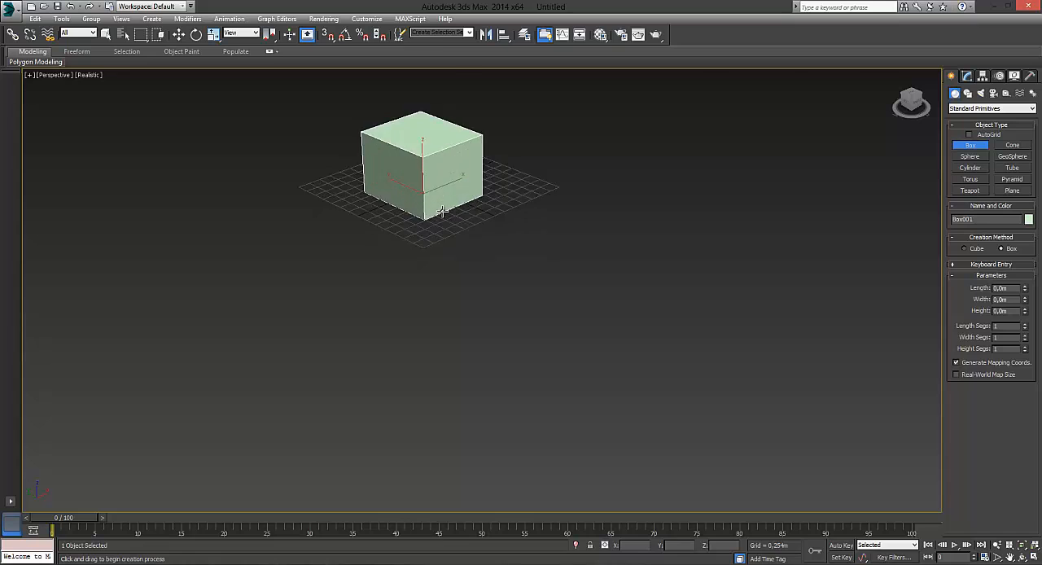
pyautogui.scroll(10, 442, 213)
pyautogui.scroll(-8, 440, 211)
pyautogui.scroll(8, 440, 211)
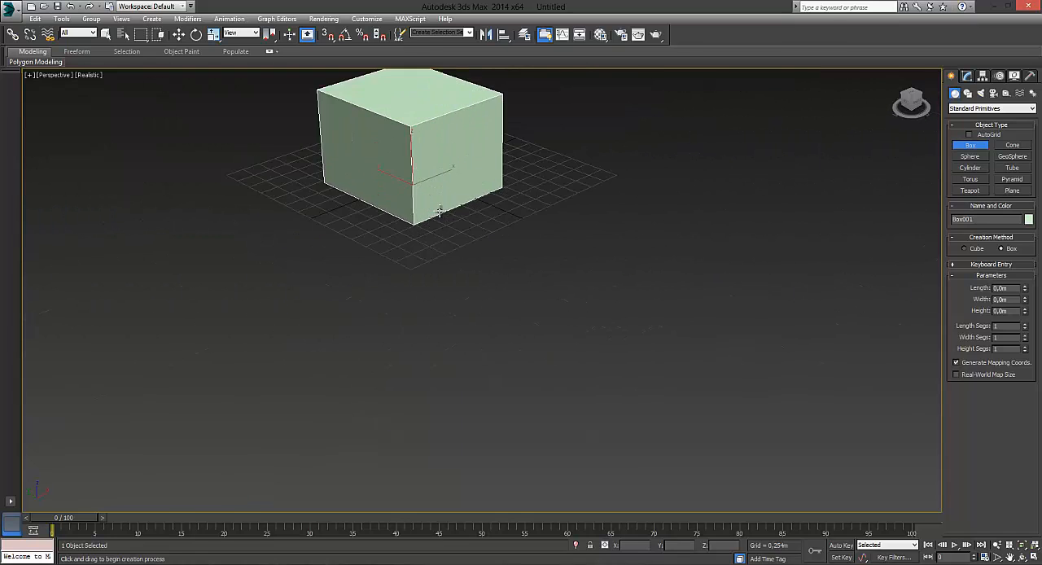
pyautogui.scroll(-5, 440, 211)
pyautogui.scroll(6, 440, 211)
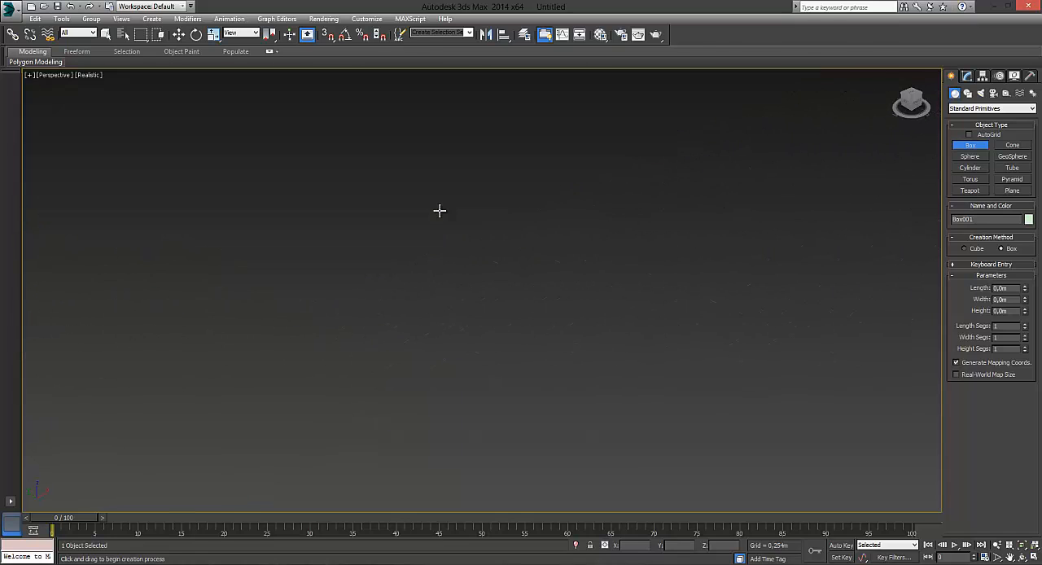
pyautogui.scroll(-8, 440, 211)
pyautogui.scroll(-3, 439, 211)
pyautogui.scroll(10, 431, 210)
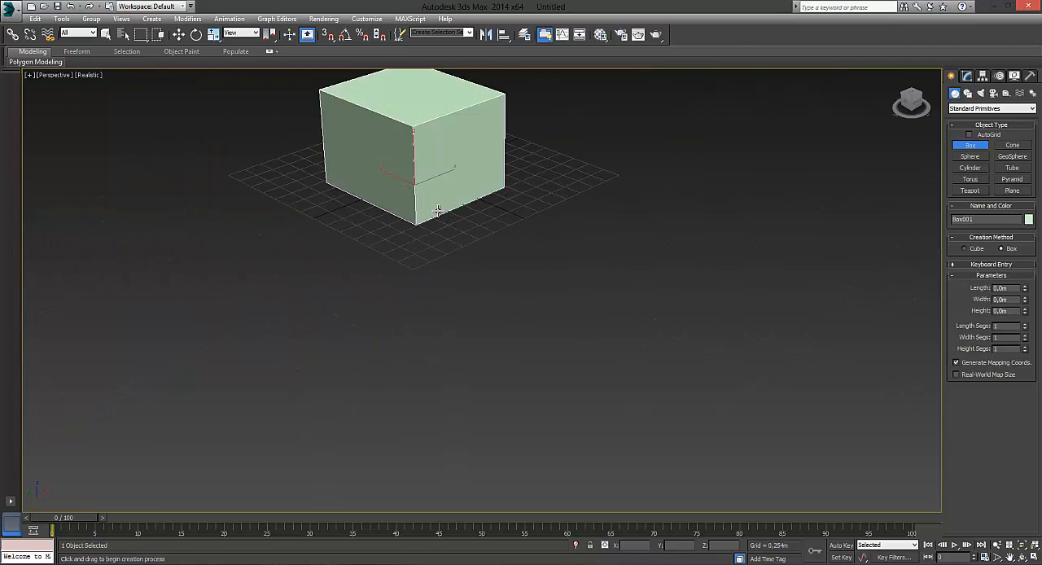
pyautogui.scroll(3, 432, 210)
pyautogui.scroll(-8, 432, 210)
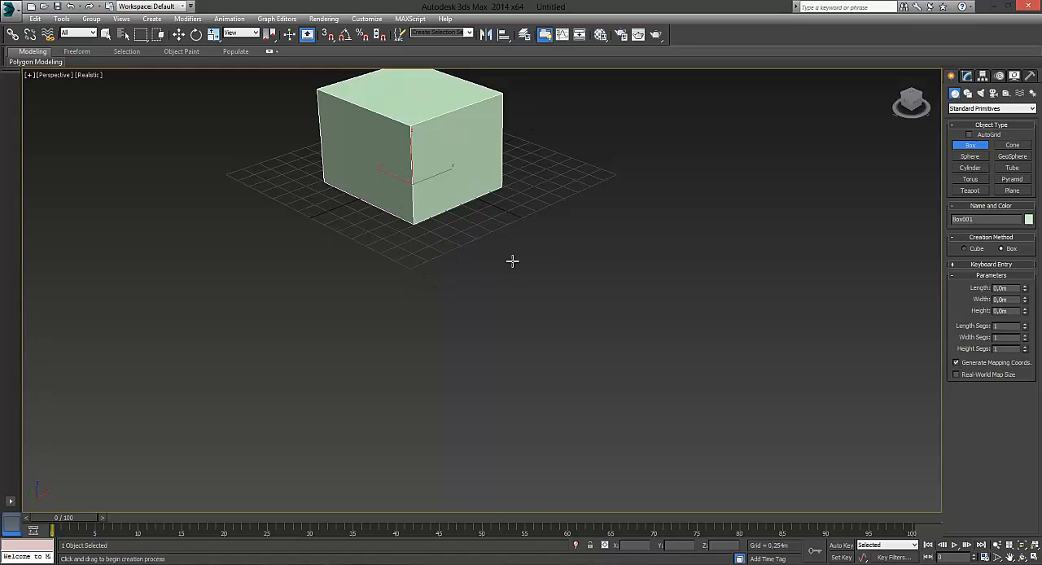
# - Pan the Perspective view to move the box around the viewport, zooming in and out between the moves
pyautogui.moveTo(532, 244); pyautogui.dragTo(532, 243, button='middle')
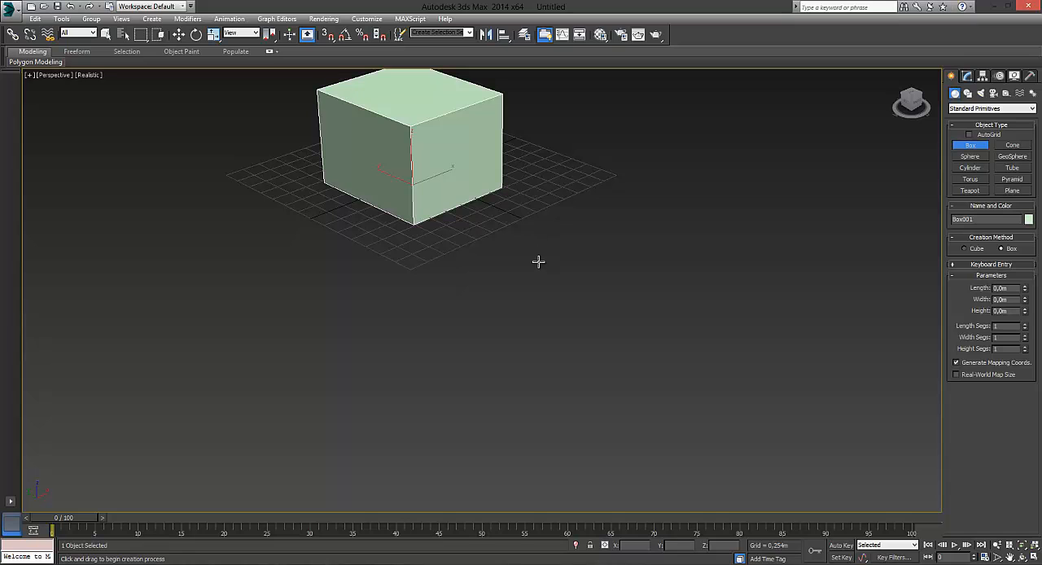
pyautogui.moveTo(538, 262); pyautogui.dragTo(670, 379, button='middle')
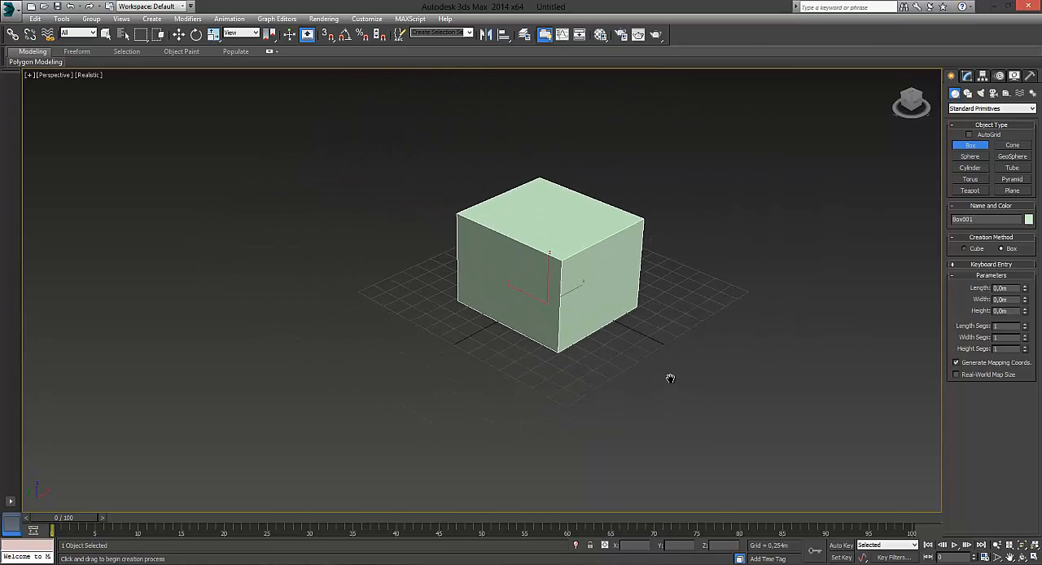
pyautogui.scroll(3, 589, 350)
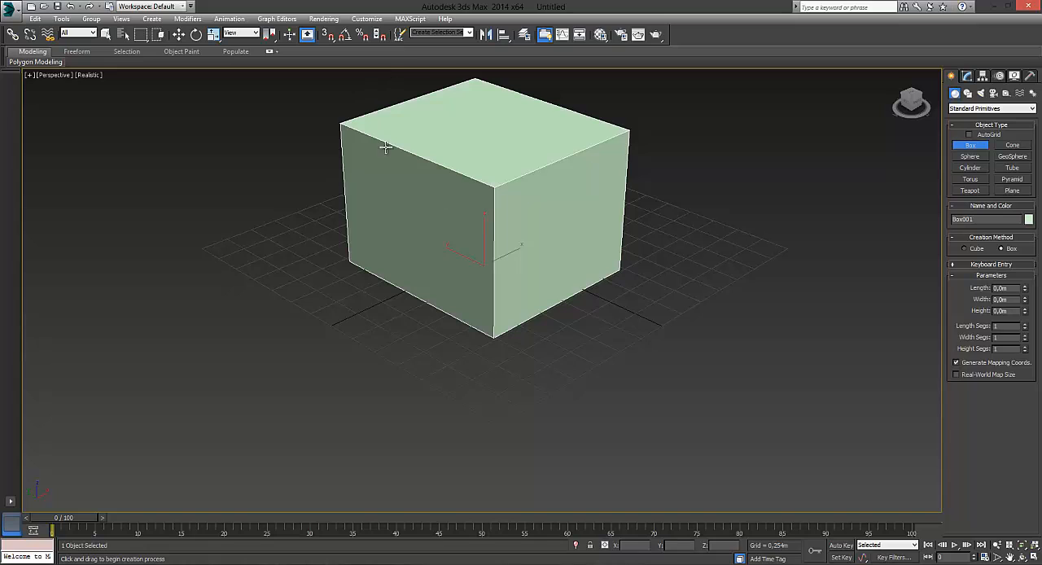
pyautogui.scroll(-3, 469, 218)
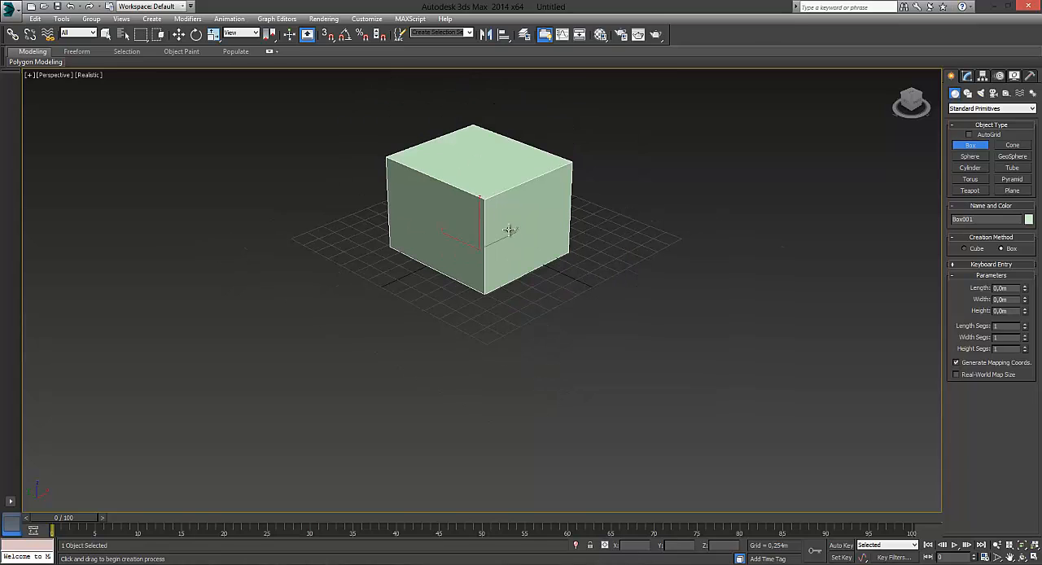
pyautogui.moveTo(508, 230); pyautogui.dragTo(780, 195, button='middle')
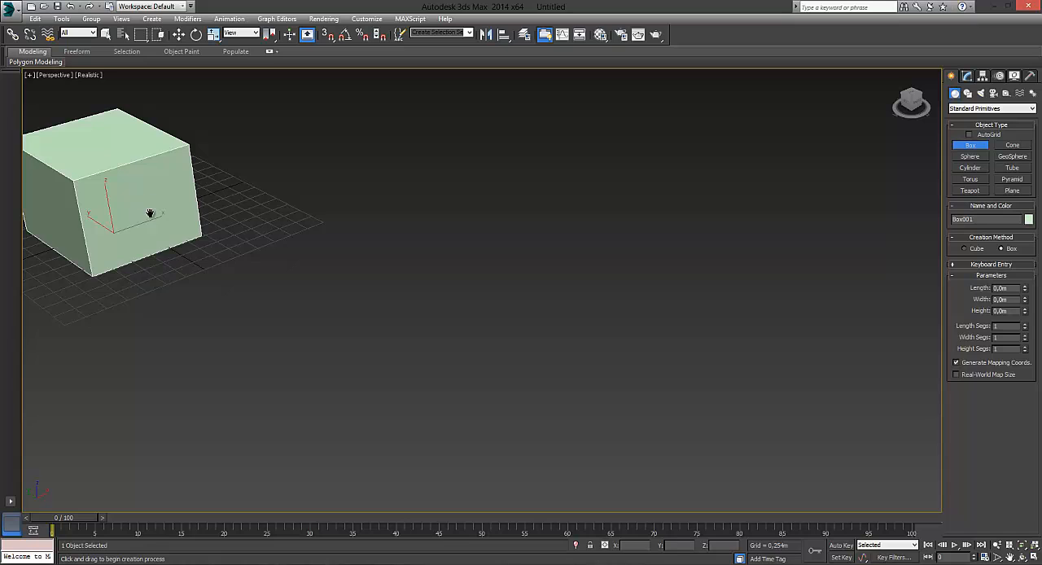
pyautogui.moveTo(150, 213); pyautogui.dragTo(510, 256, button='middle')
pyautogui.scroll(3, 490, 245)
pyautogui.scroll(-4, 510, 253)
pyautogui.scroll(2, 508, 246)
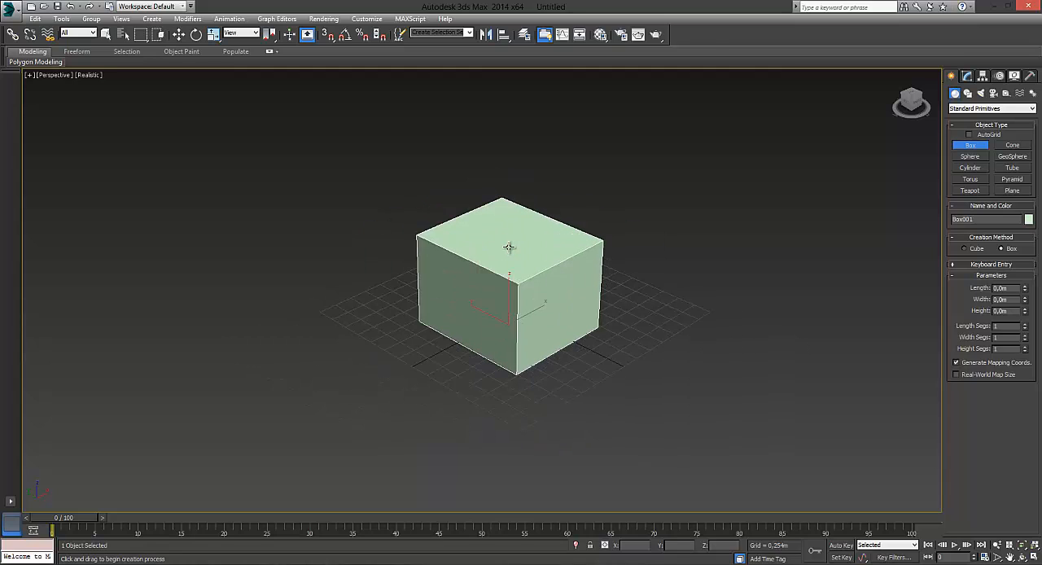
pyautogui.moveTo(506, 253)
pyautogui.mouseDown(button='middle')
pyautogui.moveTo(400, 230)
pyautogui.moveTo(503, 241)
pyautogui.mouseUp(button='middle')
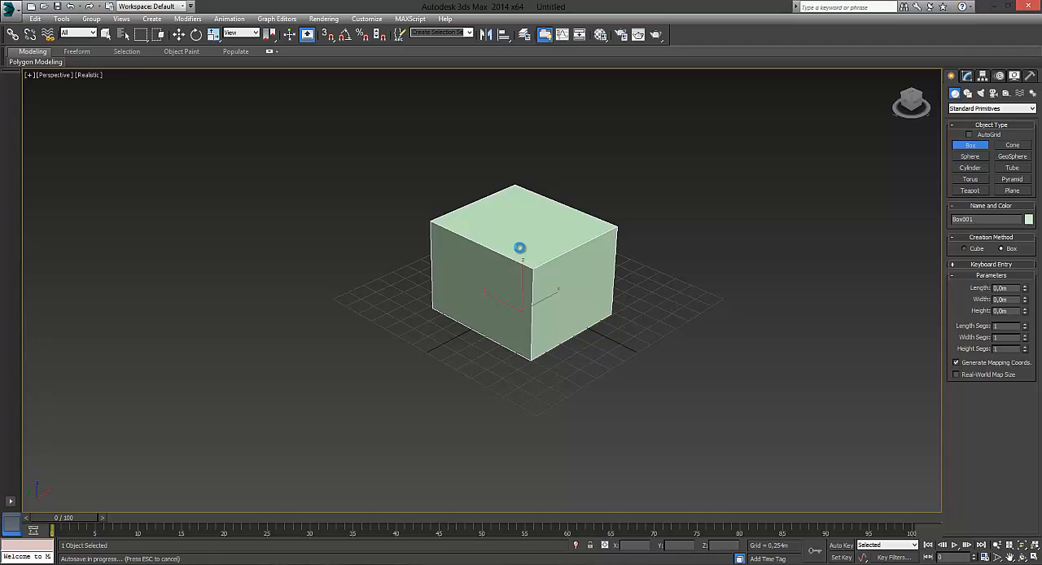
pyautogui.scroll(5, 518, 249)
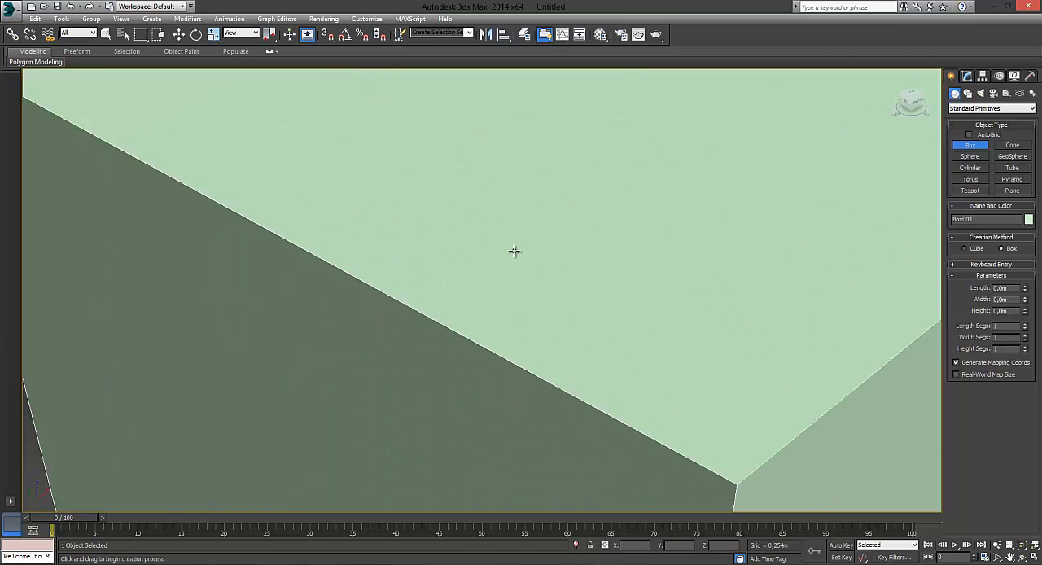
pyautogui.scroll(-5, 516, 248)
pyautogui.moveTo(520, 247); pyautogui.dragTo(465, 241, button='middle')
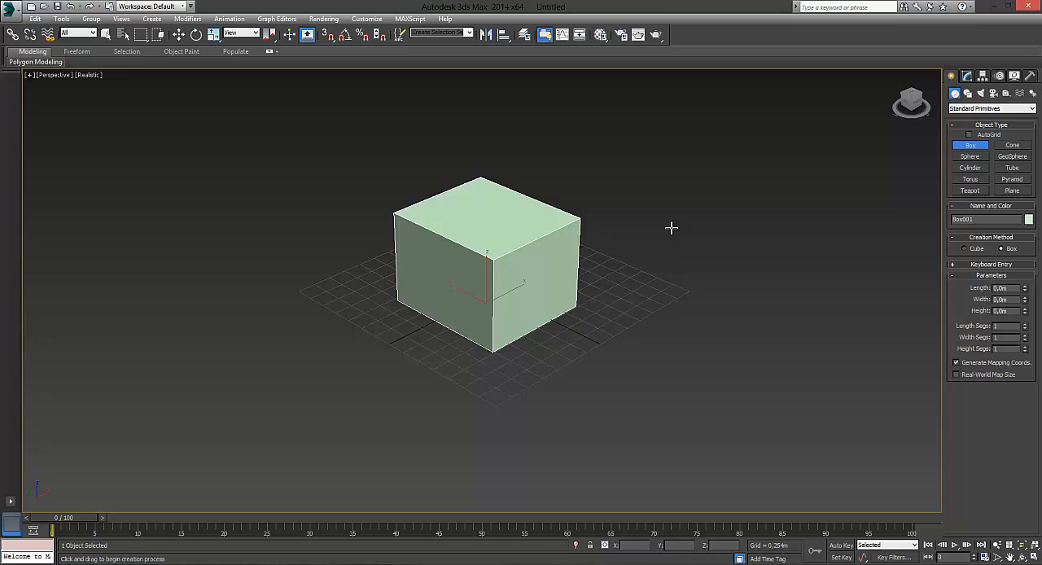
# - Orbit the Perspective view around the box to examine its sides, top and underside, ending with a closer low-angle view
pyautogui.moveTo(670, 229)
pyautogui.keyDown('alt'); pyautogui.mouseDown(button='middle')
pyautogui.moveTo(656, 231)
pyautogui.moveTo(665, 228)
pyautogui.mouseUp(button='middle'); pyautogui.keyUp('alt')
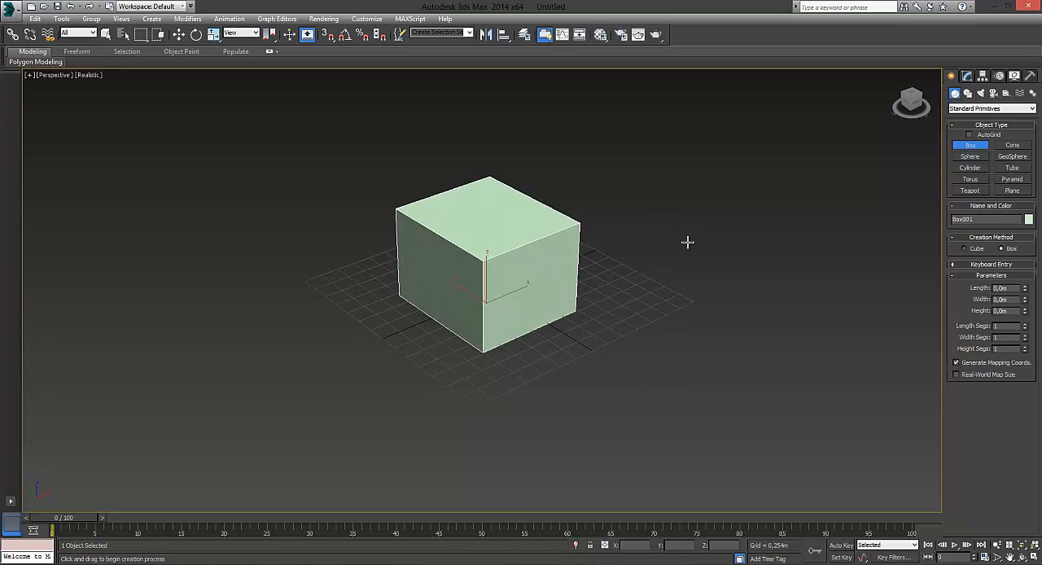
pyautogui.moveTo(525, 302)
pyautogui.mouseDown(button='middle')
pyautogui.moveTo(676, 298)
pyautogui.moveTo(559, 287)
pyautogui.moveTo(518, 307)
pyautogui.mouseUp(button='middle')
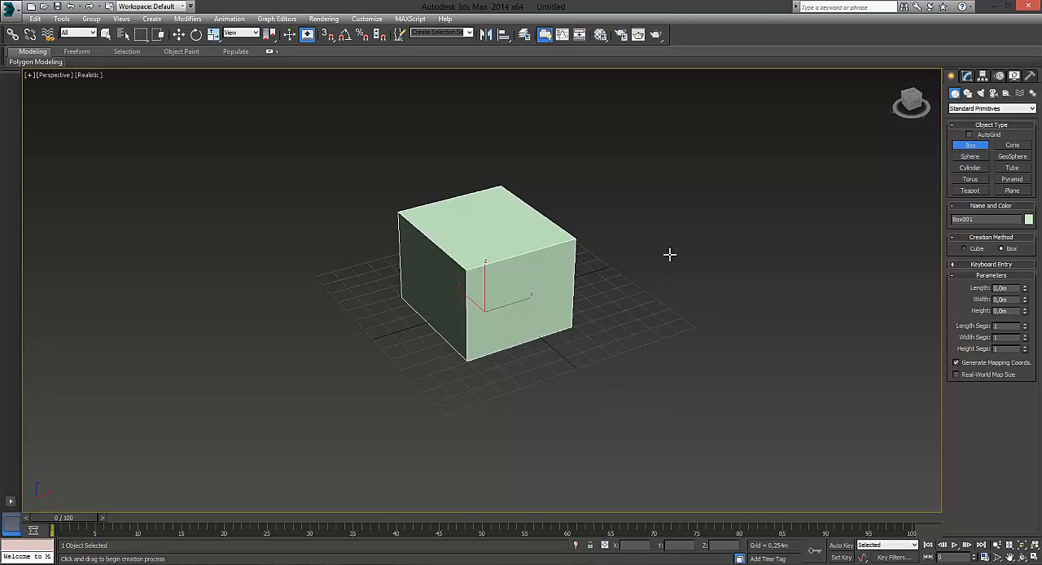
pyautogui.keyDown('alt'); pyautogui.moveTo(670, 251); pyautogui.dragTo(488, 263, button='middle'); pyautogui.keyUp('alt')
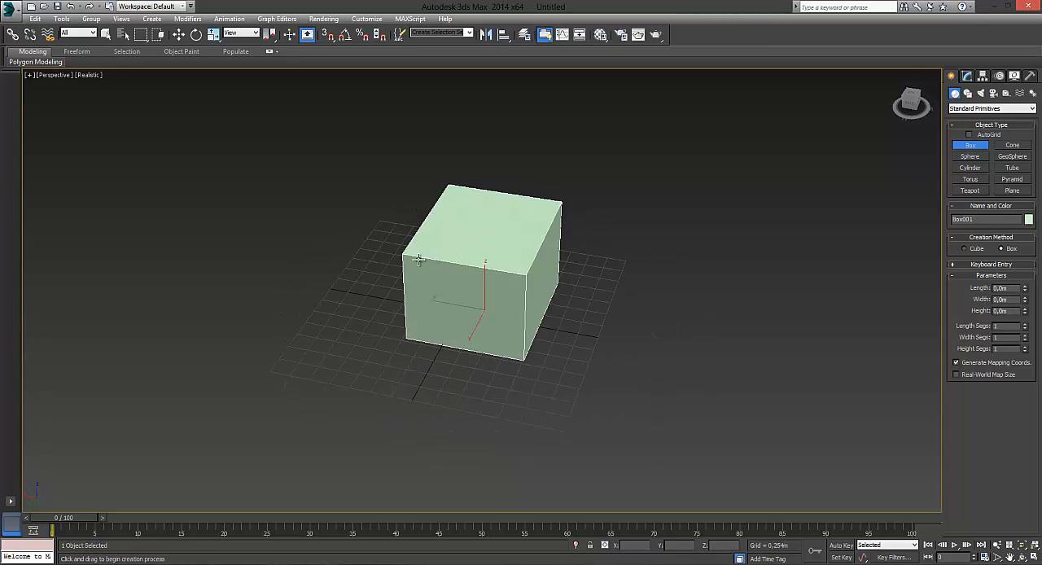
pyautogui.keyDown('alt'); pyautogui.moveTo(705, 238); pyautogui.dragTo(571, 273, button='middle'); pyautogui.keyUp('alt')
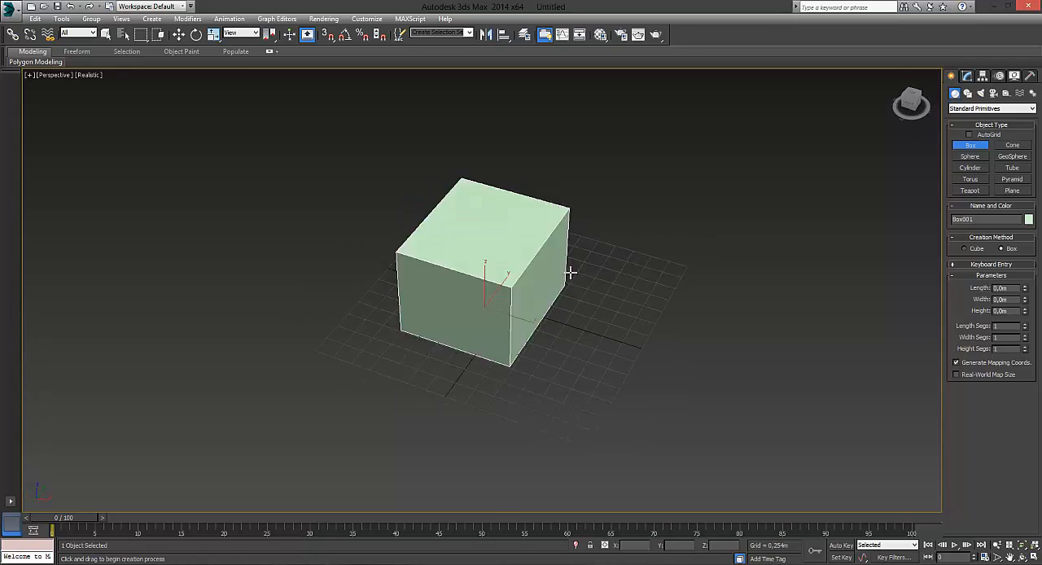
pyautogui.keyDown('alt'); pyautogui.moveTo(532, 185); pyautogui.dragTo(549, 211, button='middle'); pyautogui.keyUp('alt')
pyautogui.keyDown('alt'); pyautogui.moveTo(552, 286); pyautogui.dragTo(677, 235, button='middle'); pyautogui.keyUp('alt')
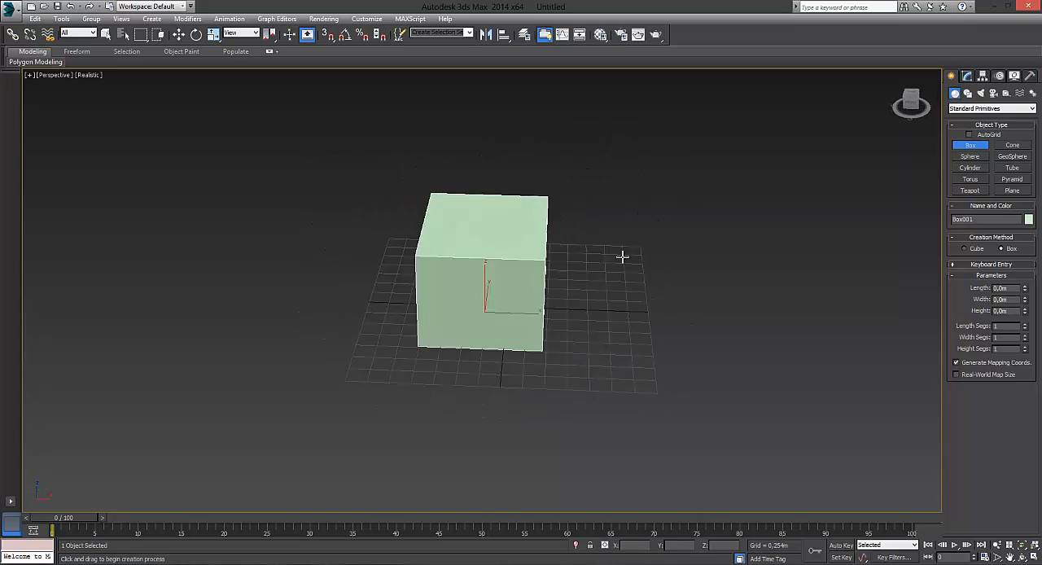
pyautogui.keyDown('alt'); pyautogui.moveTo(591, 231); pyautogui.dragTo(605, 264, button='middle'); pyautogui.keyUp('alt')
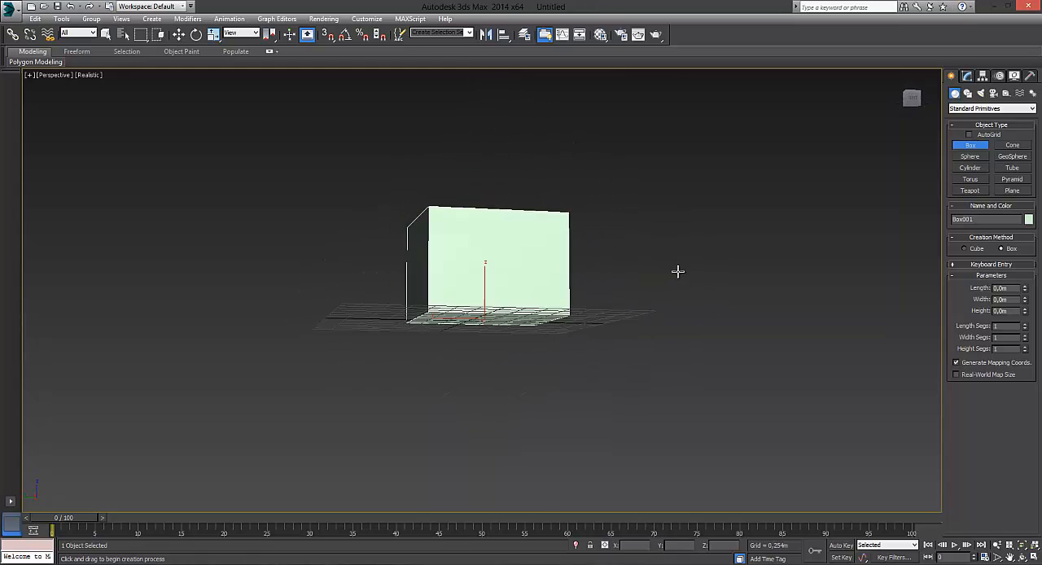
pyautogui.keyDown('alt'); pyautogui.moveTo(677, 271); pyautogui.dragTo(607, 293, button='middle'); pyautogui.keyUp('alt')
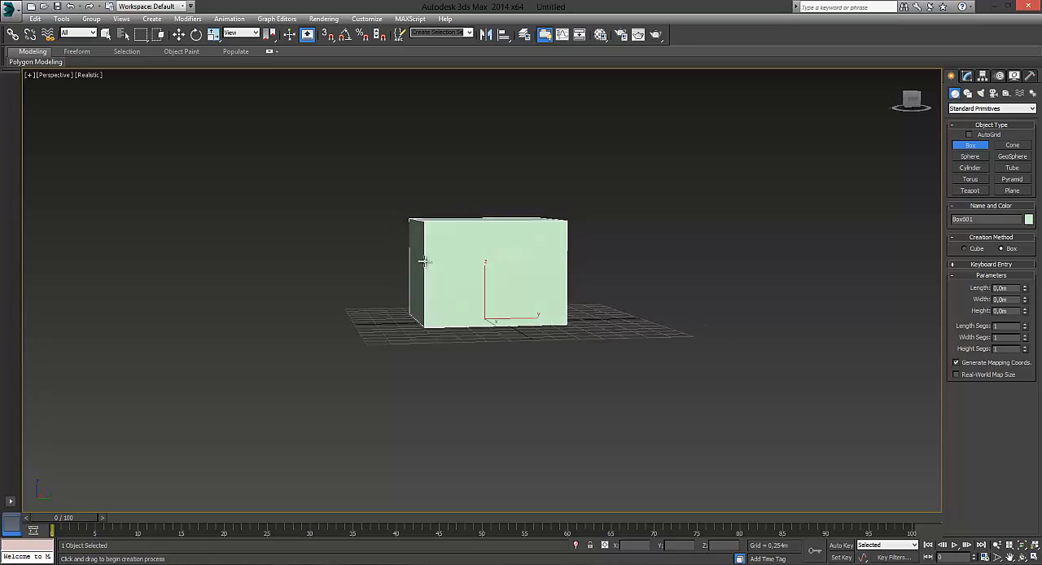
pyautogui.keyDown('alt'); pyautogui.moveTo(478, 291); pyautogui.dragTo(322, 234, button='middle'); pyautogui.keyUp('alt')
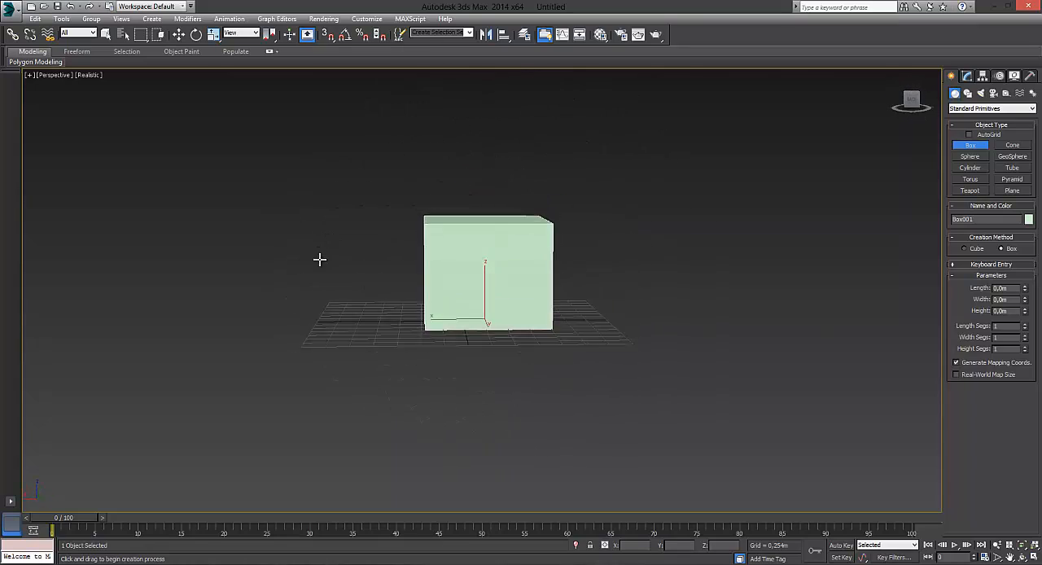
pyautogui.keyDown('alt'); pyautogui.moveTo(551, 305); pyautogui.dragTo(569, 263, button='middle'); pyautogui.keyUp('alt')
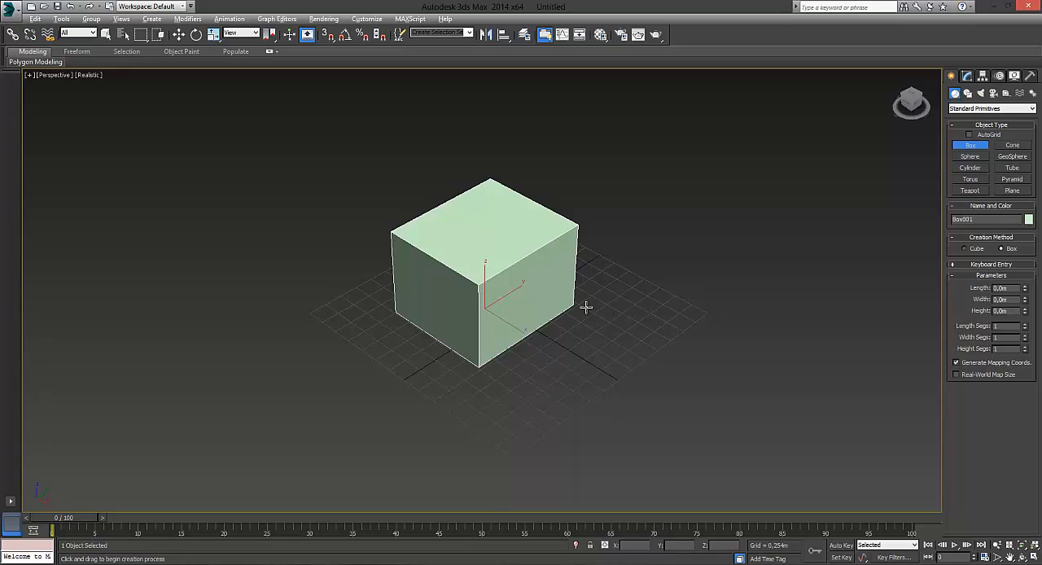
pyautogui.keyDown('alt'); pyautogui.moveTo(582, 296); pyautogui.dragTo(589, 215, button='middle'); pyautogui.keyUp('alt')
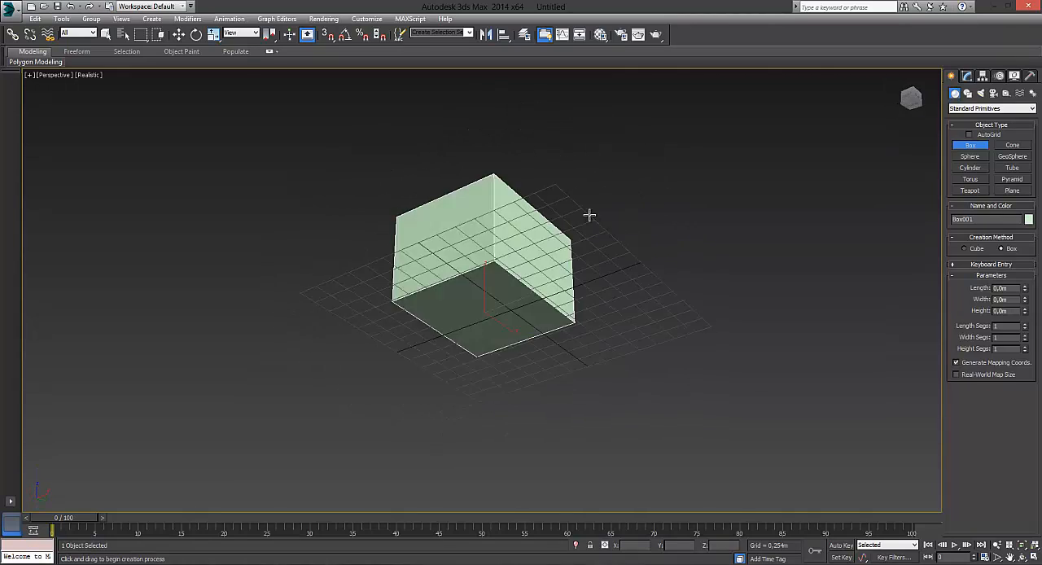
pyautogui.keyDown('alt'); pyautogui.moveTo(507, 283); pyautogui.dragTo(473, 276, button='middle'); pyautogui.keyUp('alt')
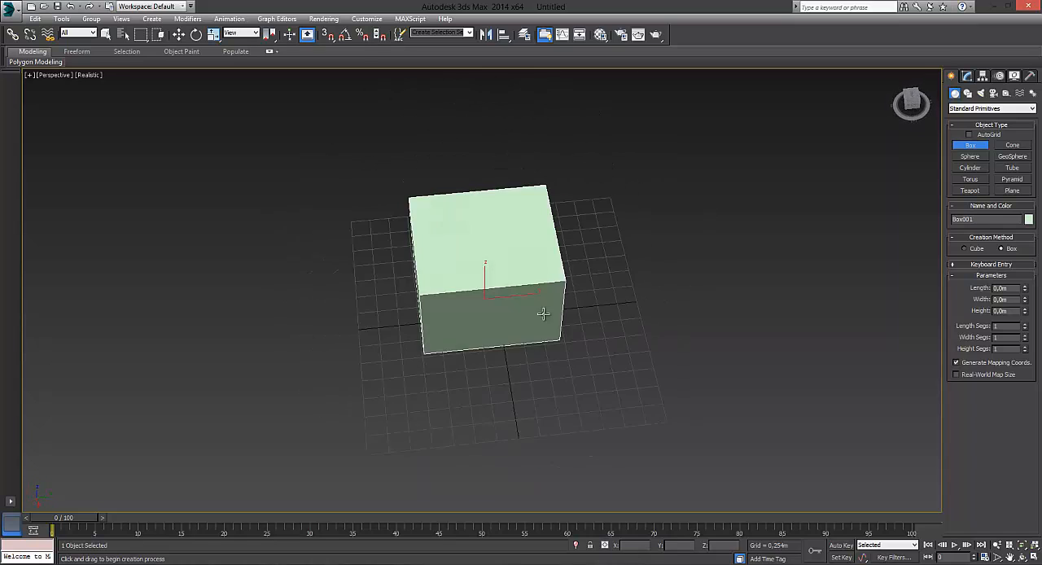
pyautogui.keyDown('alt'); pyautogui.moveTo(543, 314); pyautogui.dragTo(484, 258, button='middle'); pyautogui.keyUp('alt')
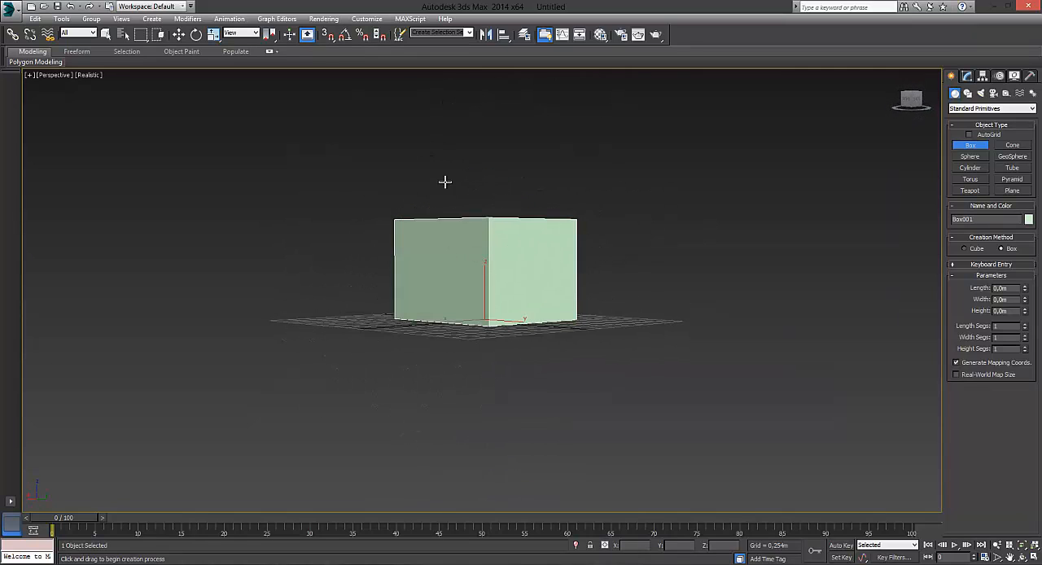
pyautogui.moveTo(495, 204); pyautogui.dragTo(588, 200, button='middle')
pyautogui.scroll(3, 590, 201)
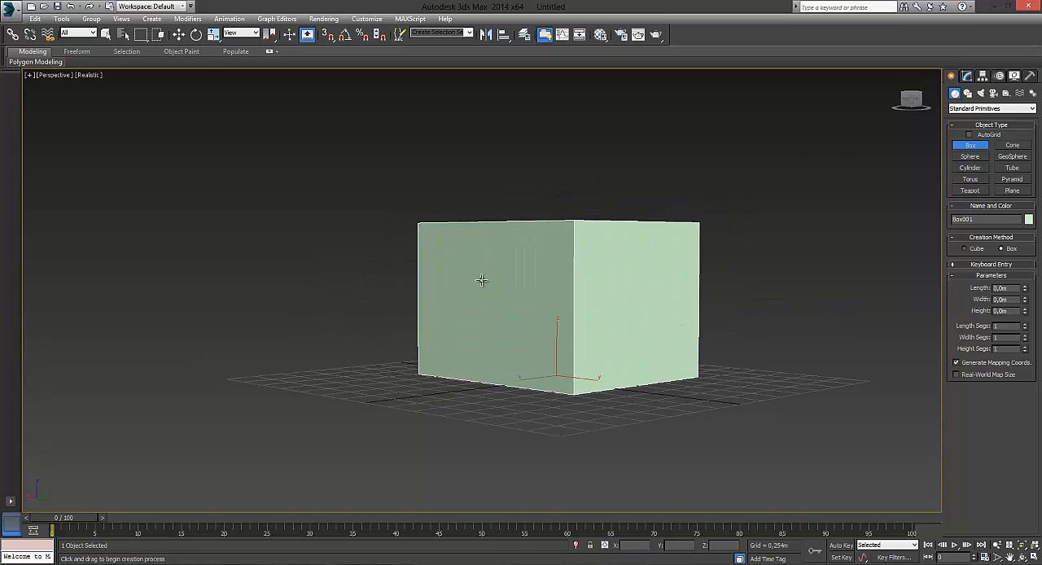
# - Restore the maximized Perspective viewport to the four-viewport layout
pyautogui.click(895, 74)
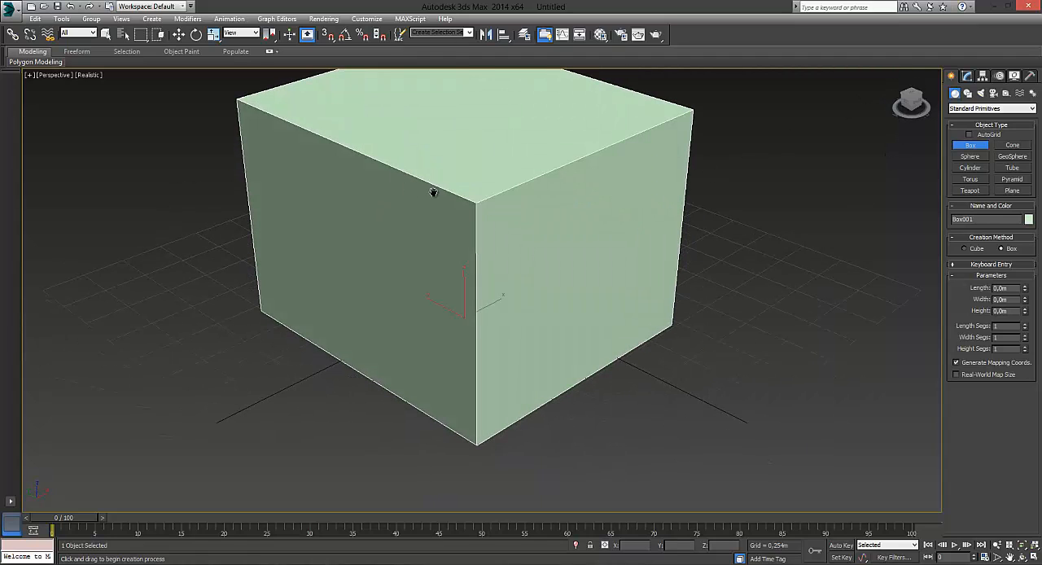
pyautogui.moveTo(433, 193); pyautogui.dragTo(504, 219, button='middle')
pyautogui.scroll(-3, 504, 219)
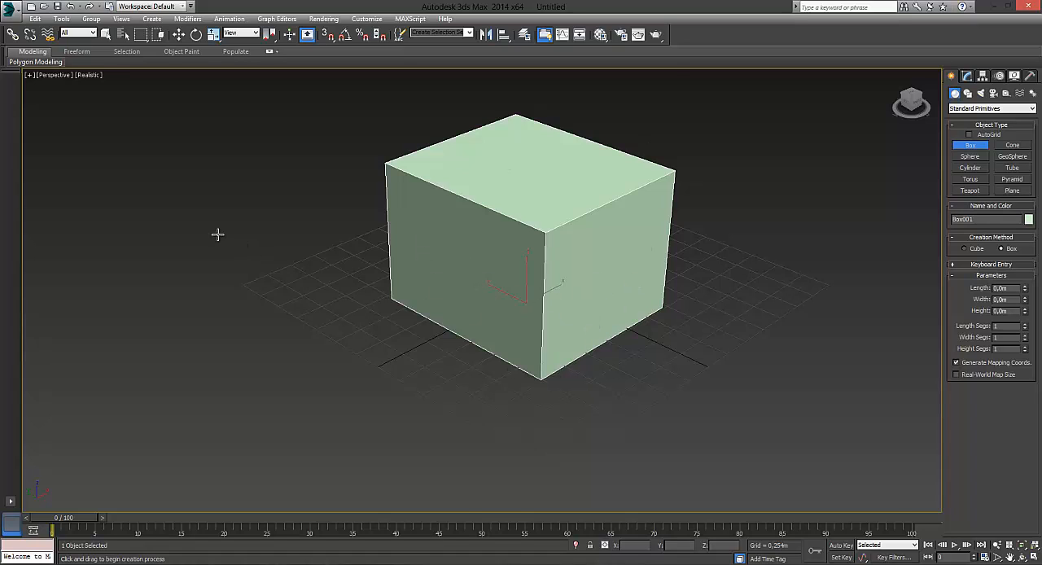
pyautogui.click(30, 76)
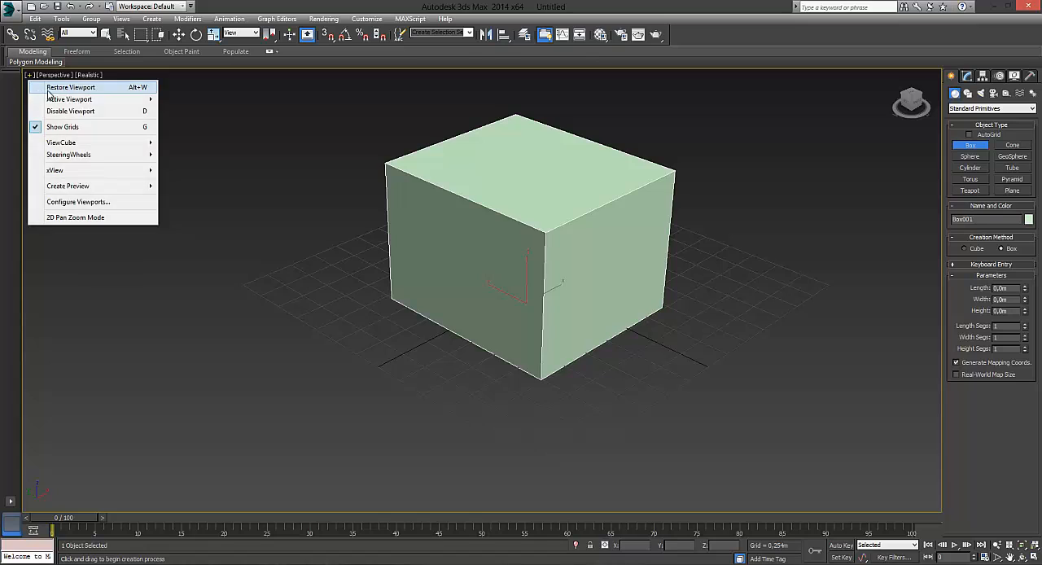
pyautogui.click(50, 85)
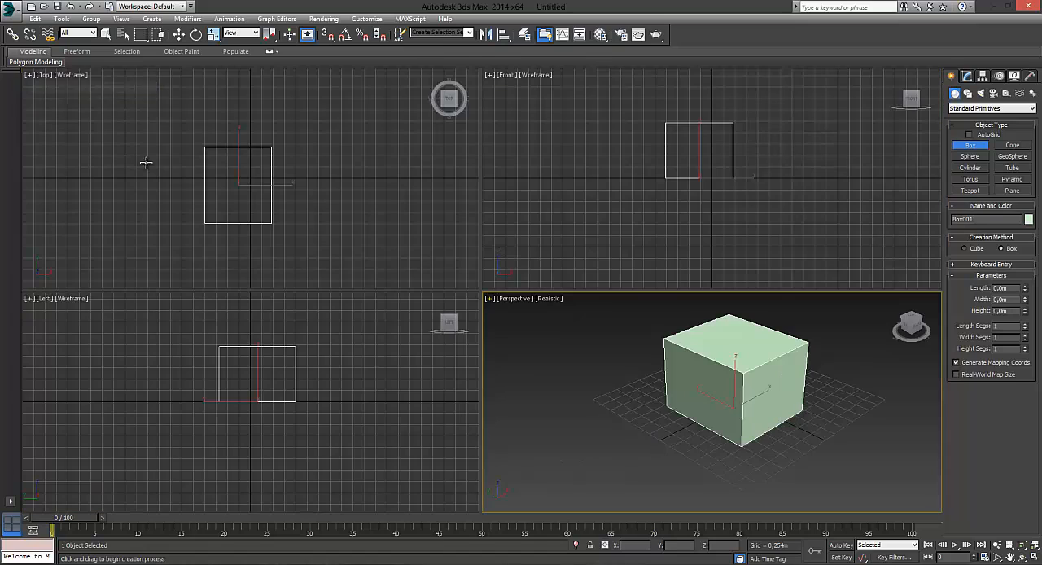
# - Make viewport 3 (Left) the active viewport and view its Active Viewport choices
pyautogui.click(488, 299)
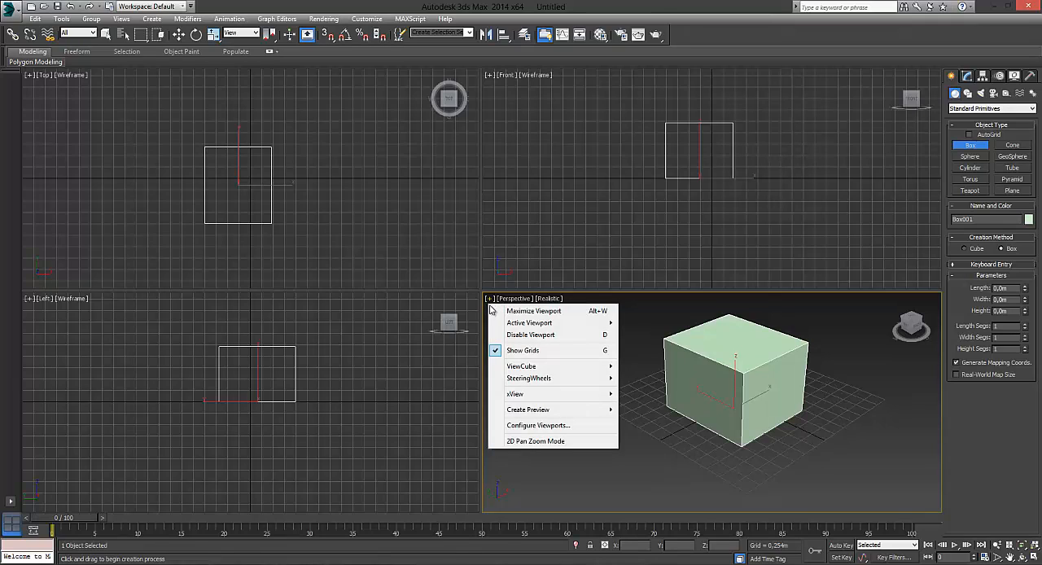
pyautogui.moveTo(535, 326)
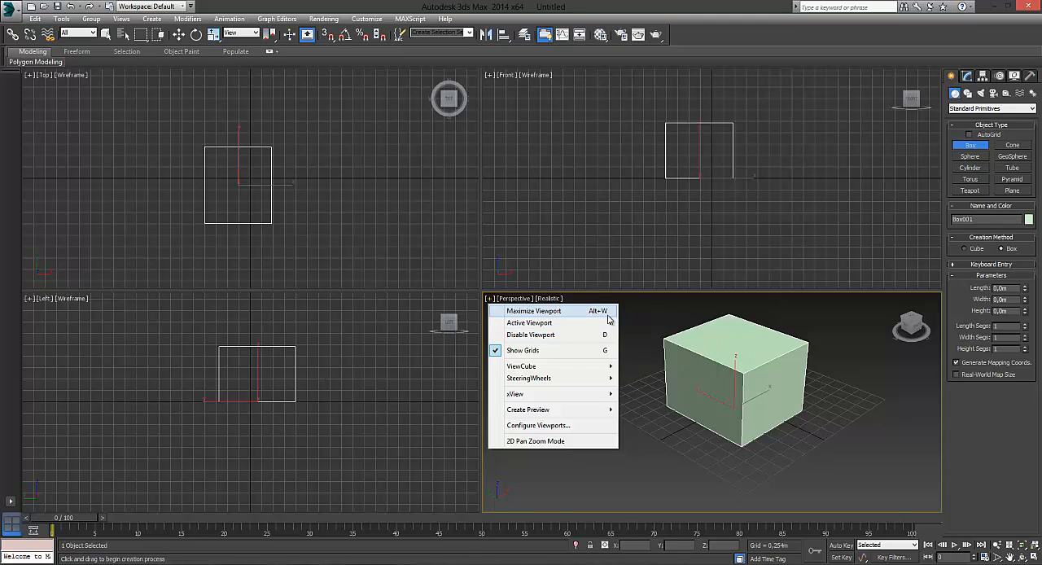
pyautogui.moveTo(602, 324)
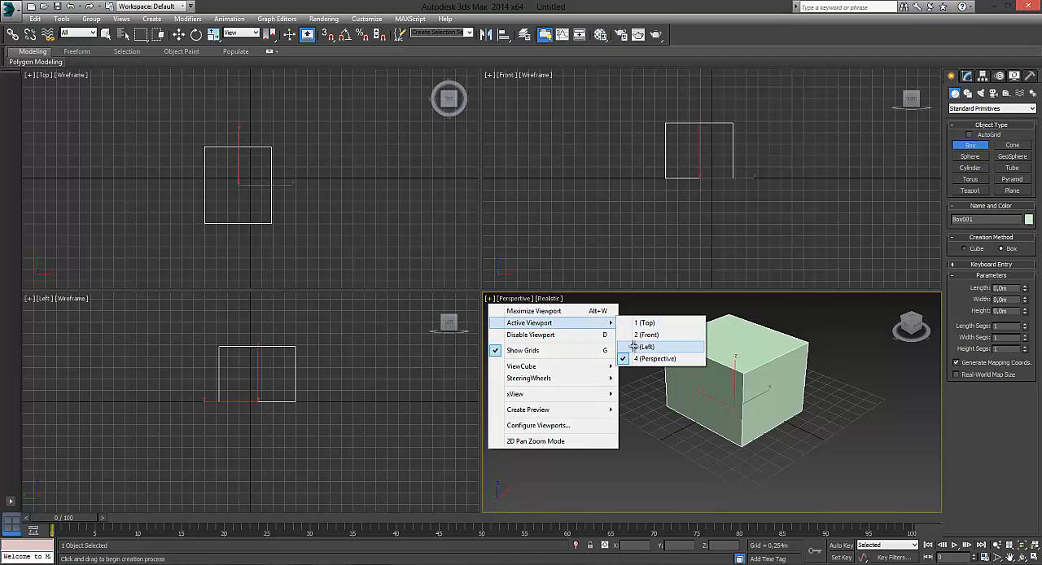
pyautogui.click(643, 347)
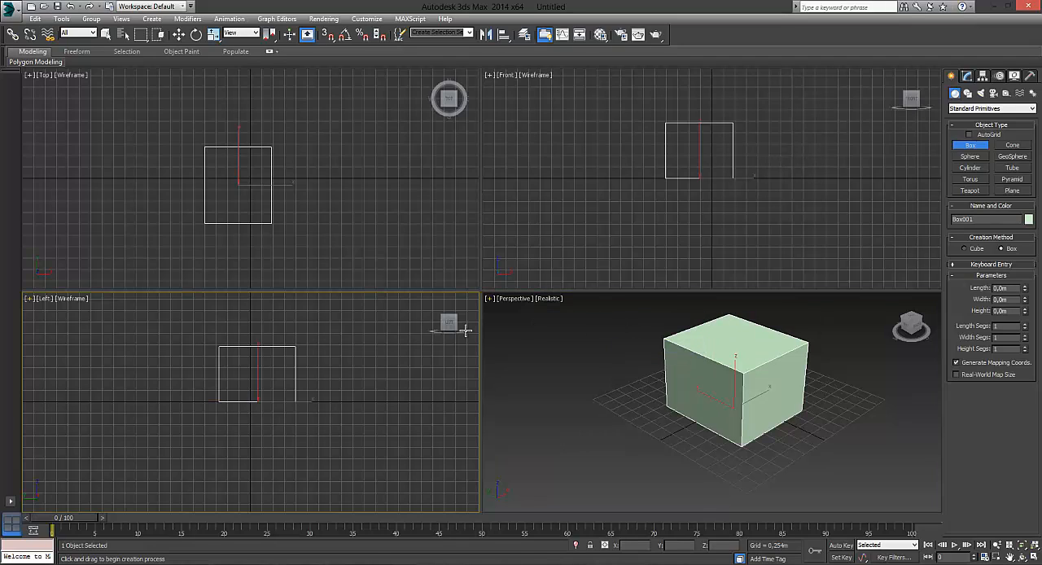
pyautogui.click(30, 299)
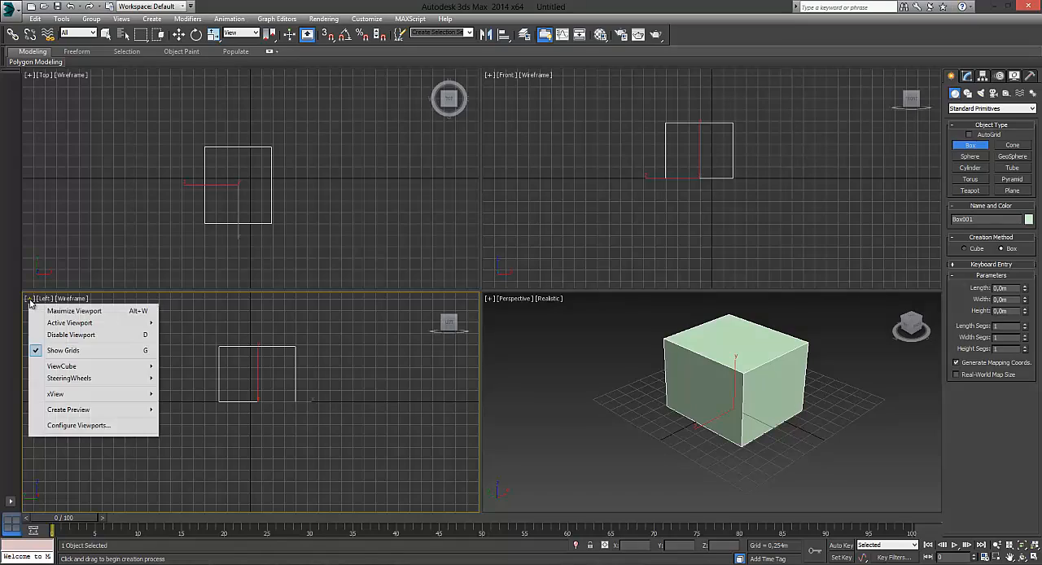
pyautogui.moveTo(148, 329)
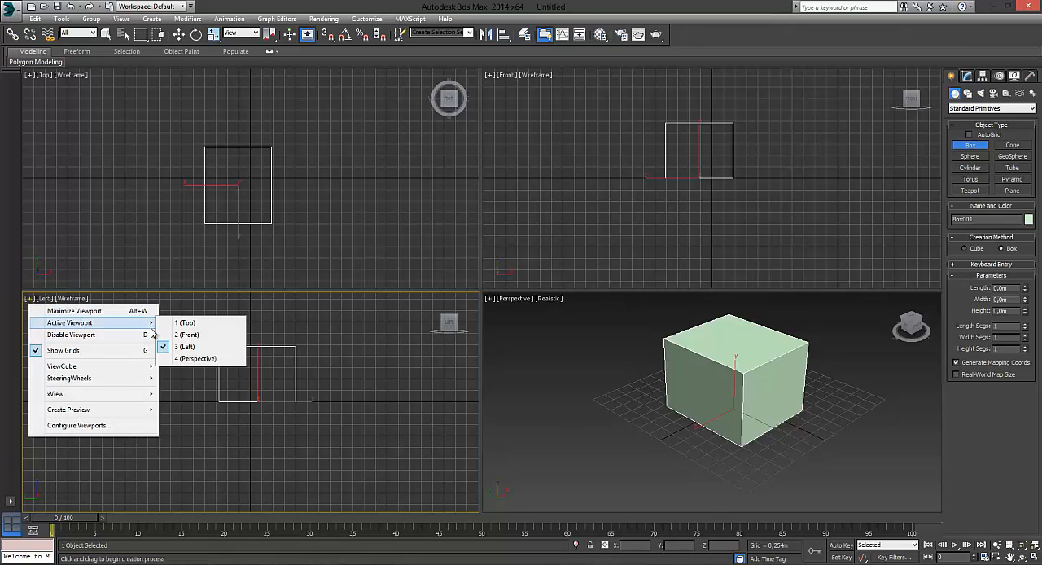
# - Disable the Front viewport and maximize it to fill the whole viewport area
pyautogui.click(589, 189)
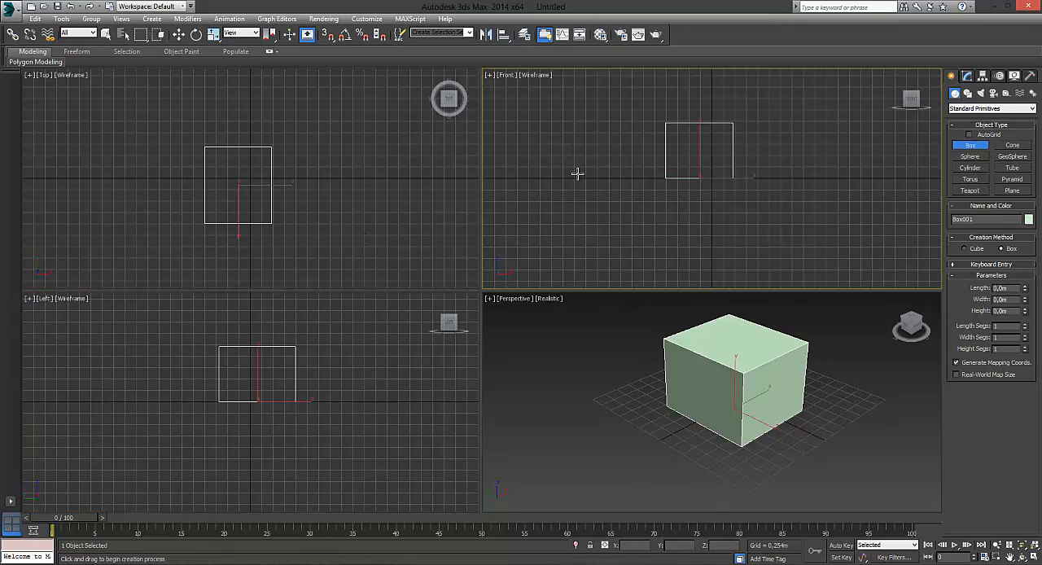
pyautogui.click(488, 76)
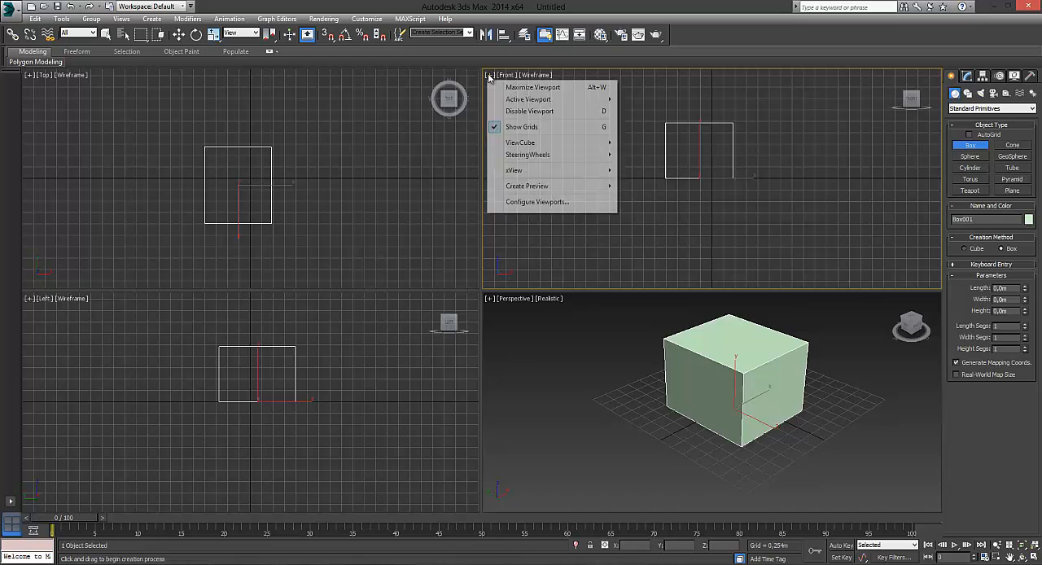
pyautogui.click(535, 114)
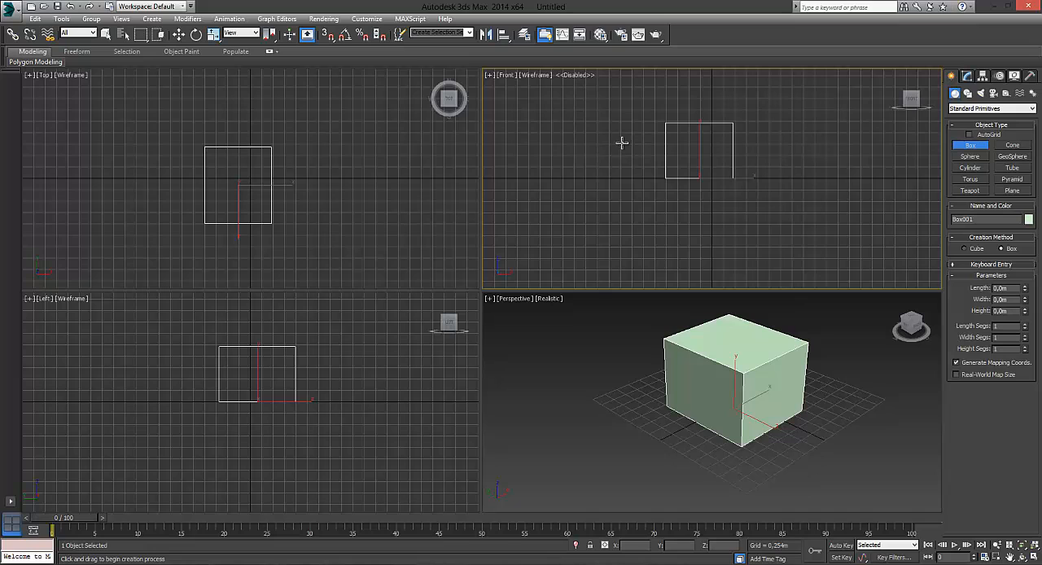
pyautogui.moveTo(621, 141); pyautogui.dragTo(635, 165, button='middle')
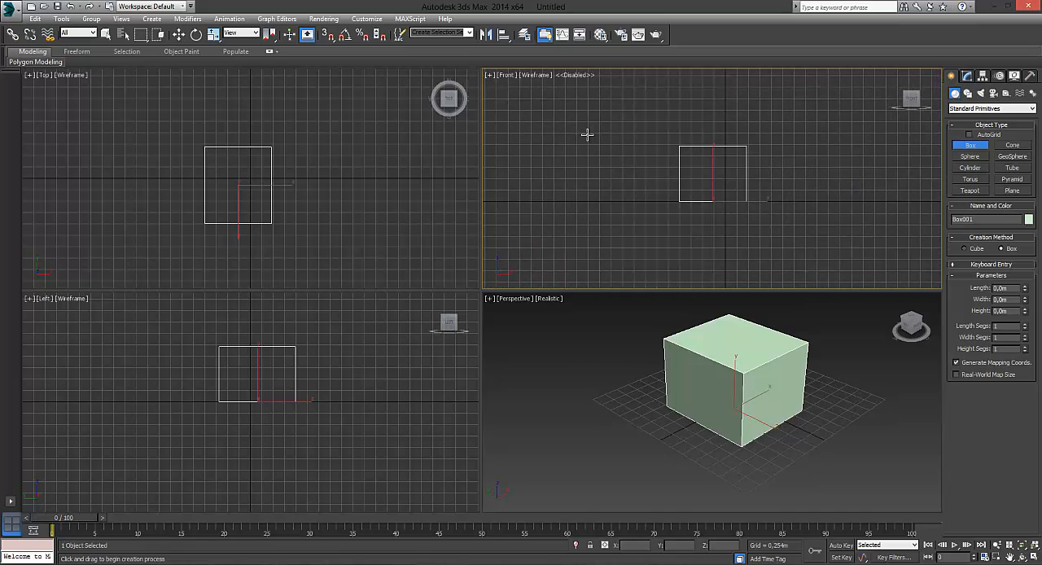
pyautogui.hotkey('alt', 'w')
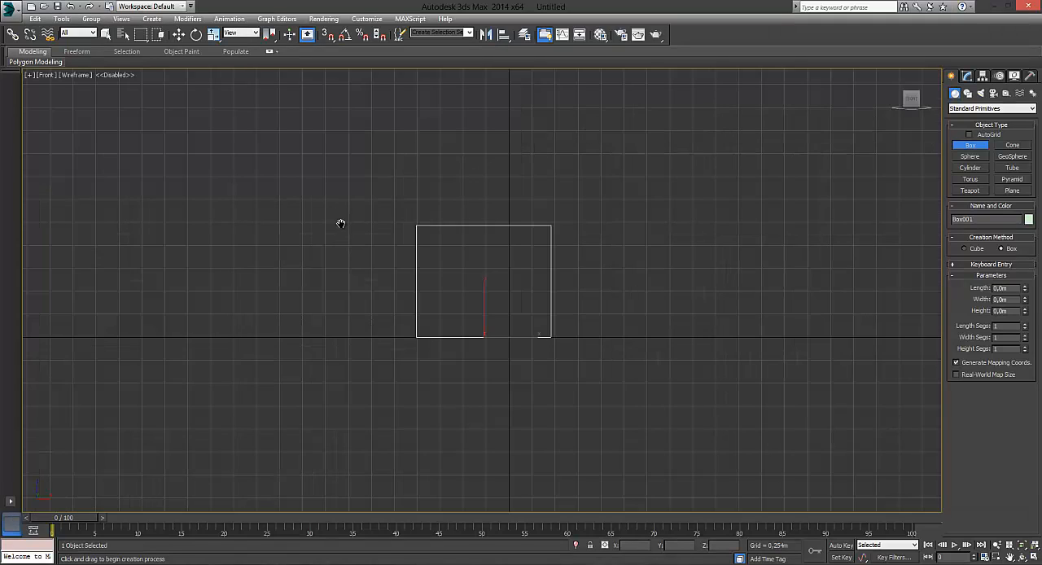
pyautogui.moveTo(341, 223); pyautogui.dragTo(418, 241, button='middle')
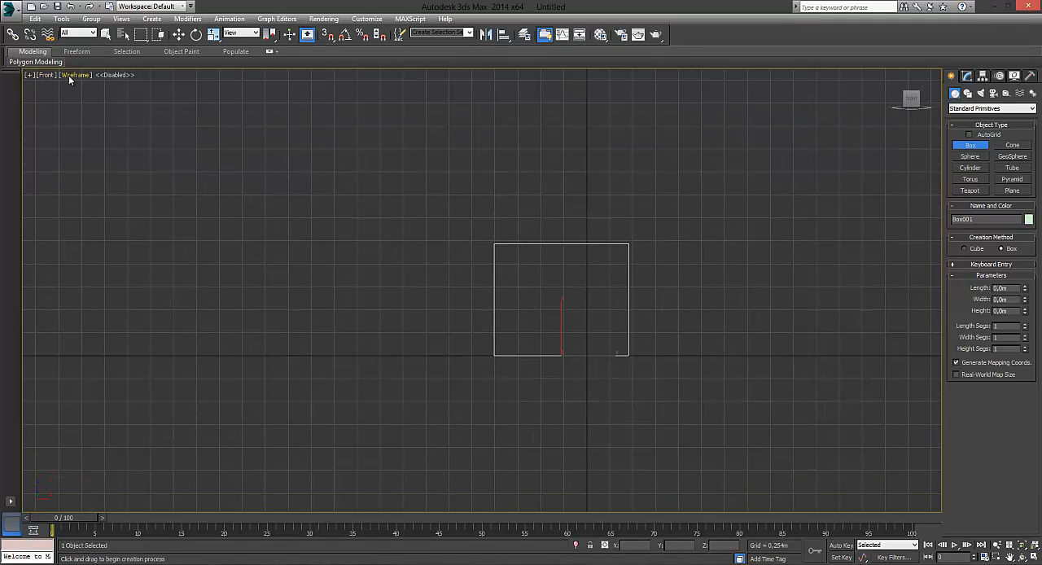
pyautogui.click(115, 75)
pyautogui.moveTo(110, 74); pyautogui.dragTo(125, 77)
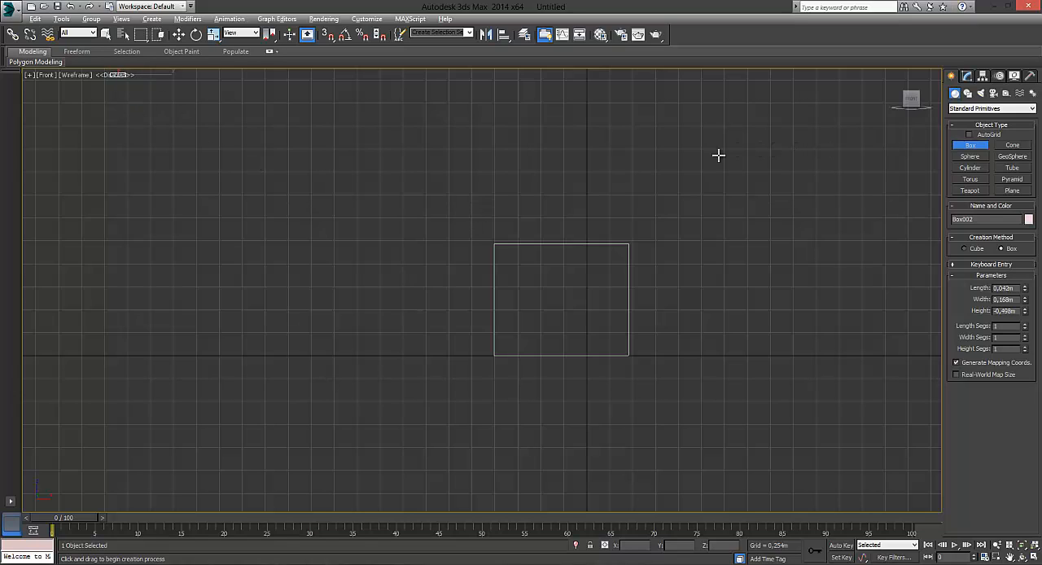
pyautogui.hotkey('alt', 'z')
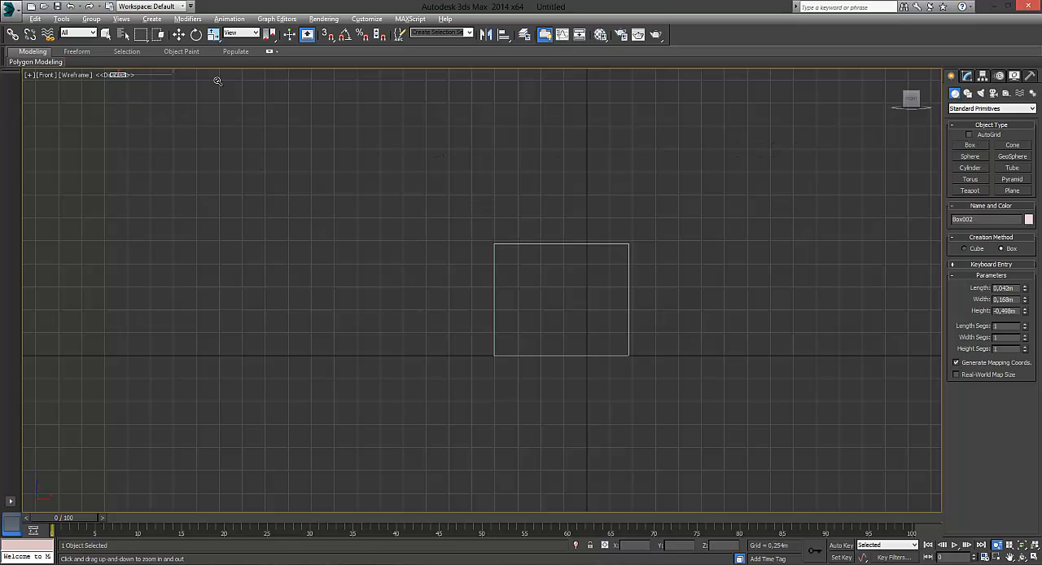
pyautogui.click(178, 34)
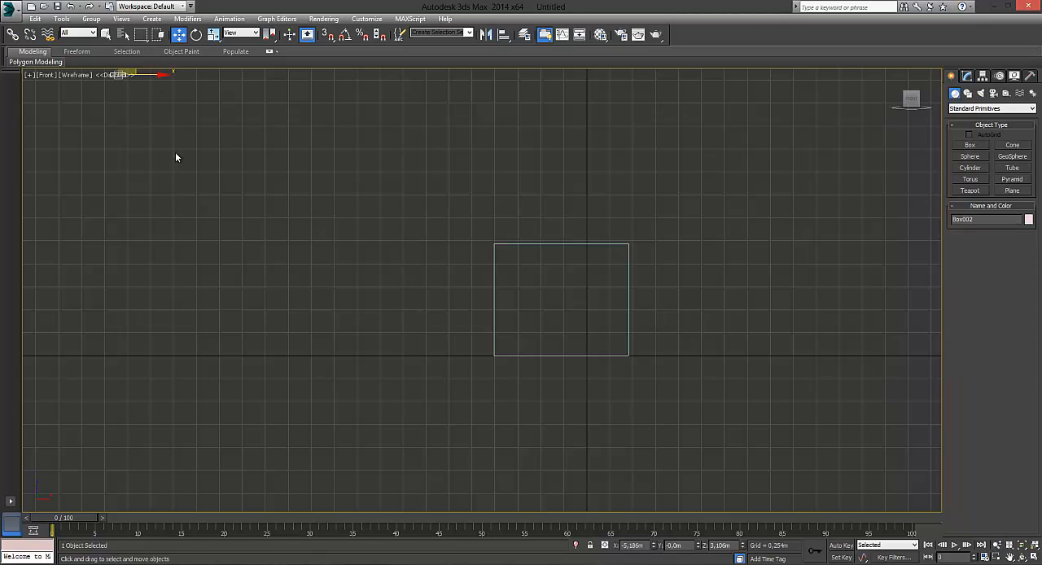
pyautogui.click(139, 83)
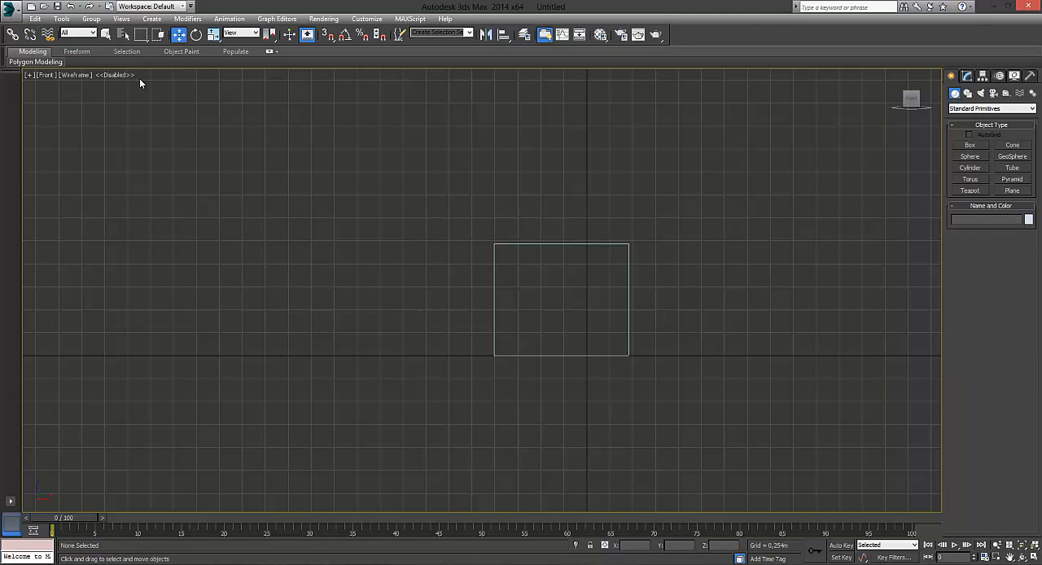
# - Restore the four-viewport layout and re-enable the Front viewport
pyautogui.click(32, 75)
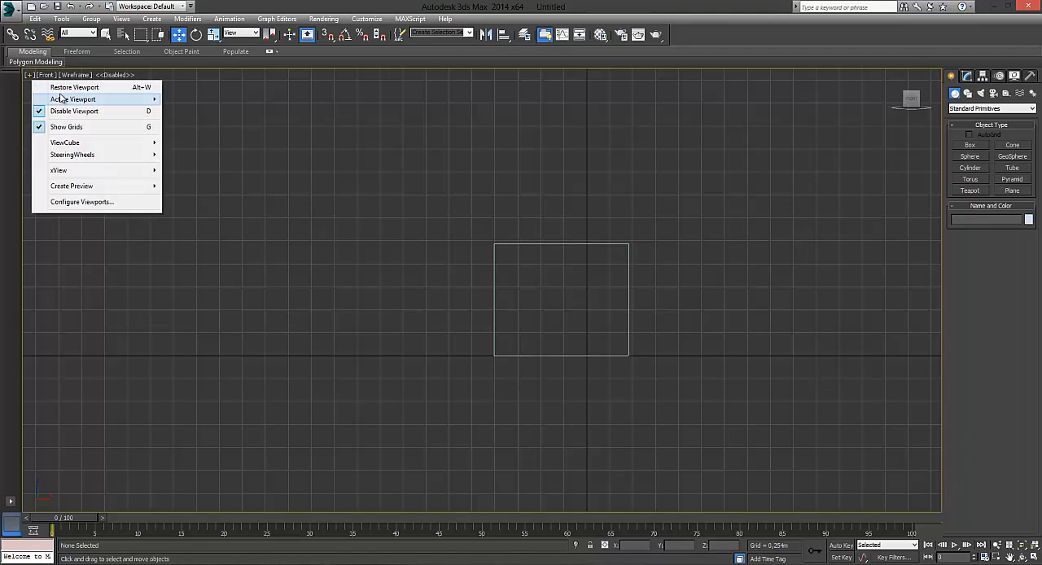
pyautogui.click(65, 87)
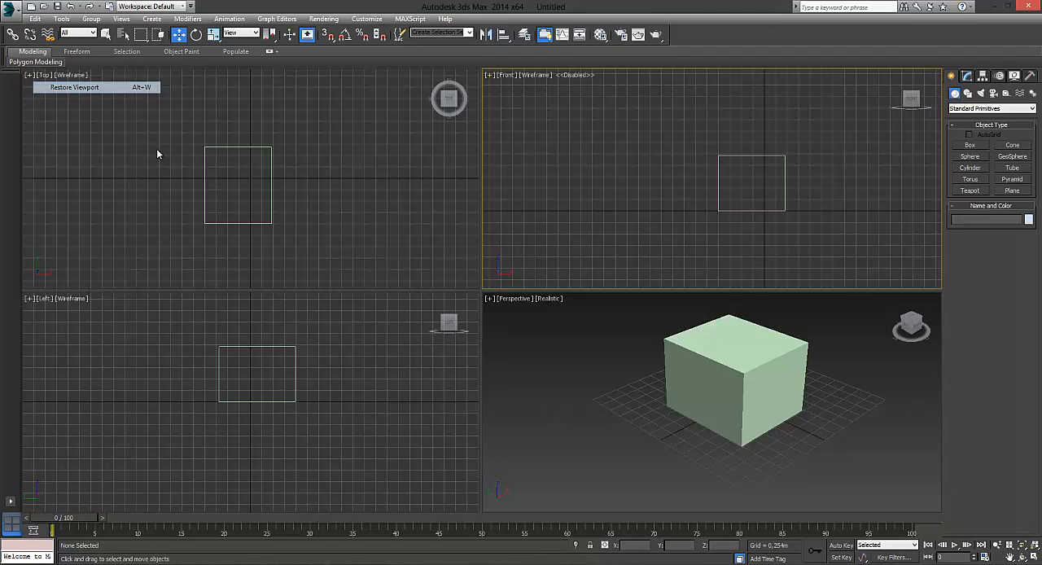
pyautogui.click(489, 75)
pyautogui.click(499, 112)
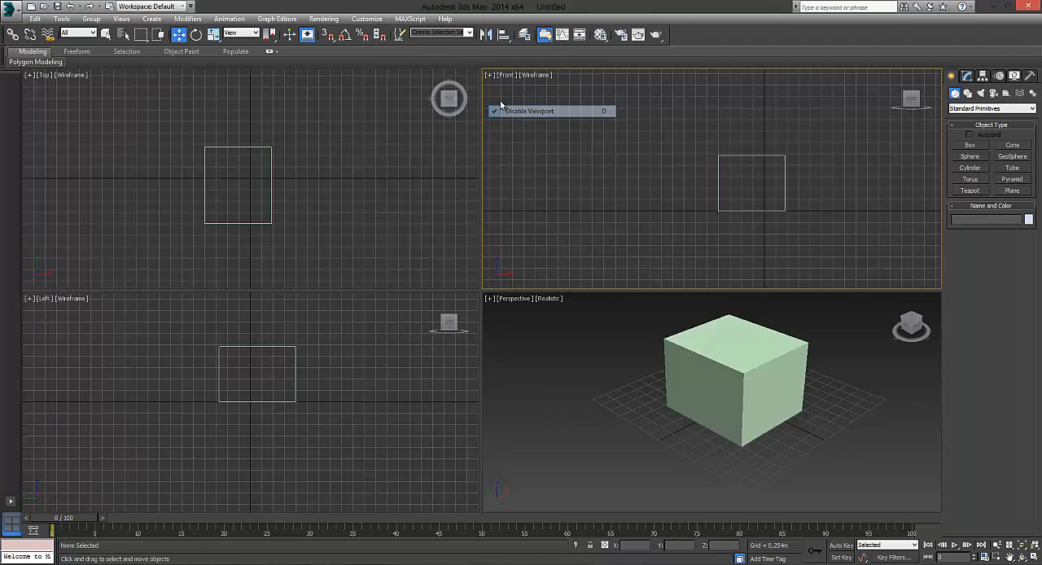
# - Look through the Front viewport's ViewCube, SteeringWheels, xView and Create Preview options, and view the Viewport Configuration settings
pyautogui.click(490, 76)
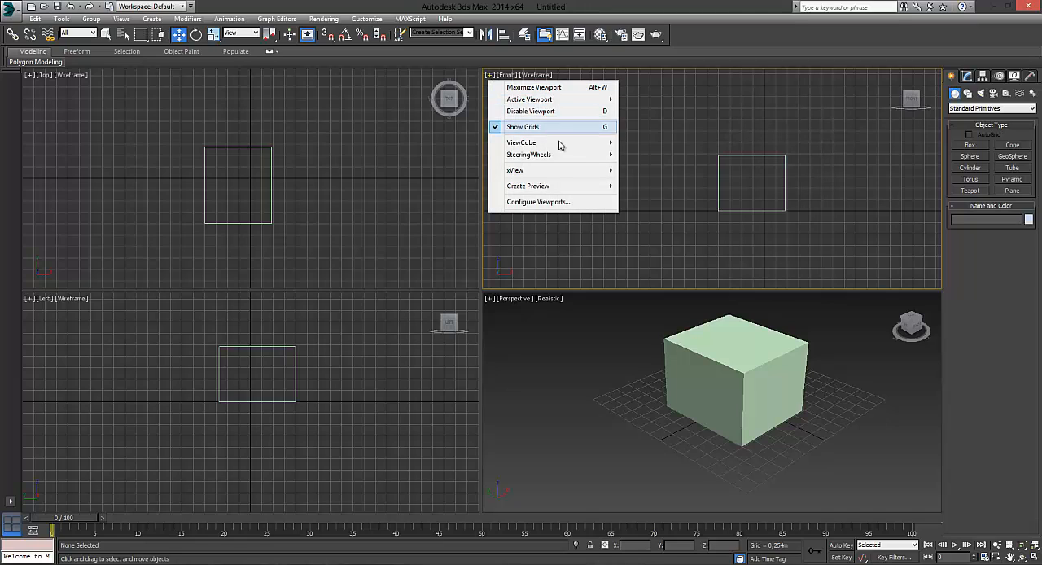
pyautogui.moveTo(561, 144)
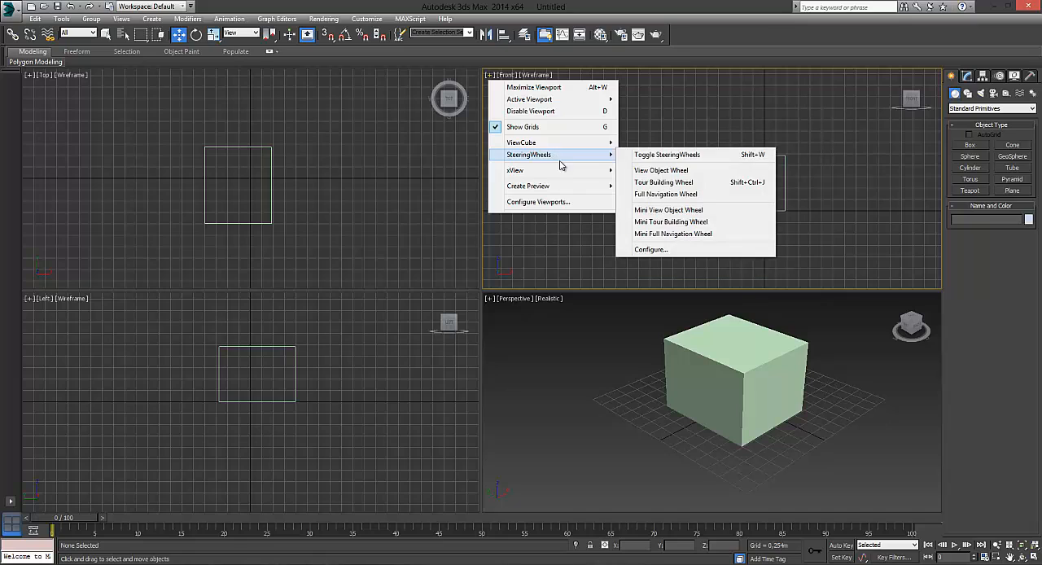
pyautogui.moveTo(569, 172)
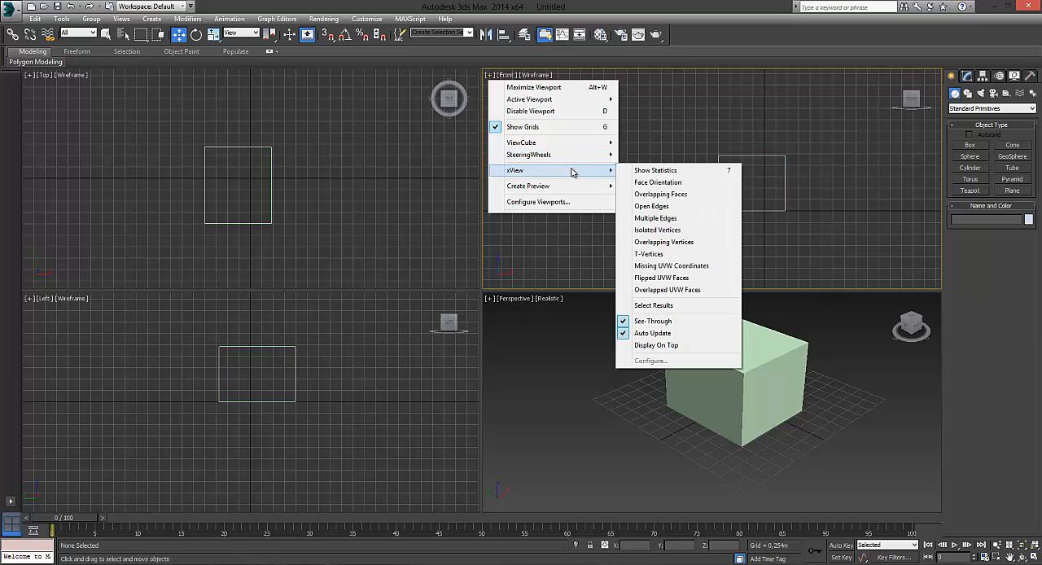
pyautogui.moveTo(574, 192)
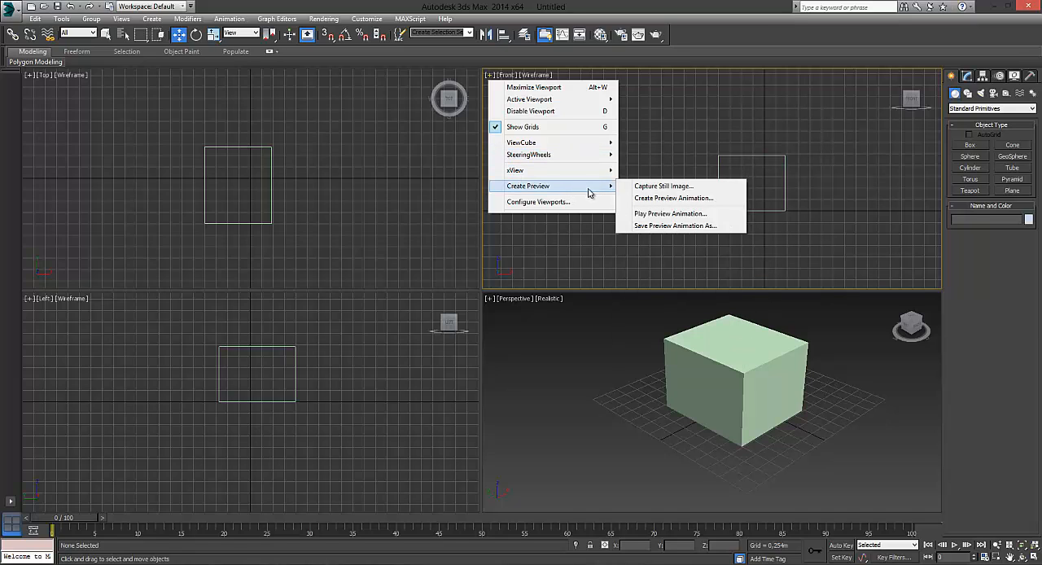
pyautogui.click(521, 239)
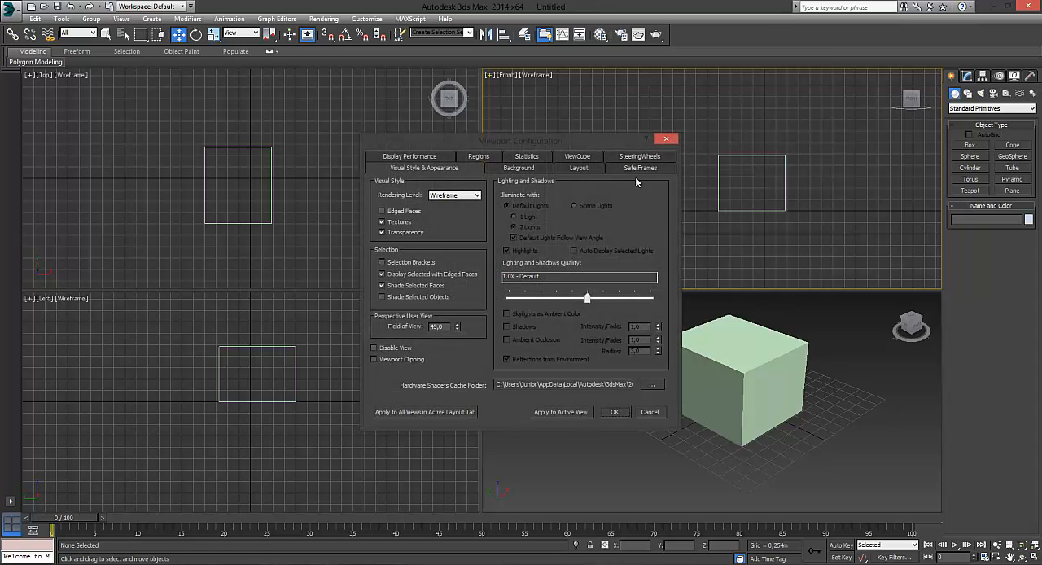
pyautogui.click(666, 141)
# - Pan the Perspective and Front views to reposition the box within each viewport
pyautogui.moveTo(592, 336); pyautogui.dragTo(575, 356, button='middle')
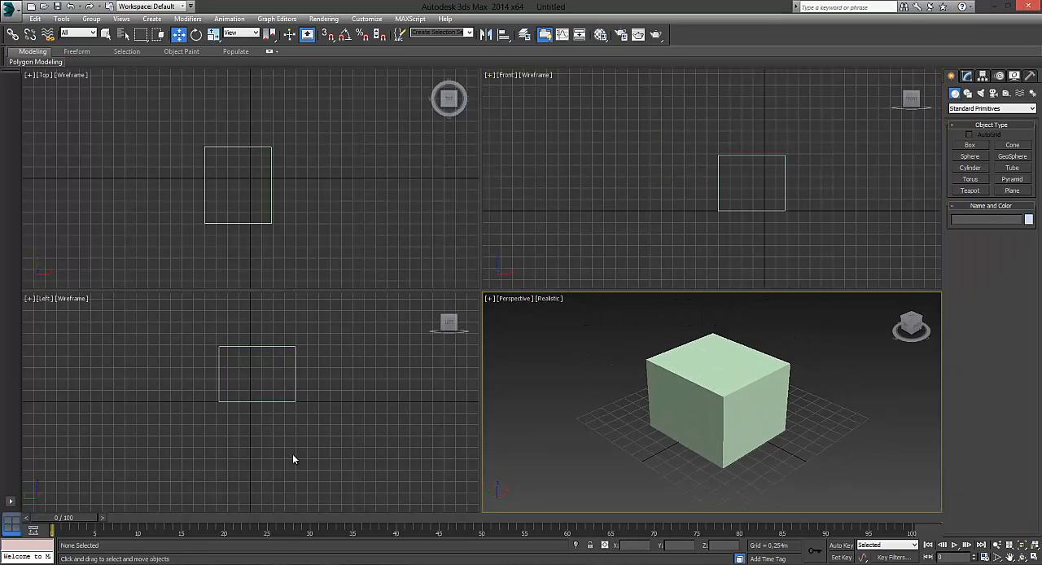
pyautogui.click(587, 212)
pyautogui.moveTo(648, 207); pyautogui.dragTo(599, 198, button='middle')
pyautogui.moveTo(674, 215); pyautogui.dragTo(651, 197, button='middle')
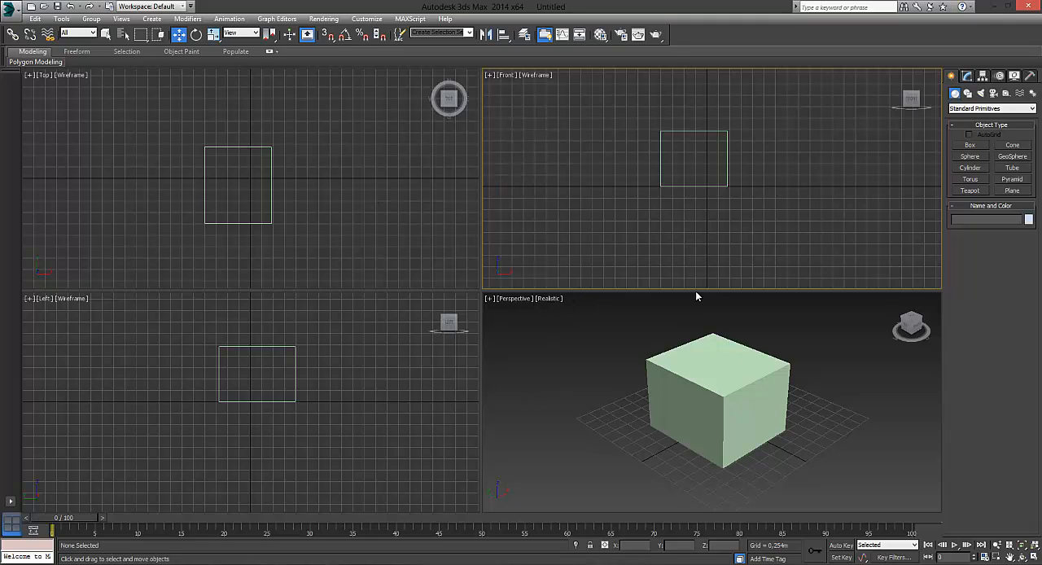
pyautogui.moveTo(694, 378); pyautogui.dragTo(644, 394, button='middle')
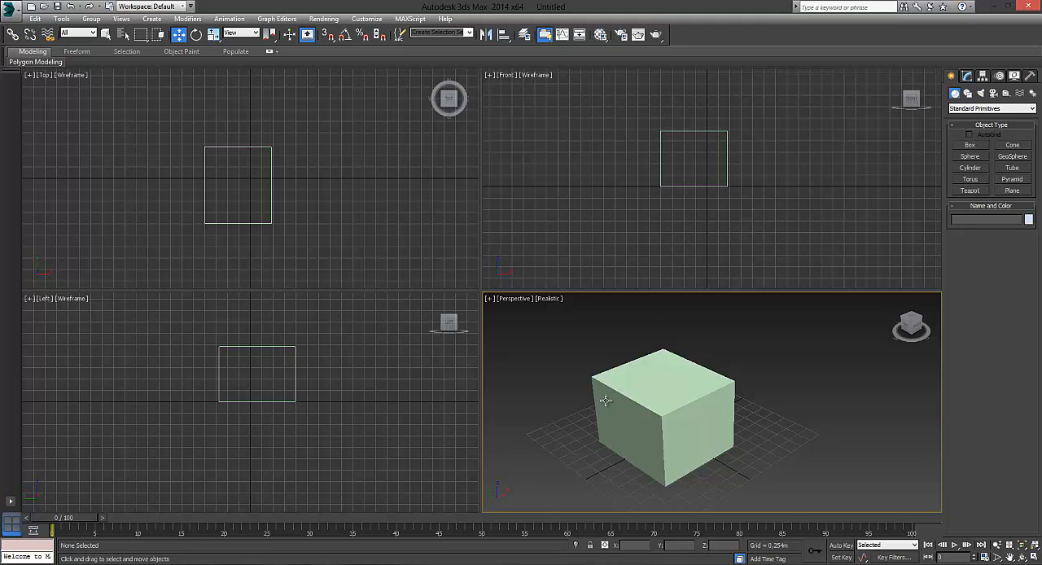
# - Switch the Perspective viewport's display mode to Wireframe, followed by Shaded
pyautogui.click(549, 298)
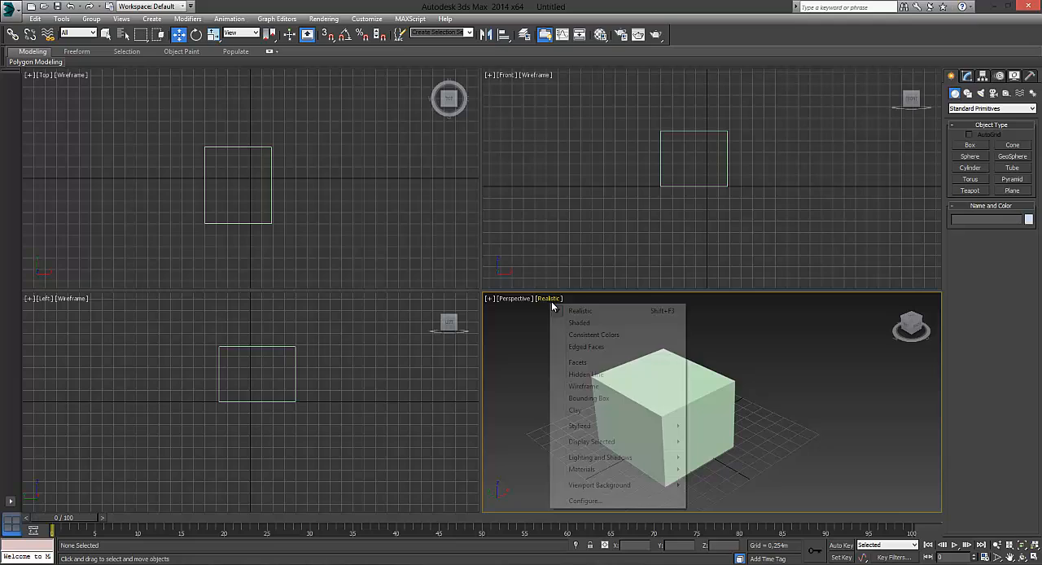
pyautogui.click(584, 385)
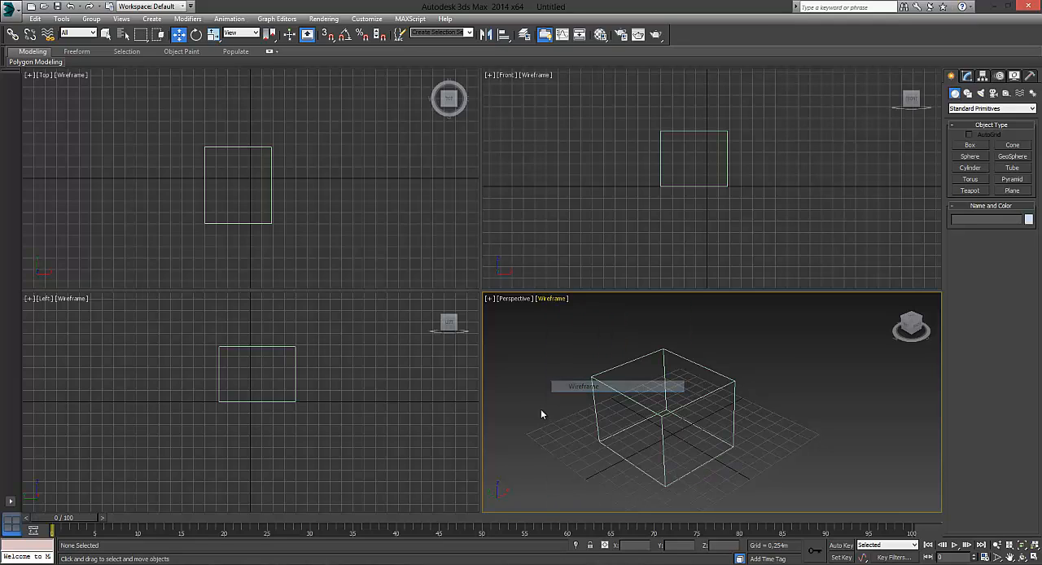
pyautogui.click(552, 299)
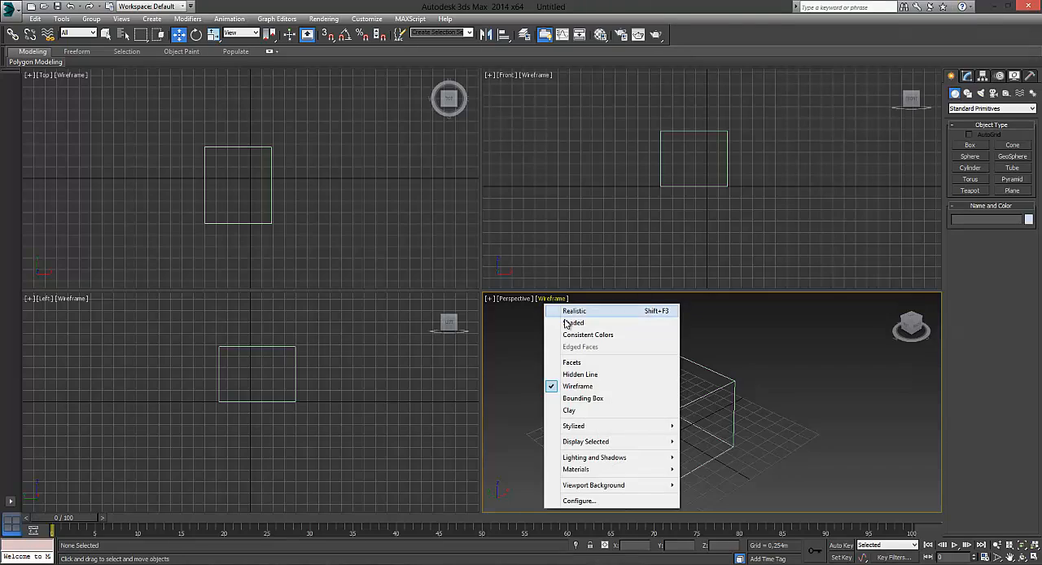
pyautogui.click(562, 324)
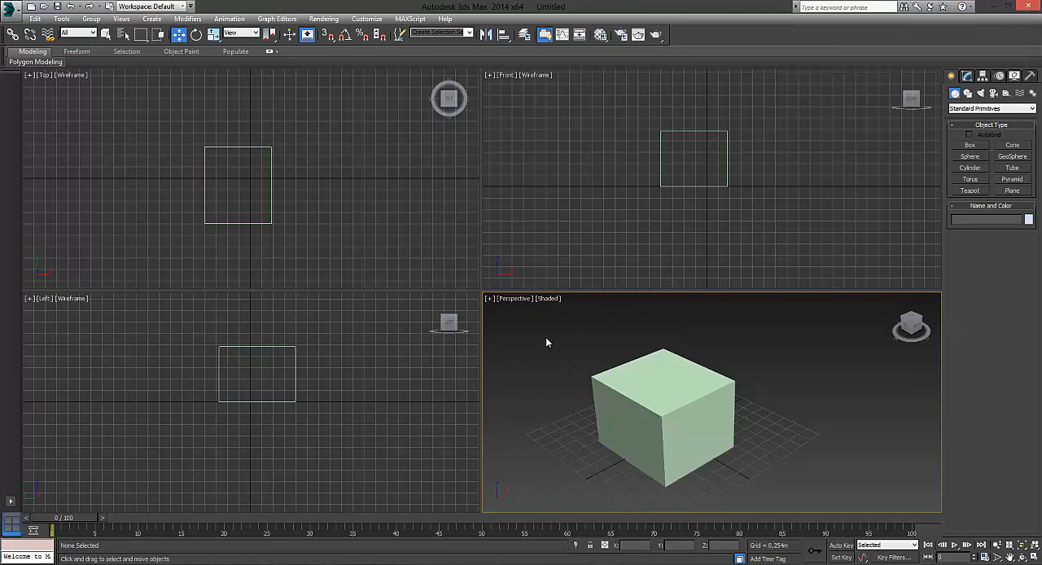
# - Toggle the Perspective viewport to Wireframe display and return it to Shaded
pyautogui.press('F3')
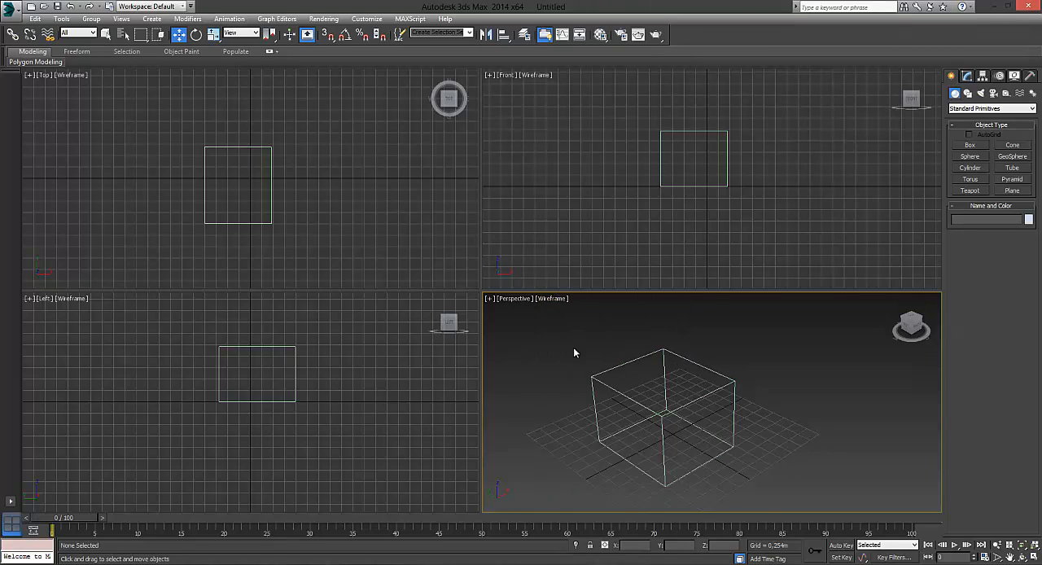
pyautogui.click(552, 299)
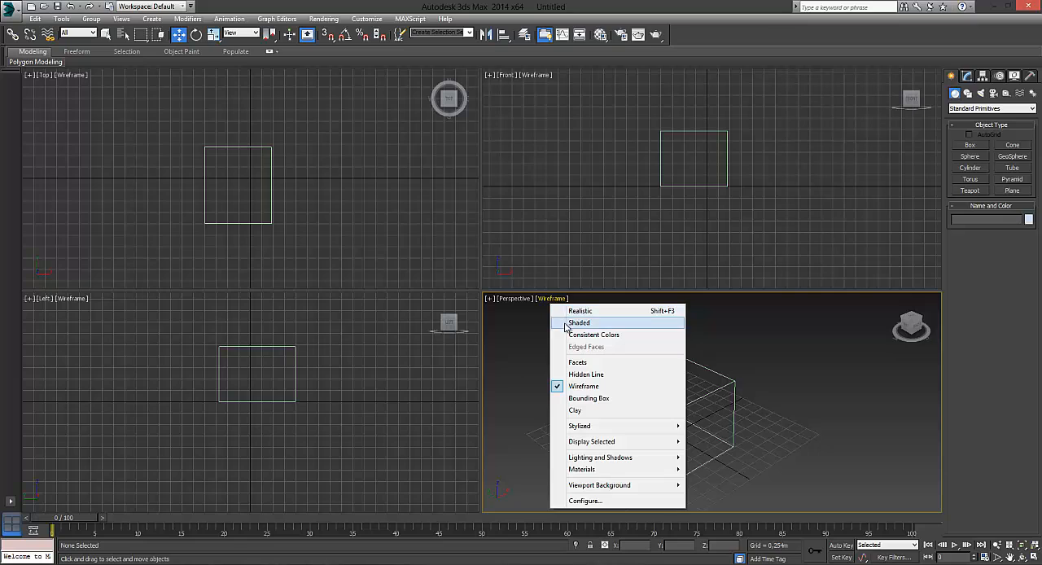
pyautogui.click(567, 324)
pyautogui.moveTo(568, 385); pyautogui.dragTo(558, 336, button='middle')
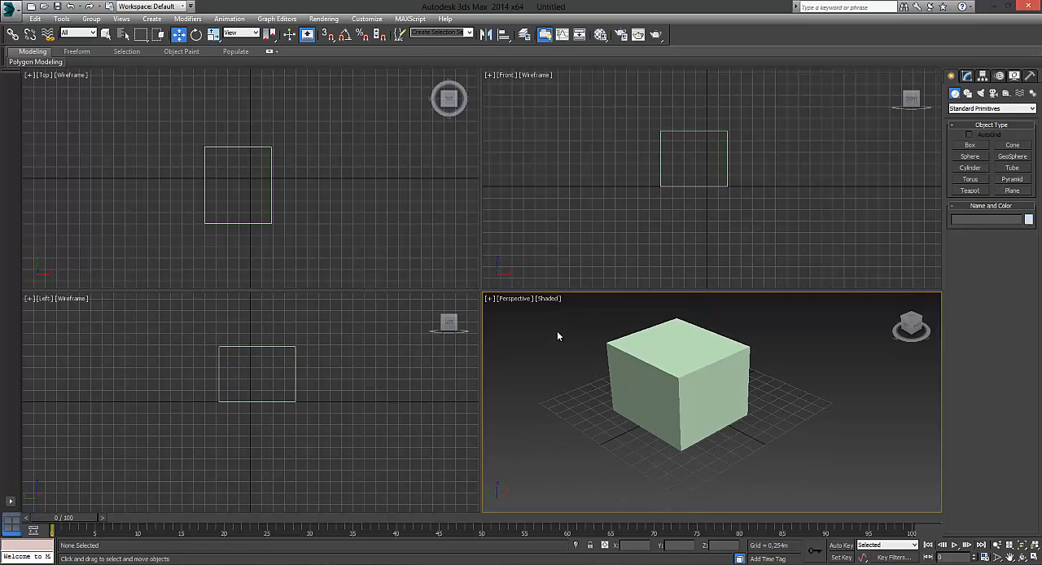
# - Turn on Edged Faces for the shaded Perspective viewport and view the box's edges up close
pyautogui.click(548, 299)
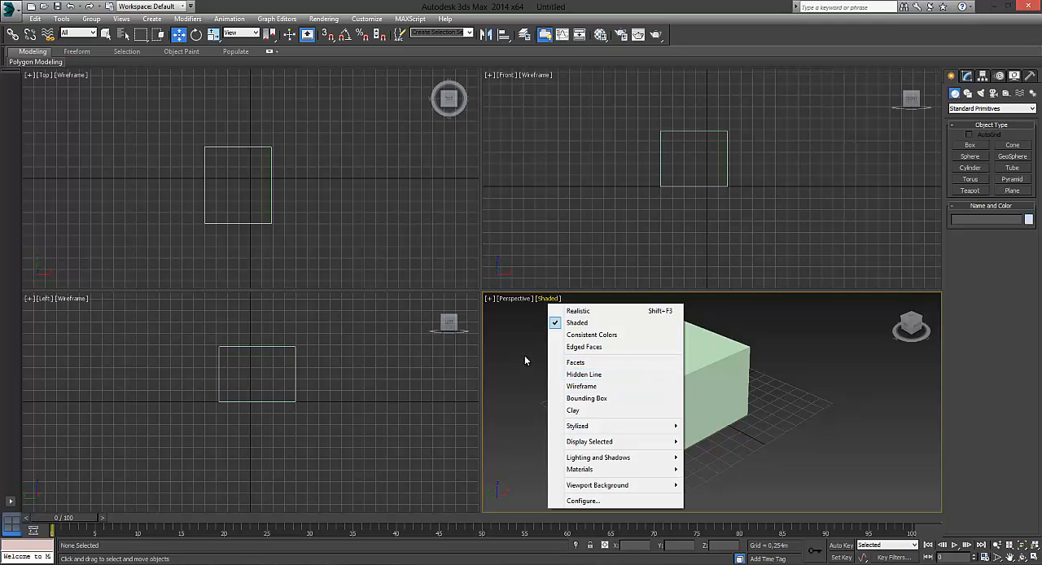
pyautogui.click(582, 347)
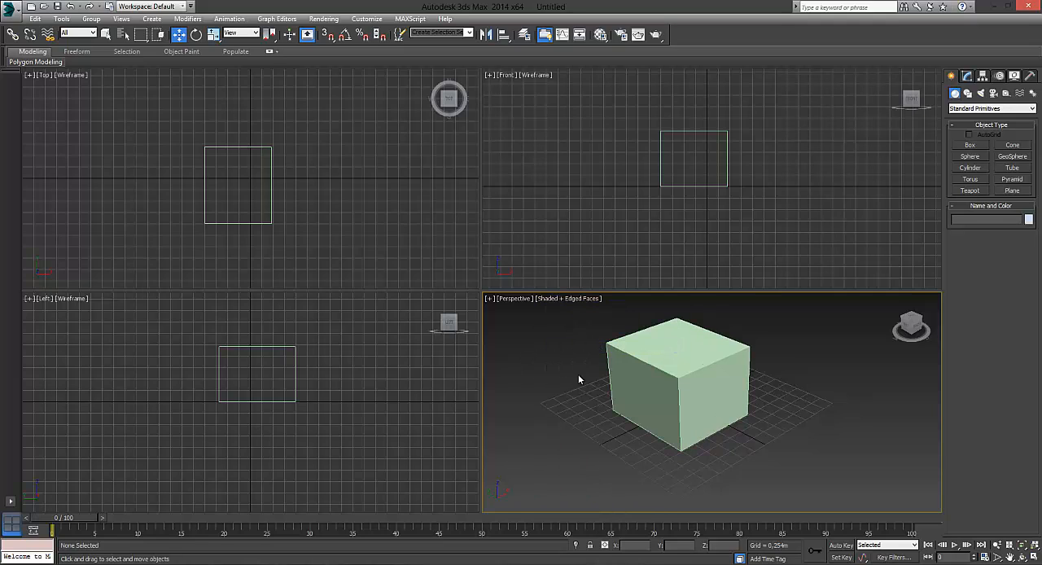
pyautogui.scroll(6, 632, 401)
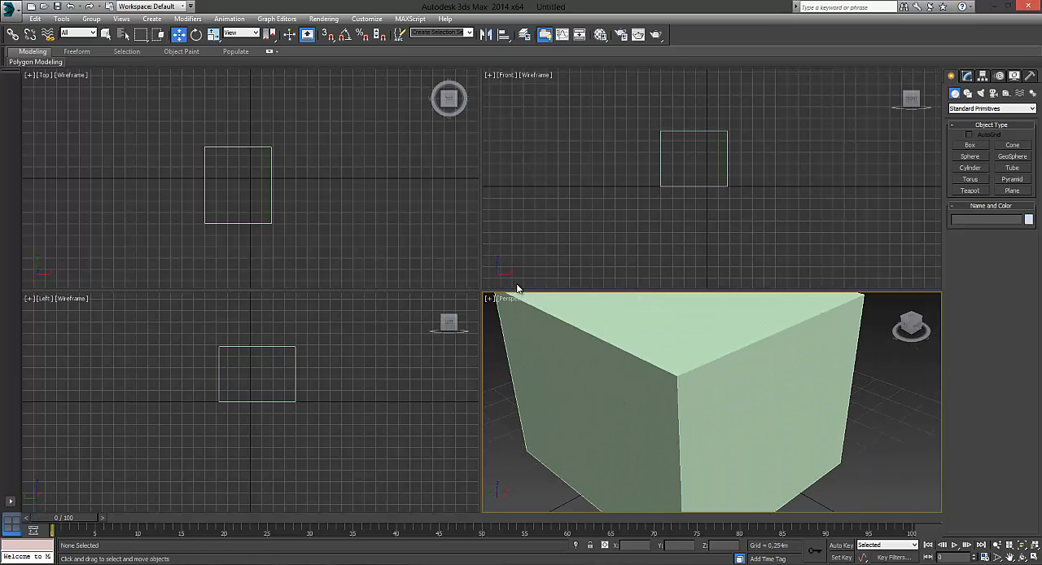
# - Turn off Edged Faces in the Perspective viewport, leaving plain Shaded display
pyautogui.click(589, 305)
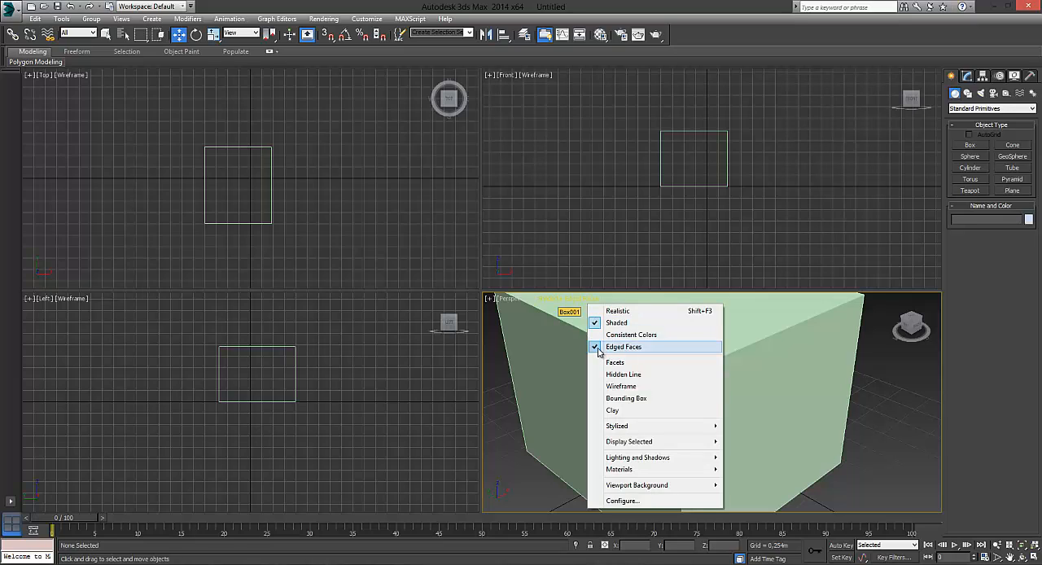
pyautogui.click(600, 352)
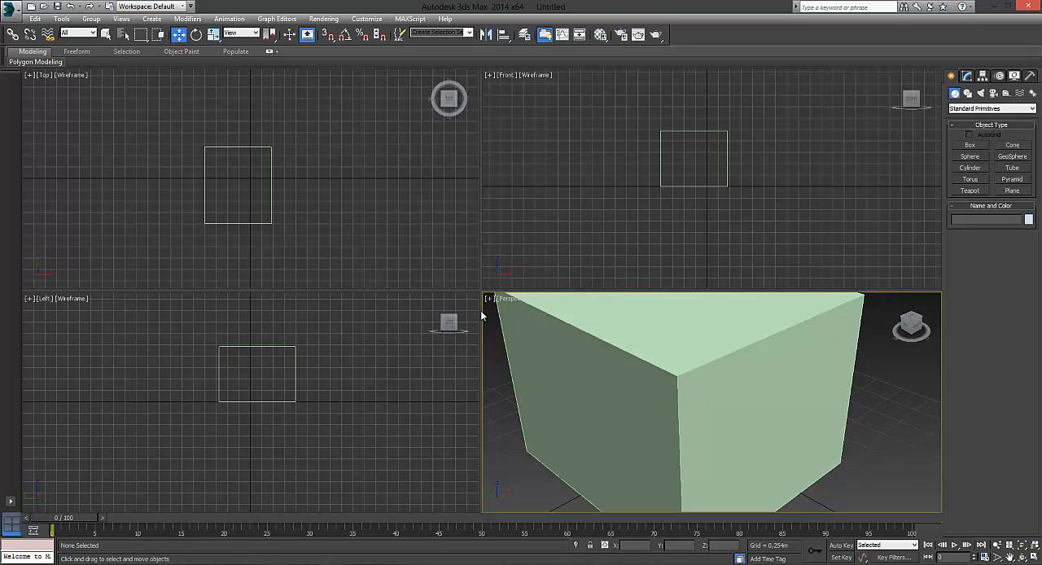
pyautogui.click(584, 304)
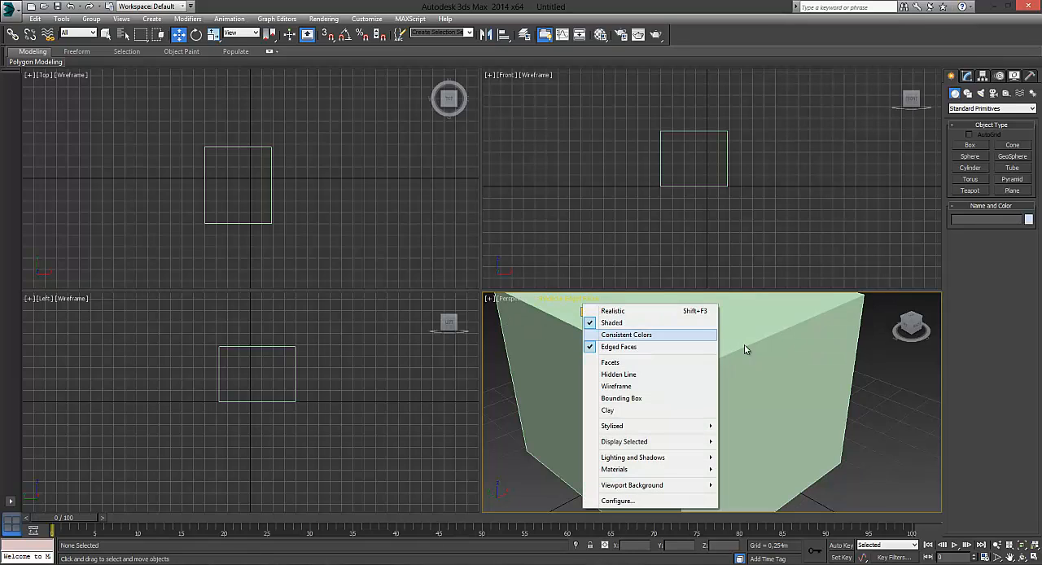
pyautogui.click(615, 348)
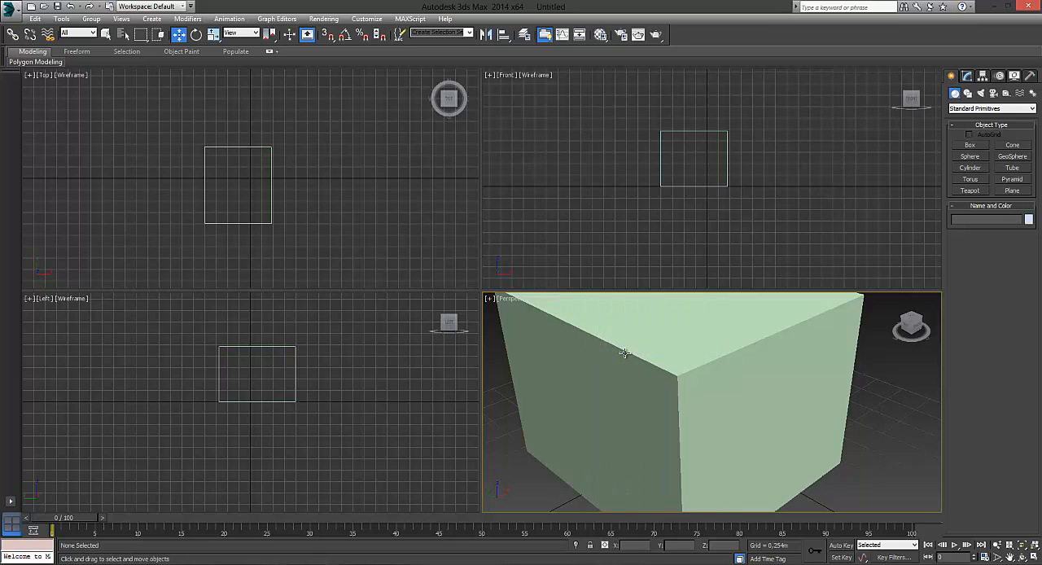
# - Examine the plain shaded box in the Perspective viewport at several zoom levels and view positions
pyautogui.scroll(-5, 621, 352)
pyautogui.scroll(3, 631, 369)
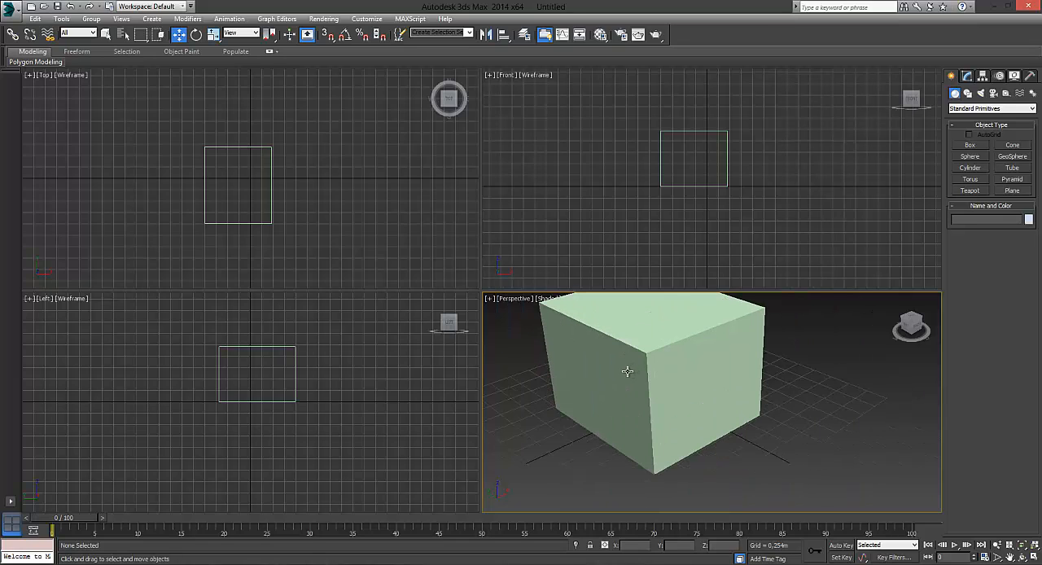
pyautogui.scroll(-2, 627, 372)
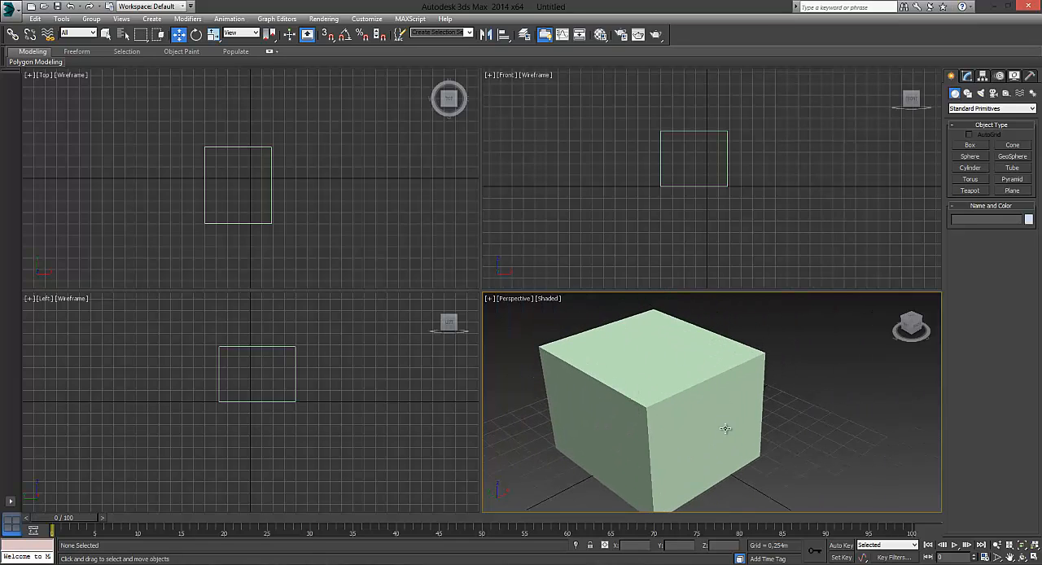
pyautogui.scroll(-3, 725, 428)
pyautogui.scroll(3, 701, 426)
pyautogui.moveTo(684, 424); pyautogui.dragTo(675, 380, button='middle')
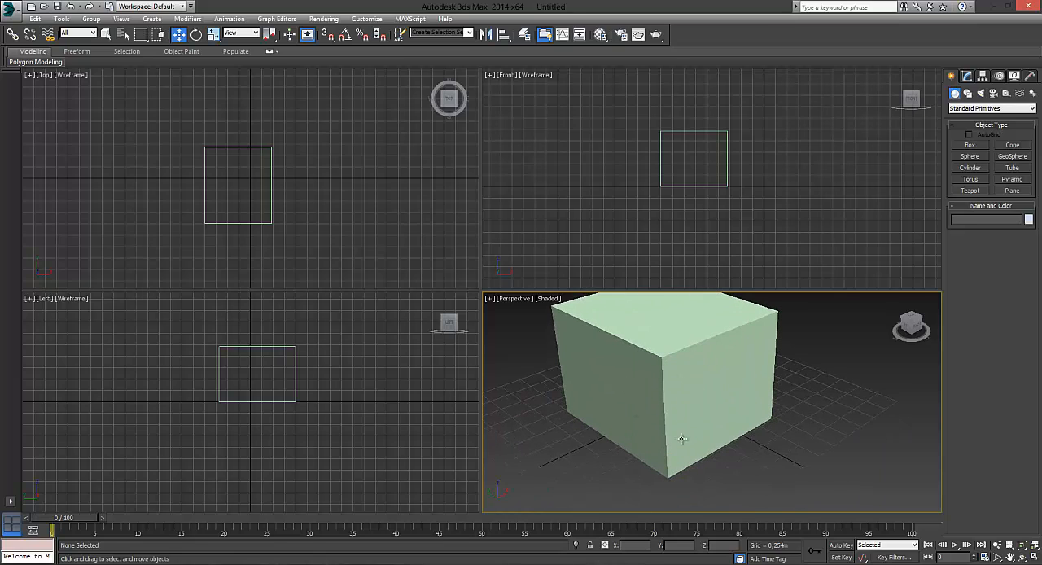
pyautogui.moveTo(611, 362); pyautogui.dragTo(616, 390, button='middle')
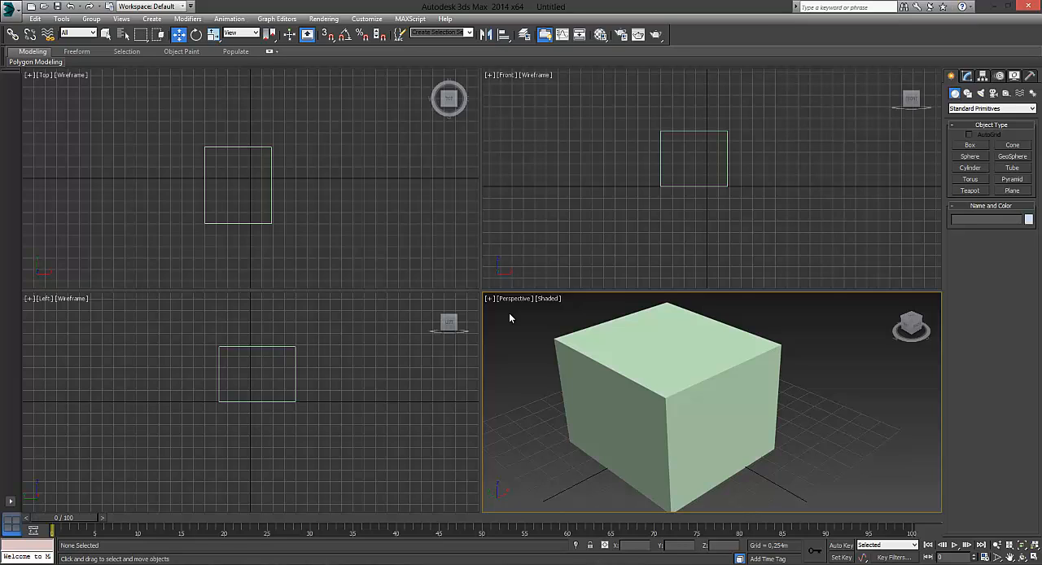
pyautogui.moveTo(612, 358); pyautogui.dragTo(598, 338, button='middle')
pyautogui.moveTo(673, 367); pyautogui.dragTo(644, 379, button='middle')
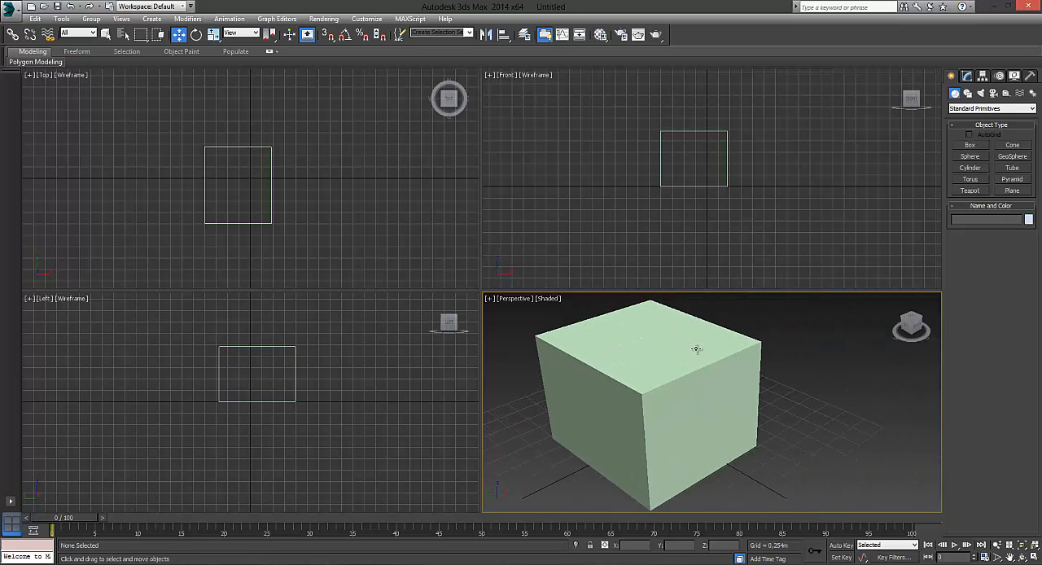
# - Create a second box beside the green one in the Perspective viewport, about 0.96 m long, 0.985 m wide and 1.237 m high
pyautogui.click(969, 145)
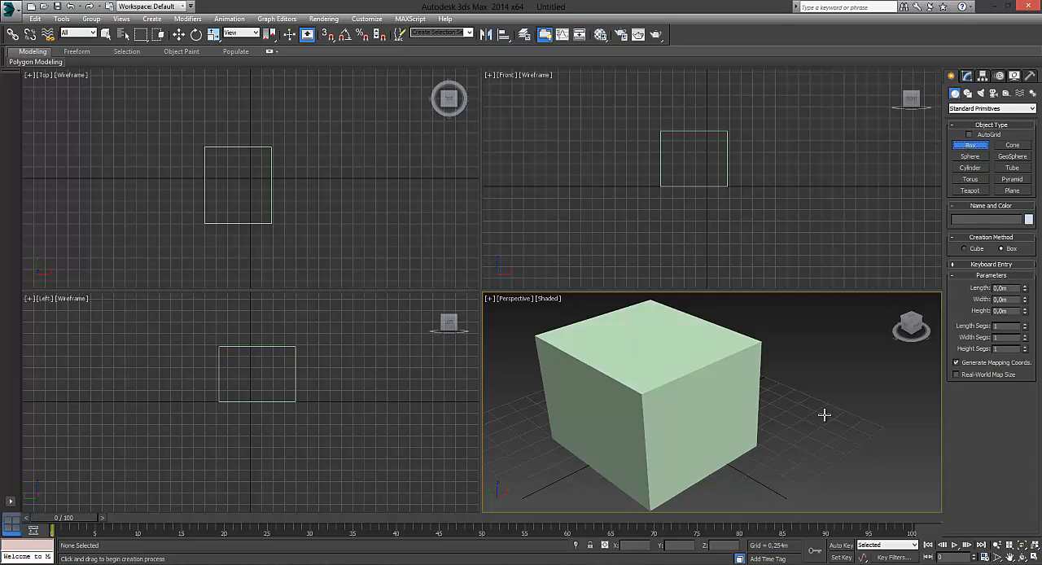
pyautogui.moveTo(804, 395); pyautogui.dragTo(827, 451)
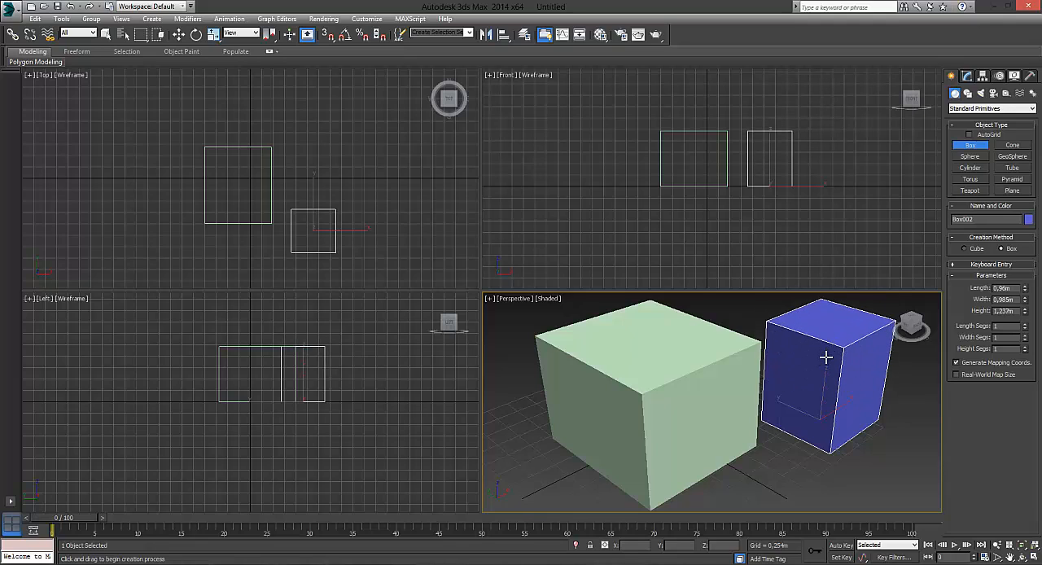
pyautogui.click(825, 421)
# - Maximize the Perspective viewport and frame both boxes near its centre
pyautogui.hotkey('alt', 'w')
pyautogui.scroll(-5, 558, 386)
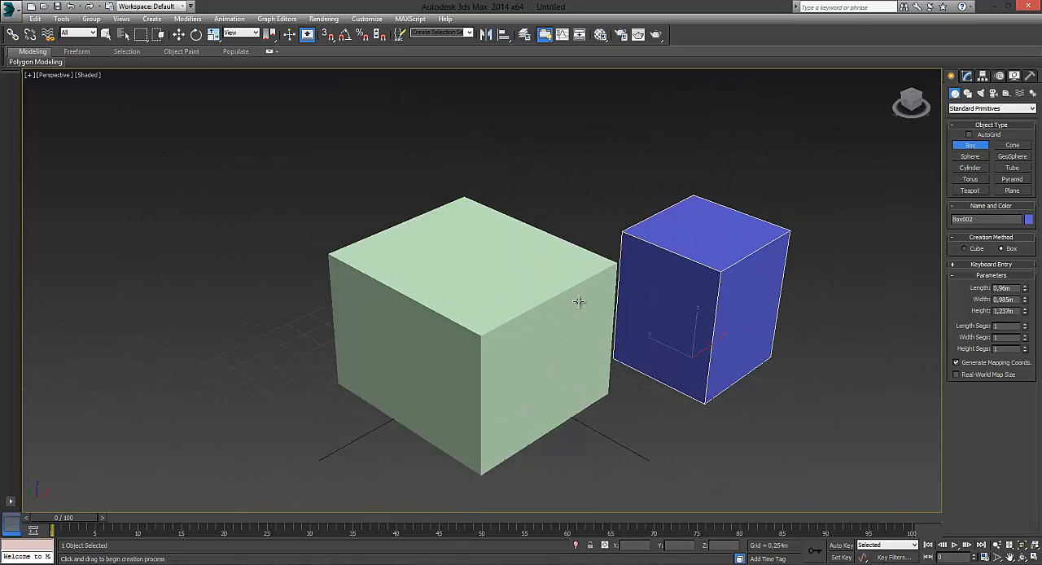
pyautogui.scroll(-3, 579, 241)
pyautogui.moveTo(591, 251); pyautogui.dragTo(591, 298, button='middle')
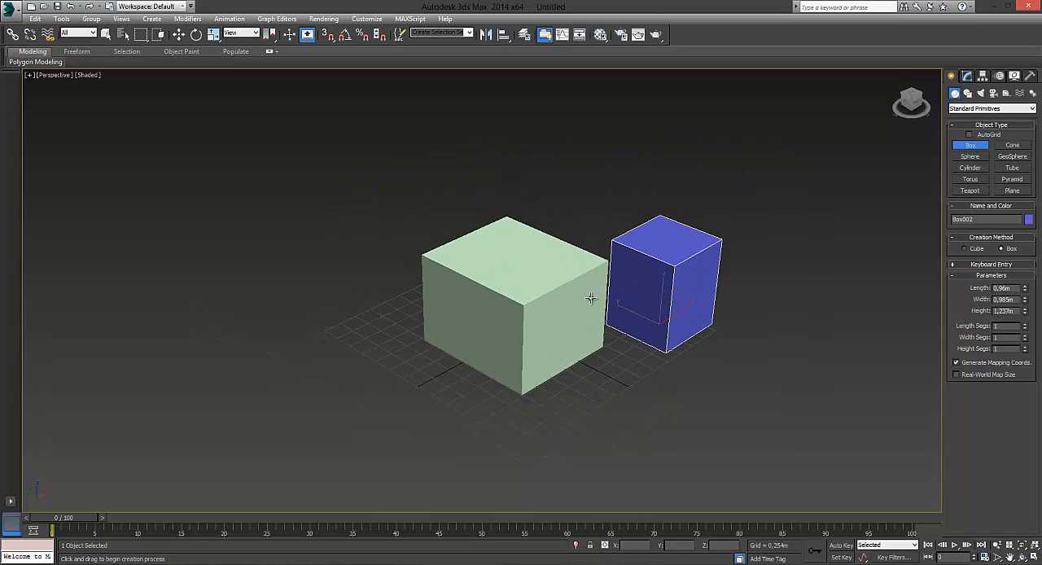